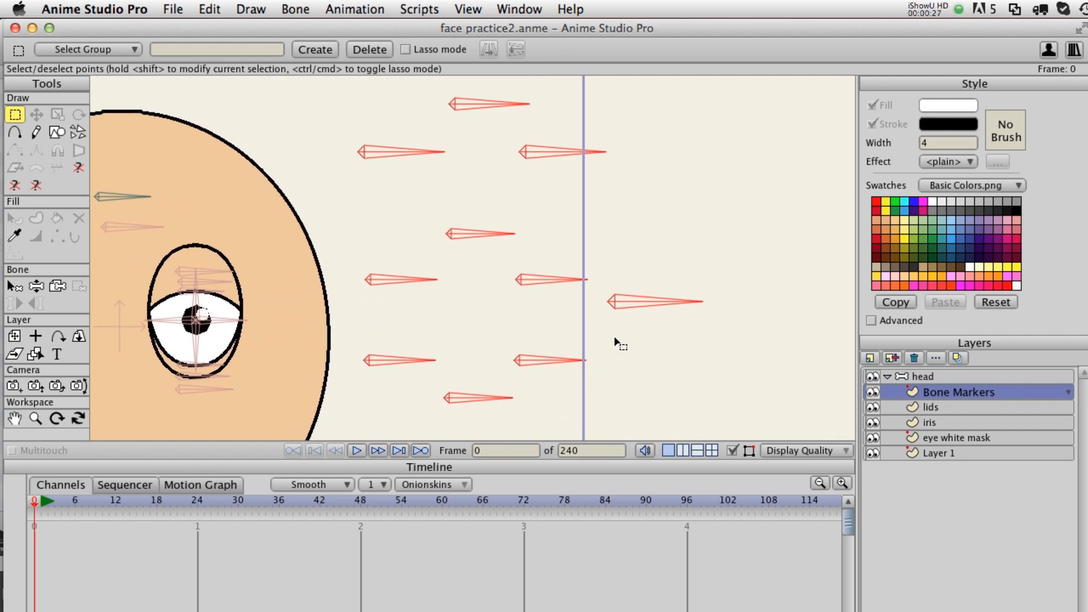
Select the control bones beside the face on the head layer.
click(922, 379)
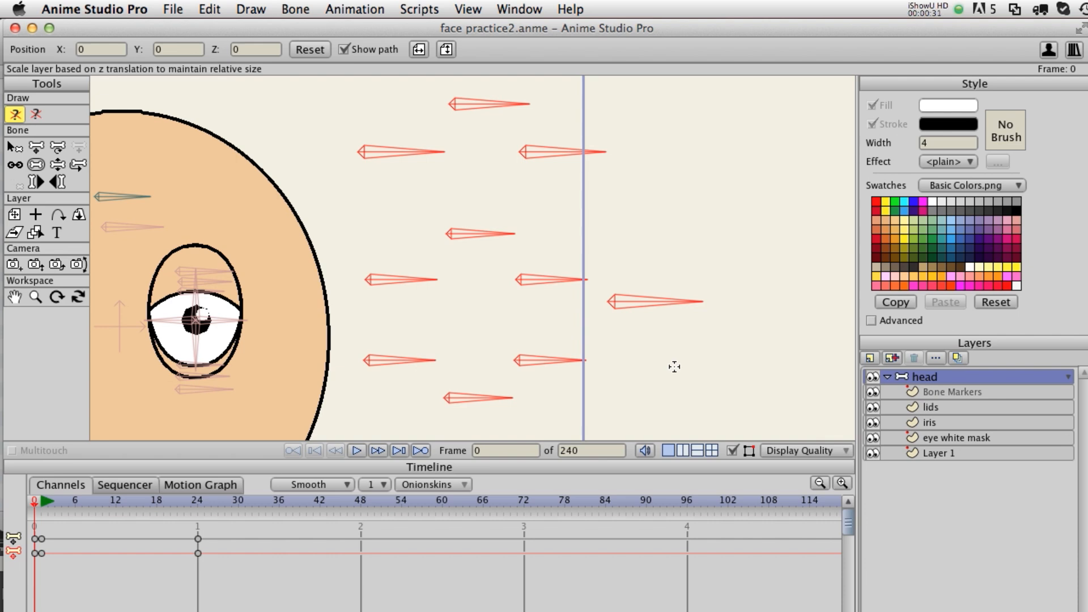
key(b)
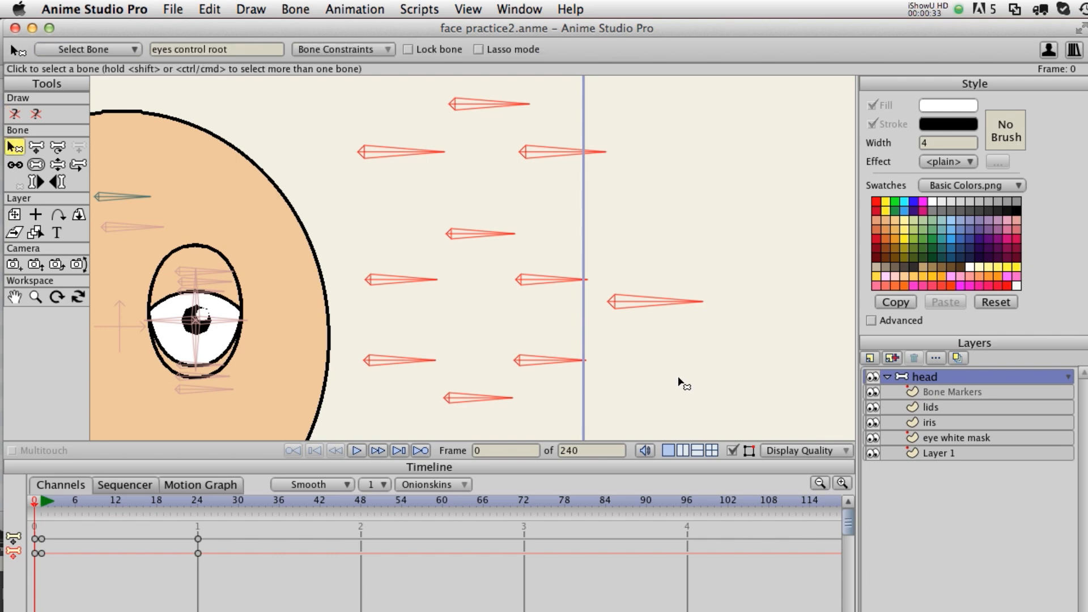
click(668, 379)
drag(703, 398, 332, 89)
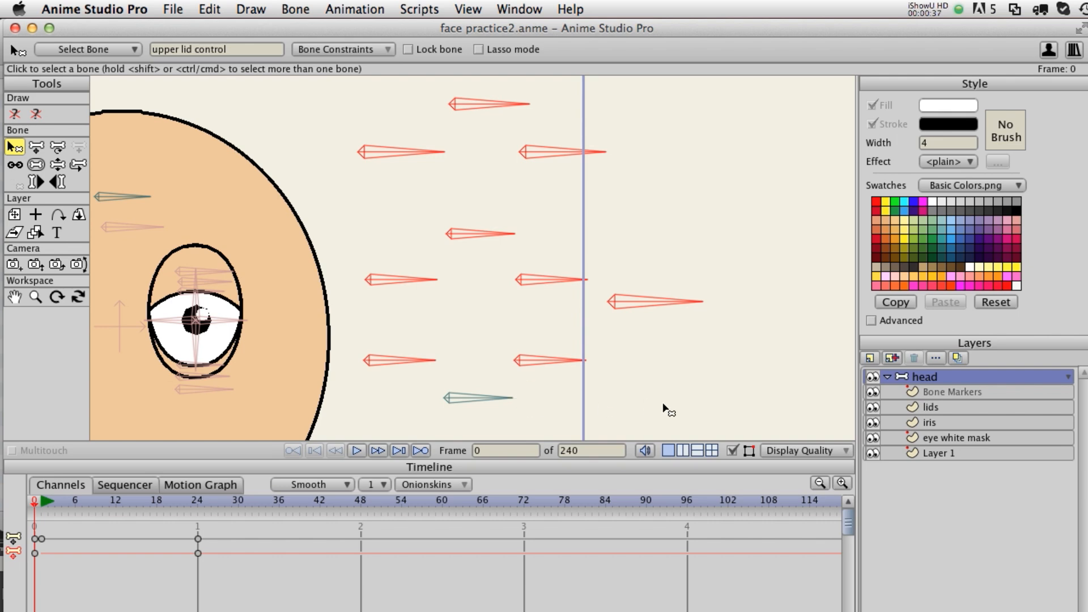
Delete the Bone Markers layer and select all the control bones beside the face on the head layer.
click(971, 393)
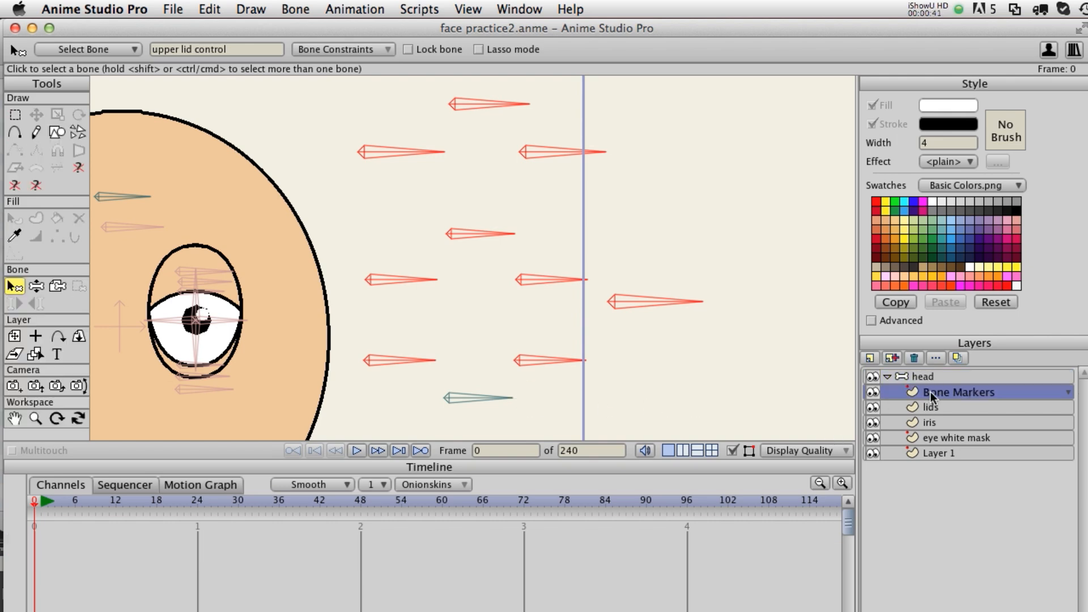
click(917, 358)
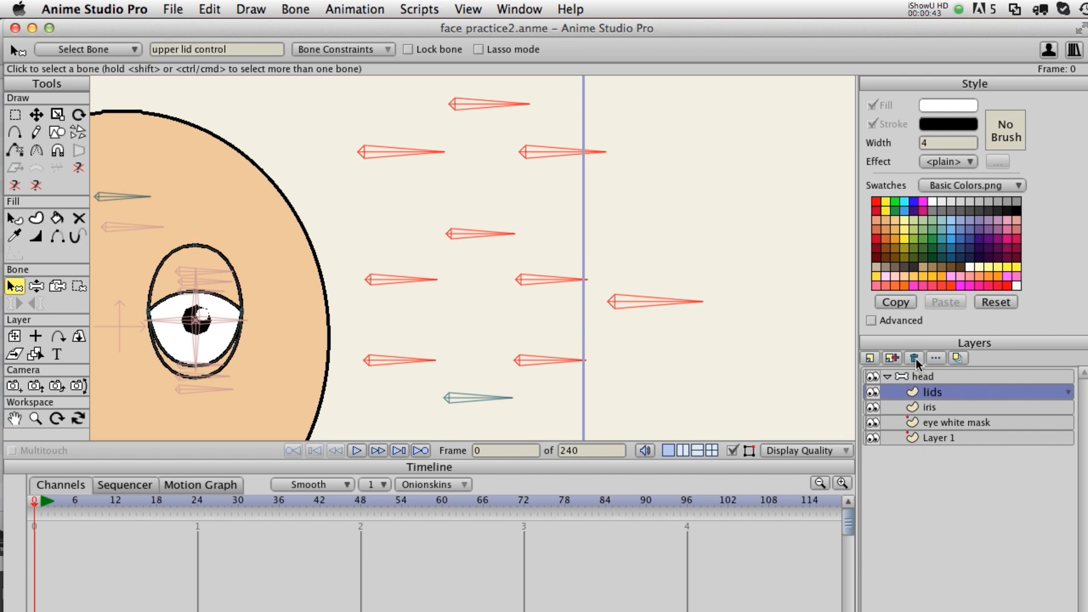
click(919, 378)
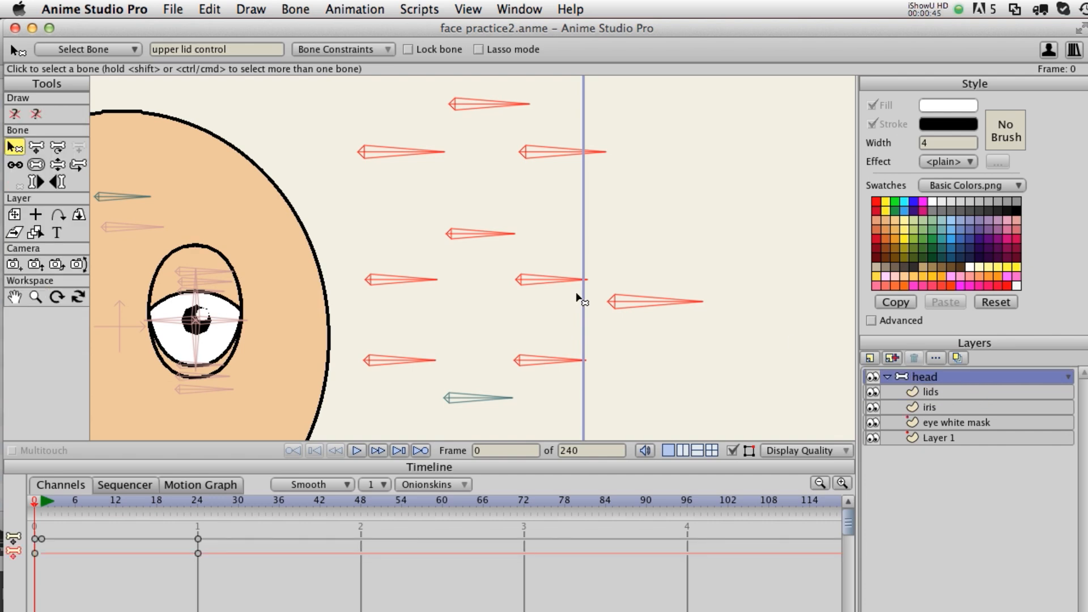
click(643, 391)
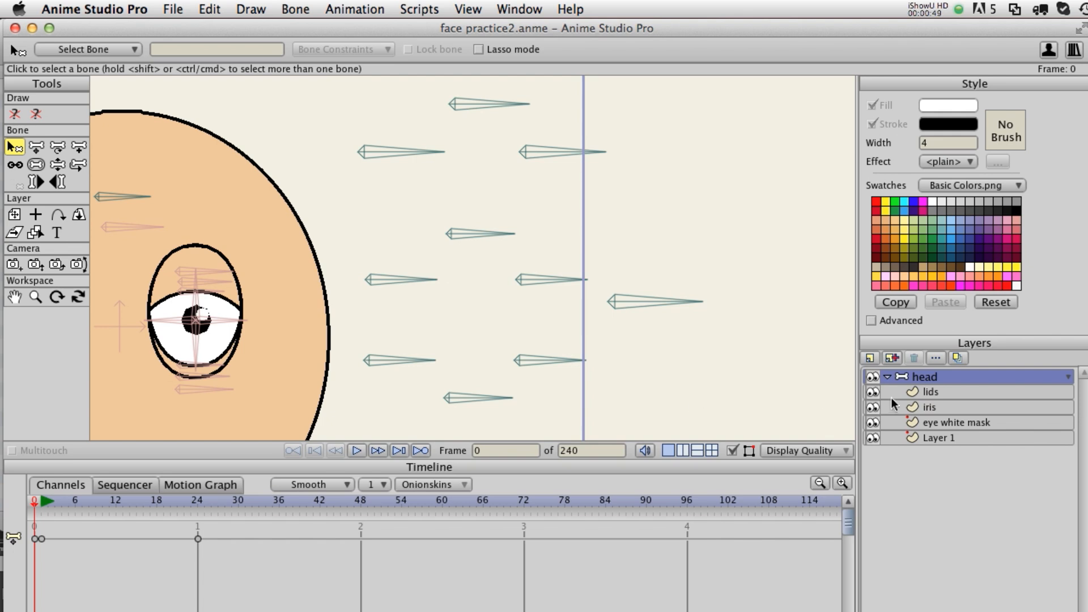
drag(681, 390, 349, 96)
drag(738, 421, 351, 92)
Open the Hubumedia Bone Markers v1.0 script for the selected bones and reposition its dialog over the canvas.
click(420, 9)
click(420, 9)
click(422, 9)
mouse_move(447, 80)
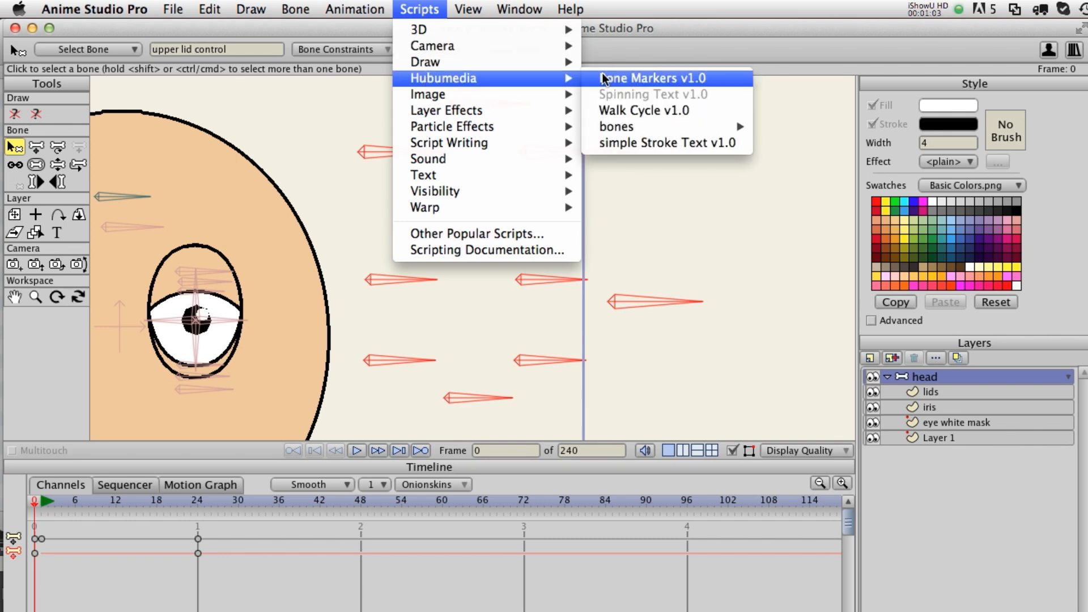
mouse_move(521, 9)
click(610, 77)
drag(695, 243, 726, 118)
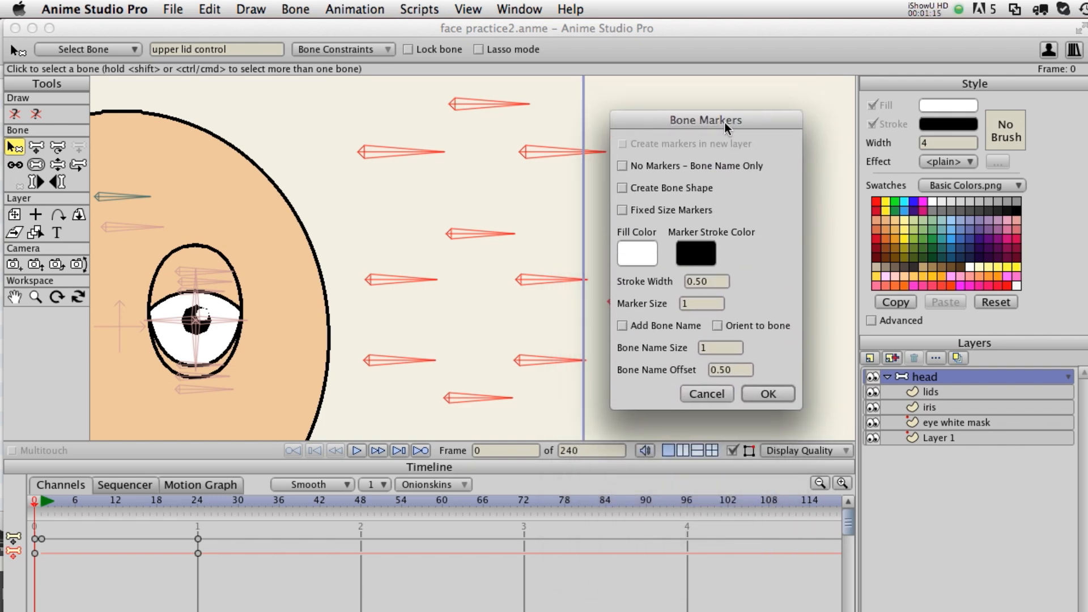
drag(703, 117, 788, 113)
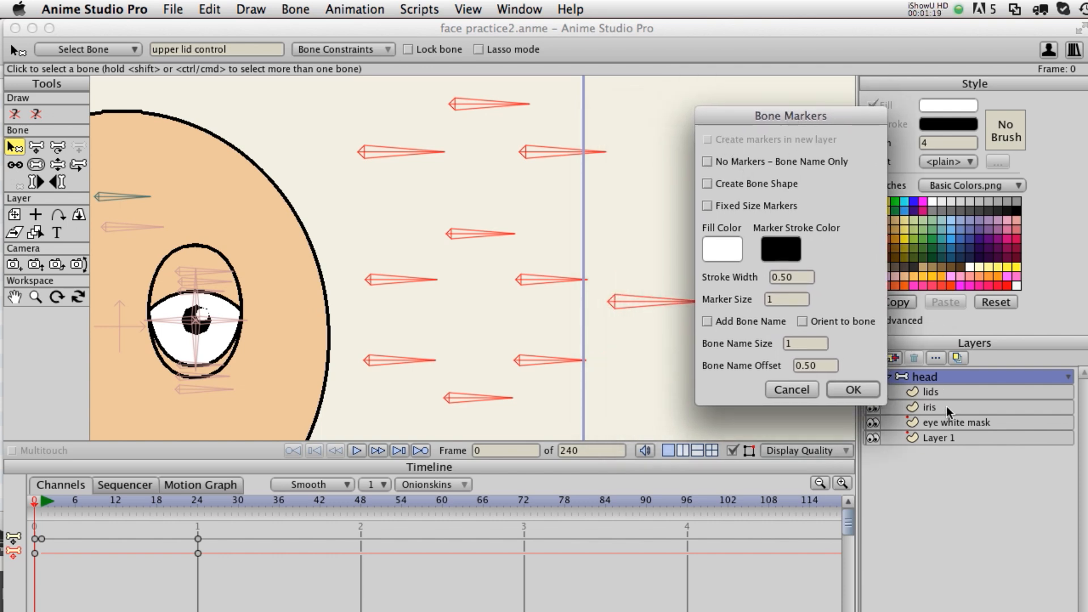
drag(815, 119, 702, 108)
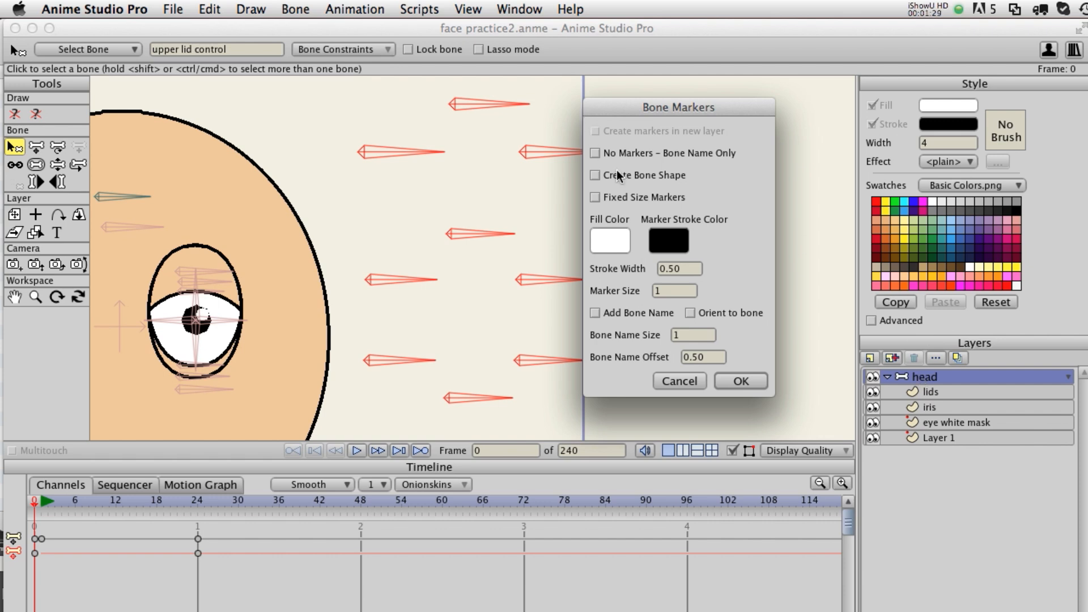
Try the No Markers – Bone Name Only and Fixed Size Markers options, and cancel the Bone Markers dialog.
click(594, 152)
click(594, 152)
click(593, 152)
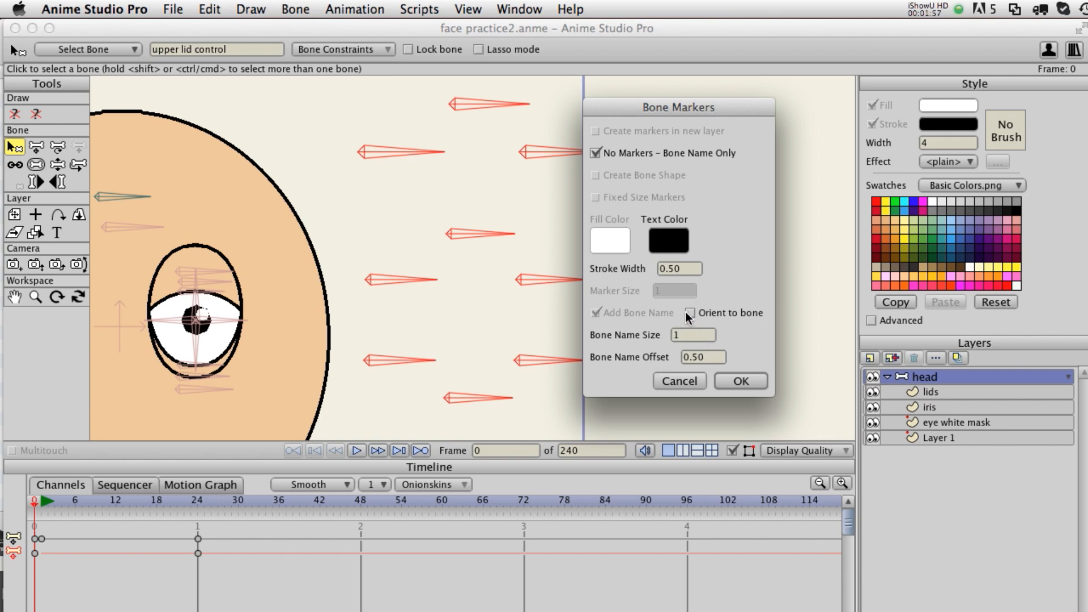
click(626, 152)
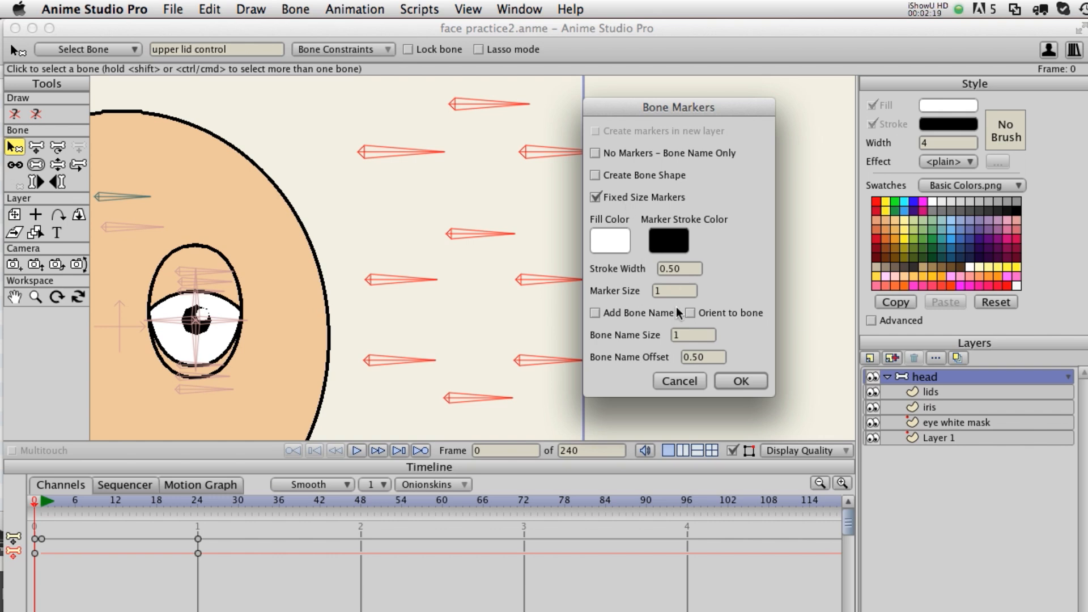
click(625, 197)
click(663, 291)
click(639, 200)
click(638, 200)
click(638, 200)
click(638, 200)
click(683, 380)
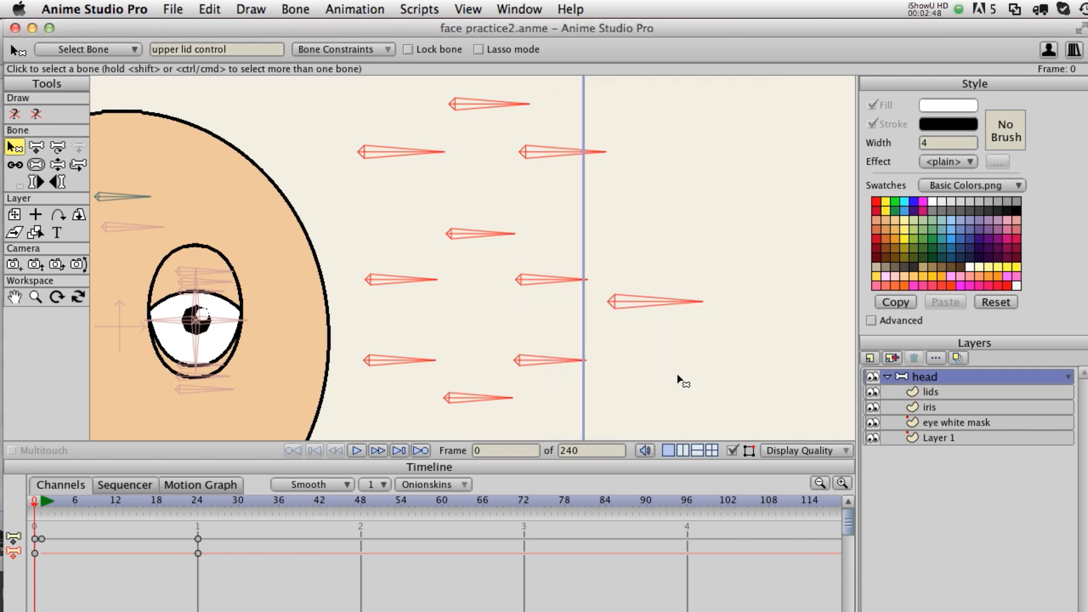
Lengthen the upper lid control bone in the middle of the control bones to about 1.05.
click(614, 267)
key(t)
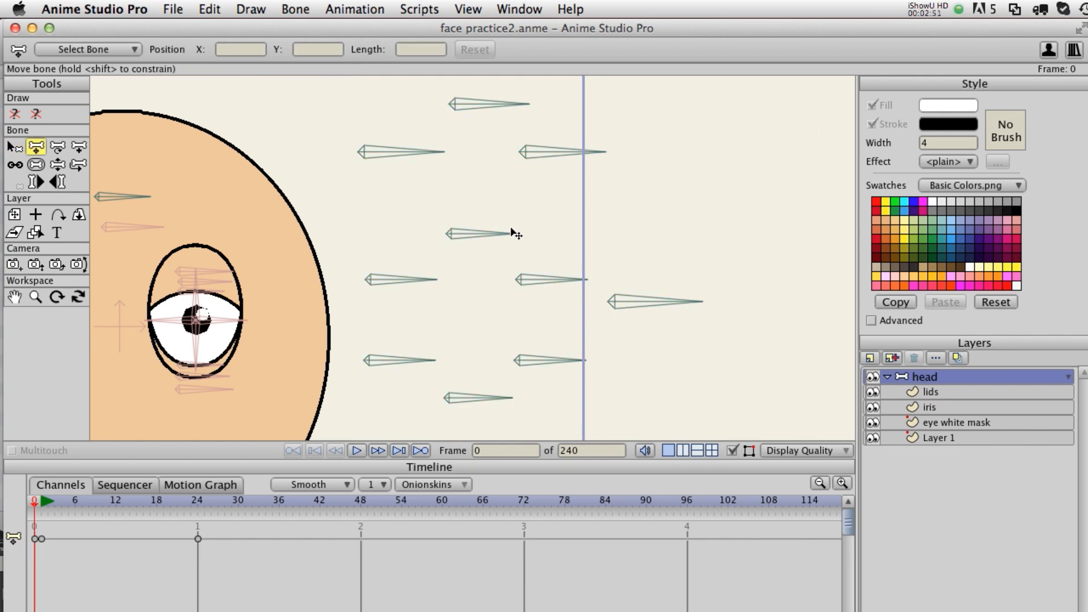
click(504, 238)
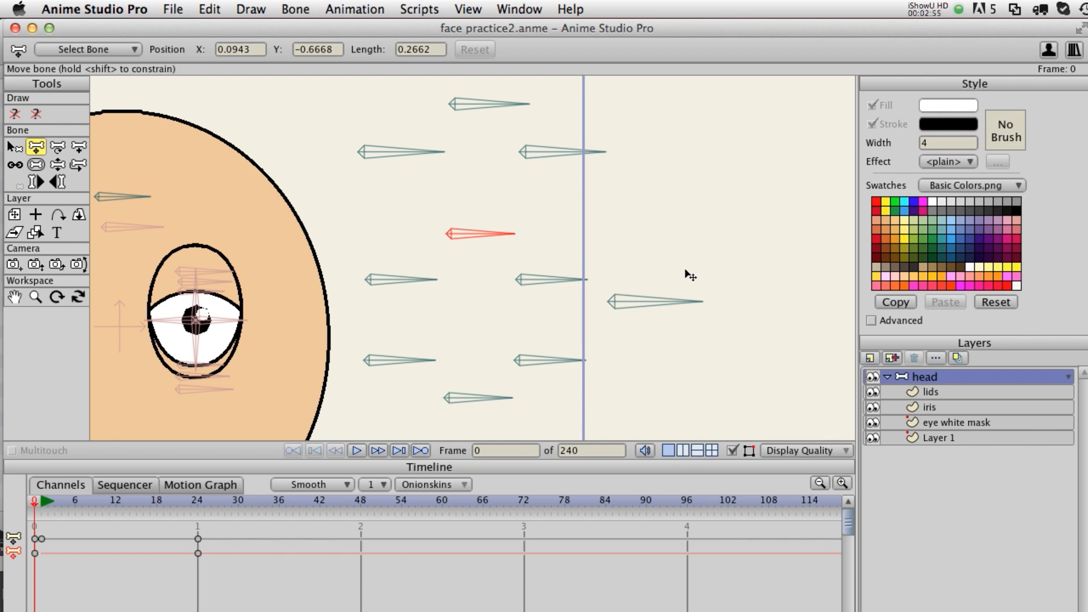
drag(517, 238, 716, 252)
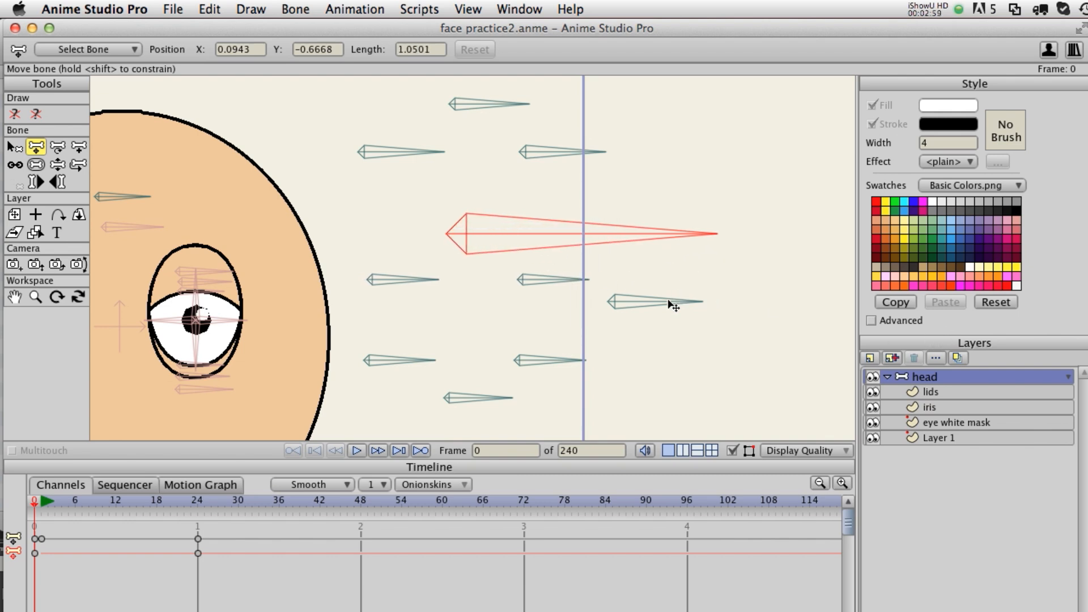
Reselect all the control bones beside the face and open the Bone Markers v1.0 script for them.
key(s)
drag(679, 407, 363, 93)
click(419, 9)
mouse_move(444, 76)
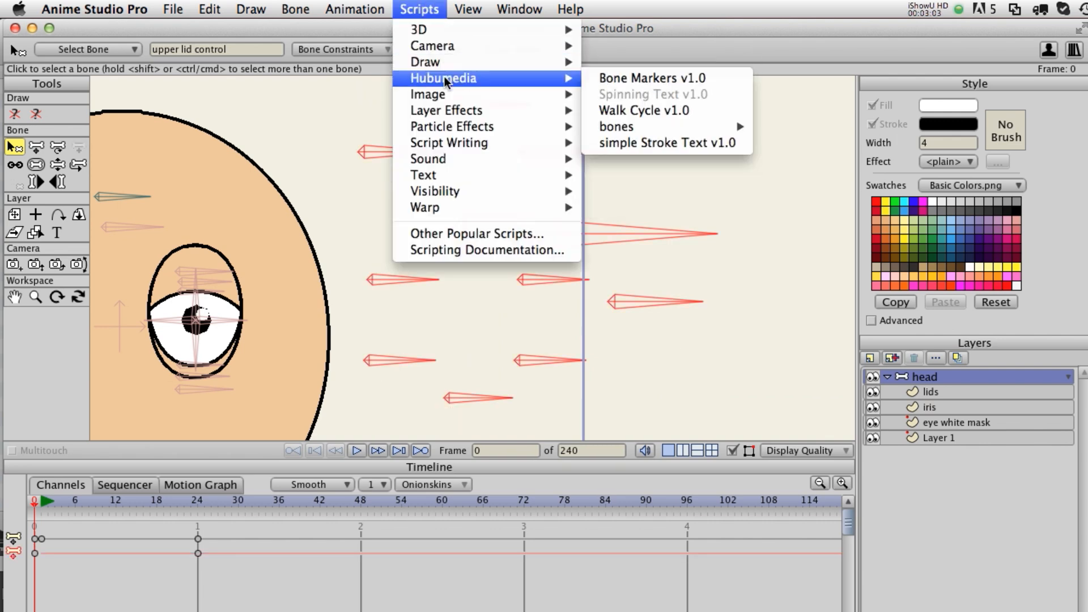
click(607, 74)
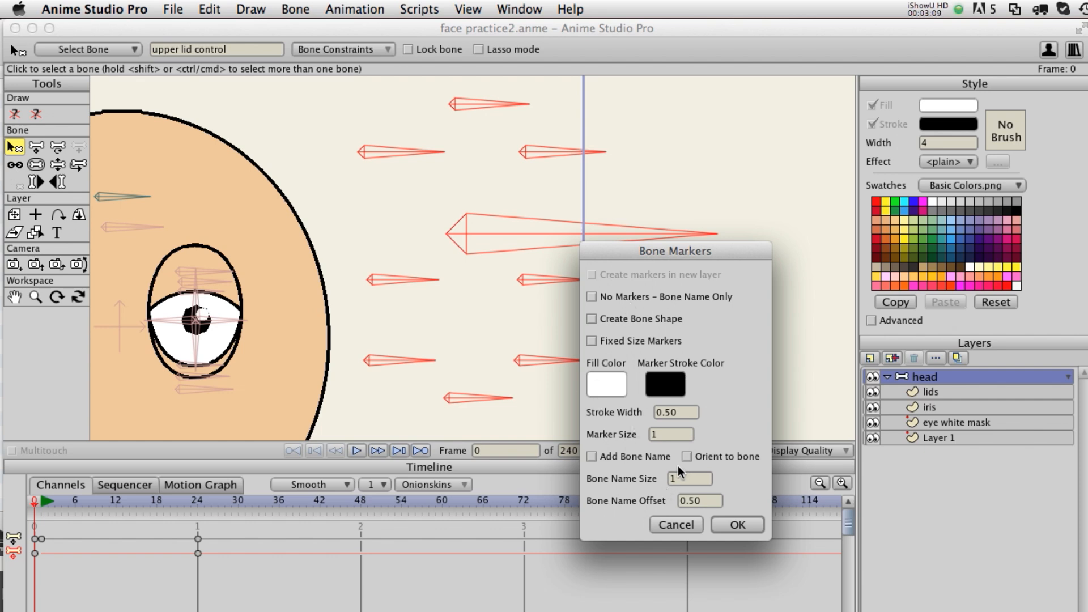
Generate the bone markers with Add Bone Name and Orient to bone enabled.
click(617, 458)
click(725, 460)
click(711, 457)
click(738, 525)
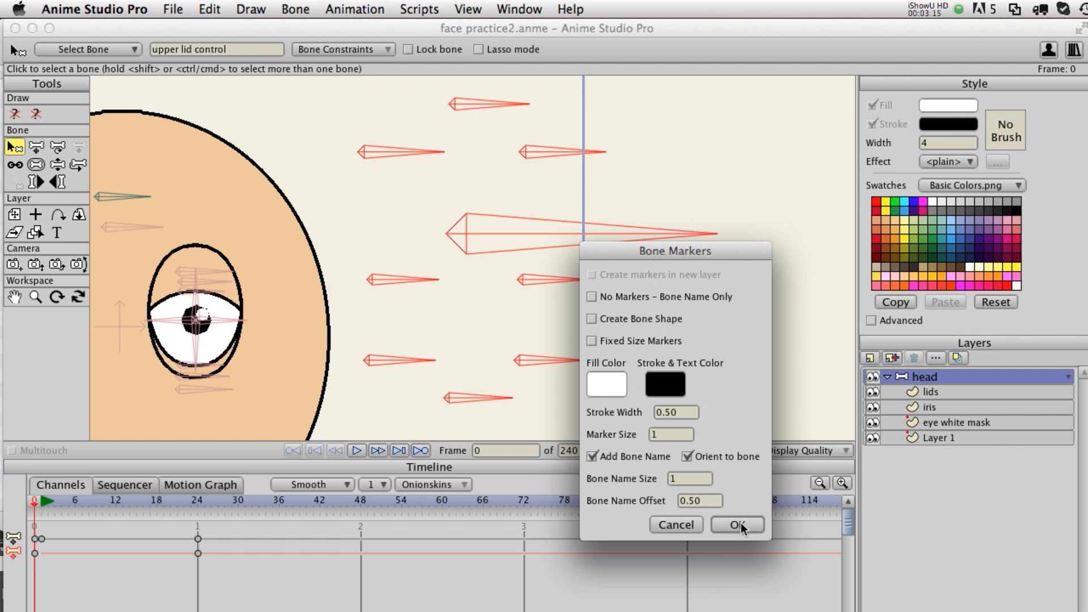
Hide the bone and point overlays and examine the size of the generated markers and the placement of their bone names.
drag(641, 356, 678, 345)
drag(595, 236, 610, 283)
click(733, 451)
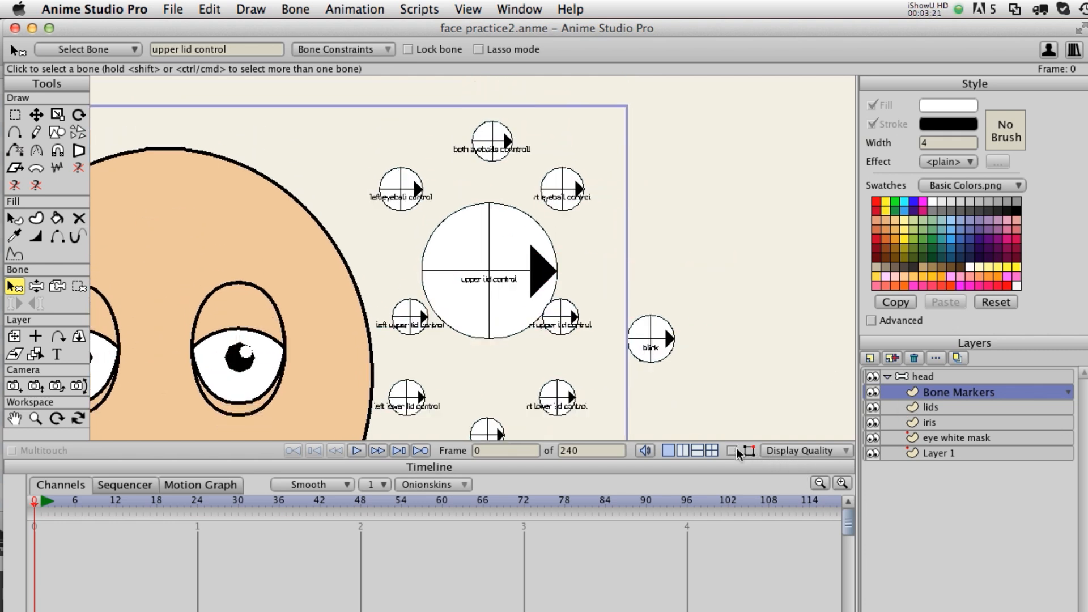
scroll(665, 324, down, 5)
scroll(664, 324, left, 3)
scroll(710, 355, up, 3)
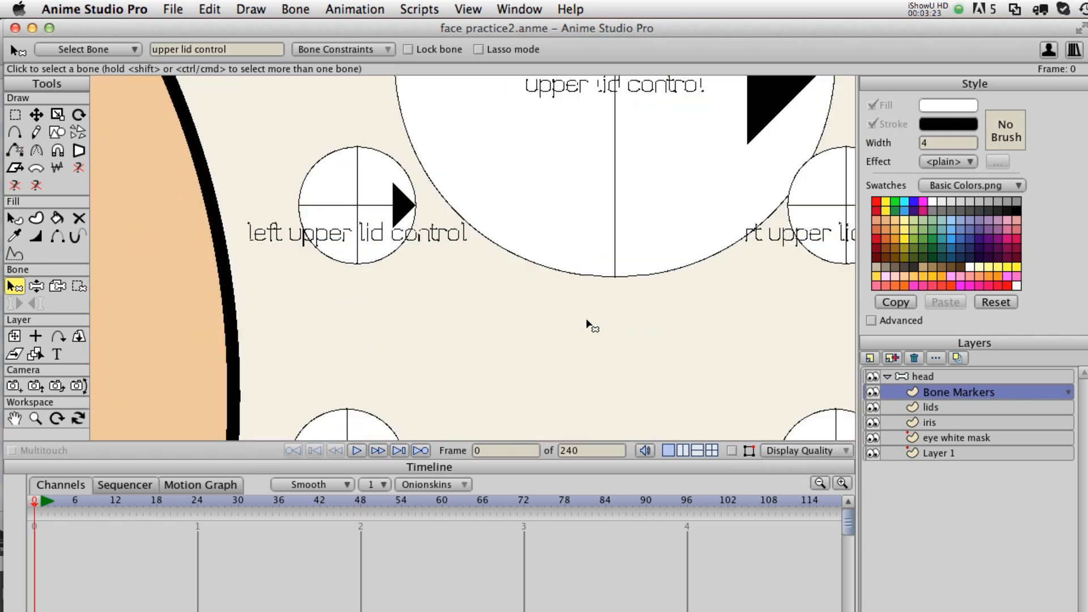
scroll(588, 323, up, 2)
scroll(635, 356, down, 5)
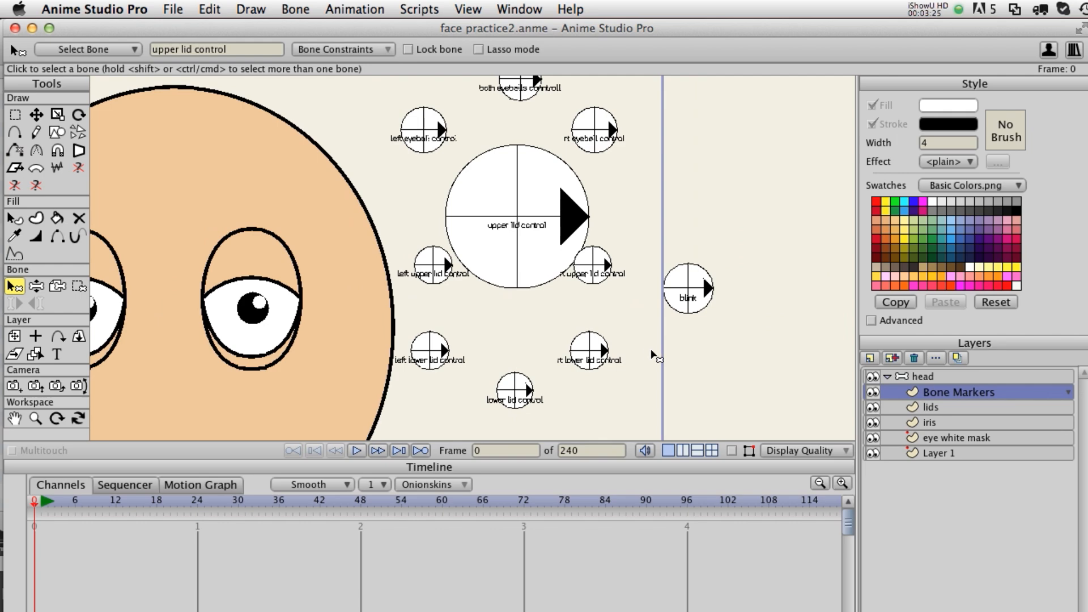
scroll(658, 355, up, 2)
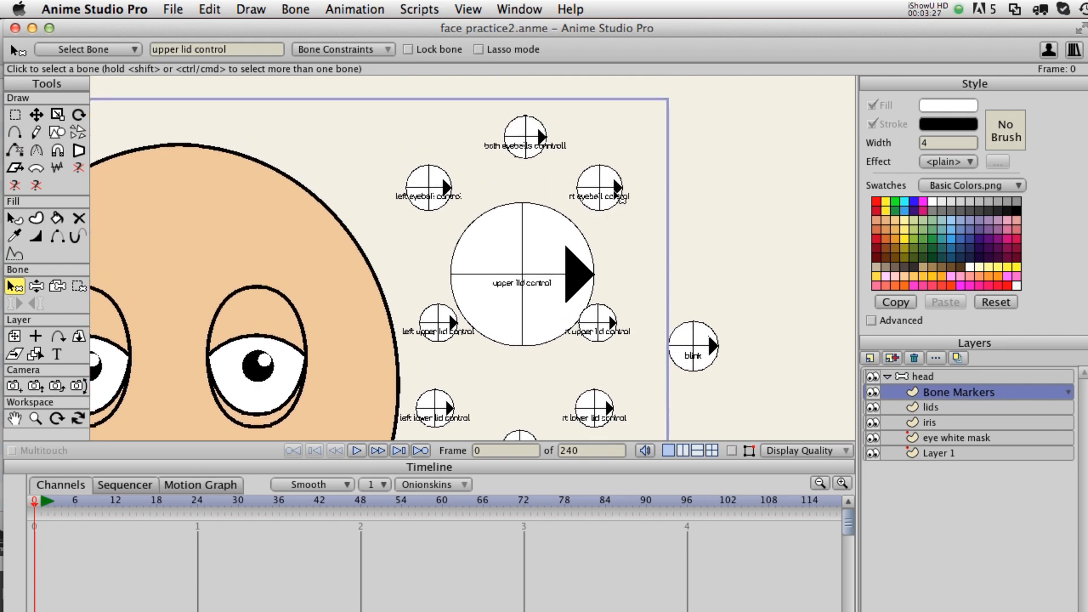
drag(651, 285, 697, 327)
scroll(700, 332, up, 4)
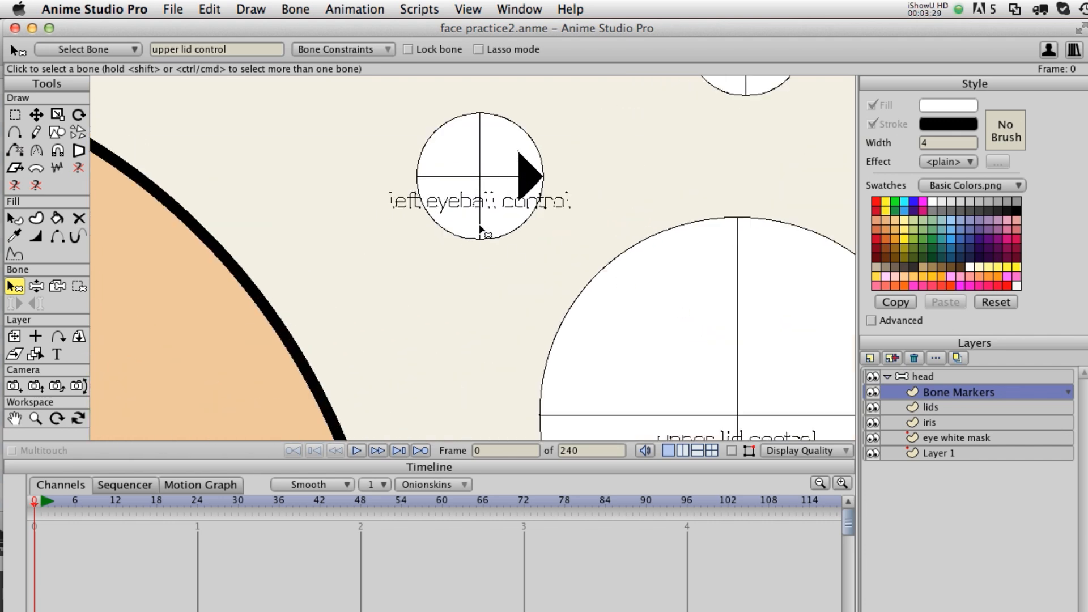
scroll(516, 254, up, 1)
drag(530, 238, 484, 294)
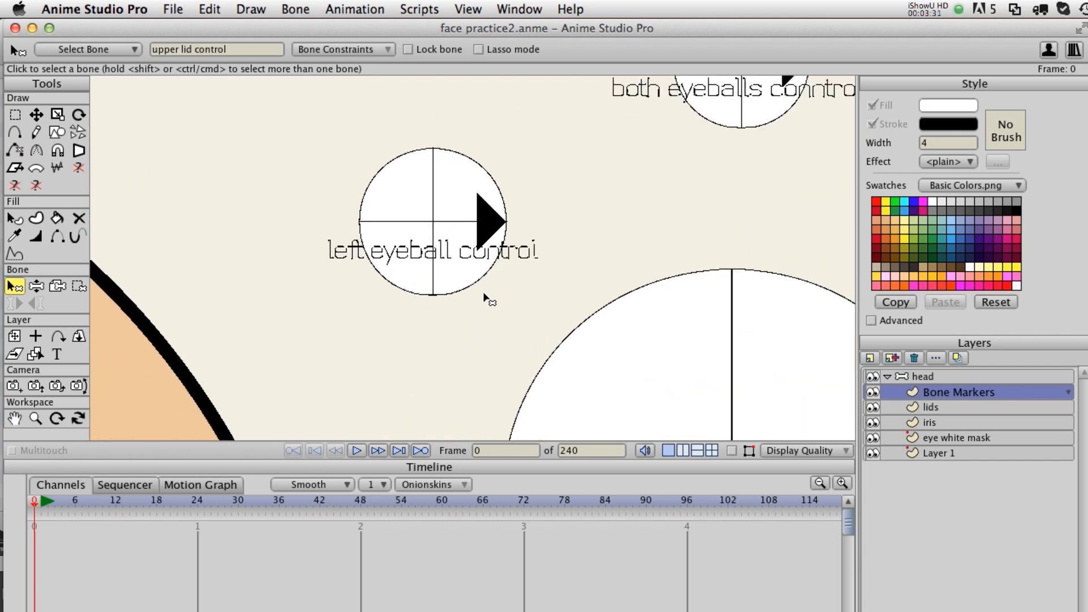
scroll(515, 274, up, 3)
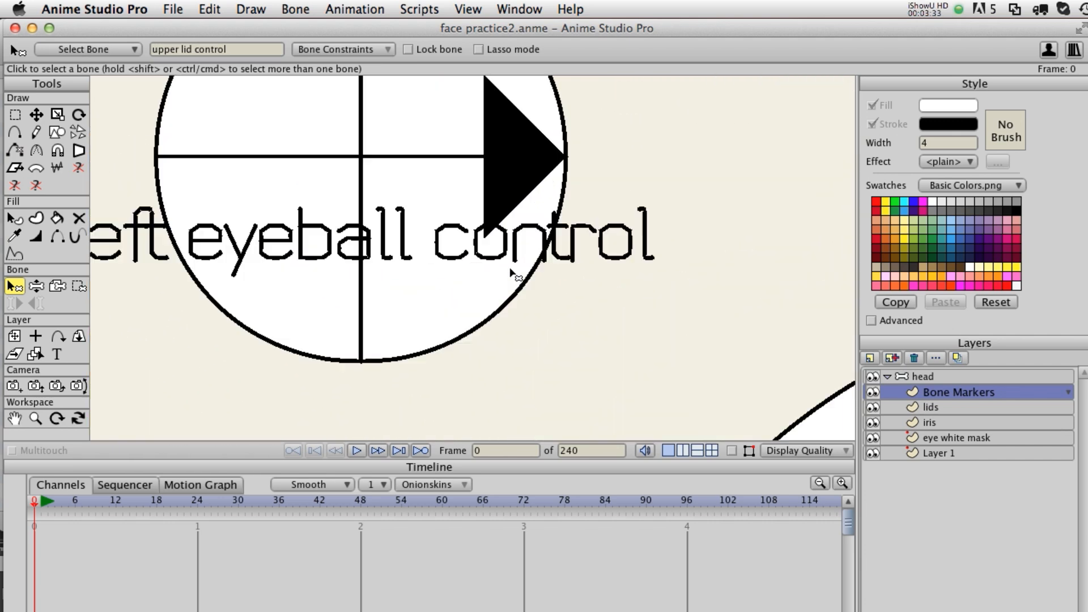
scroll(512, 271, down, 7)
drag(609, 288, 563, 219)
Undo the generated markers, show the bones again, and regenerate the markers with a Bone Name Offset of 1.5.
key(super+z)
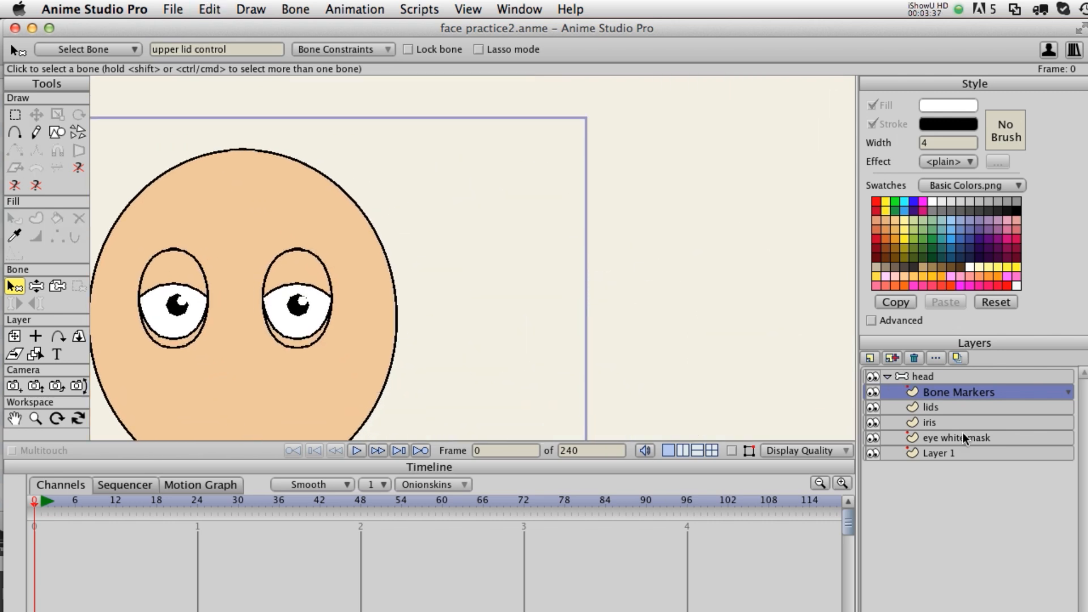
click(733, 451)
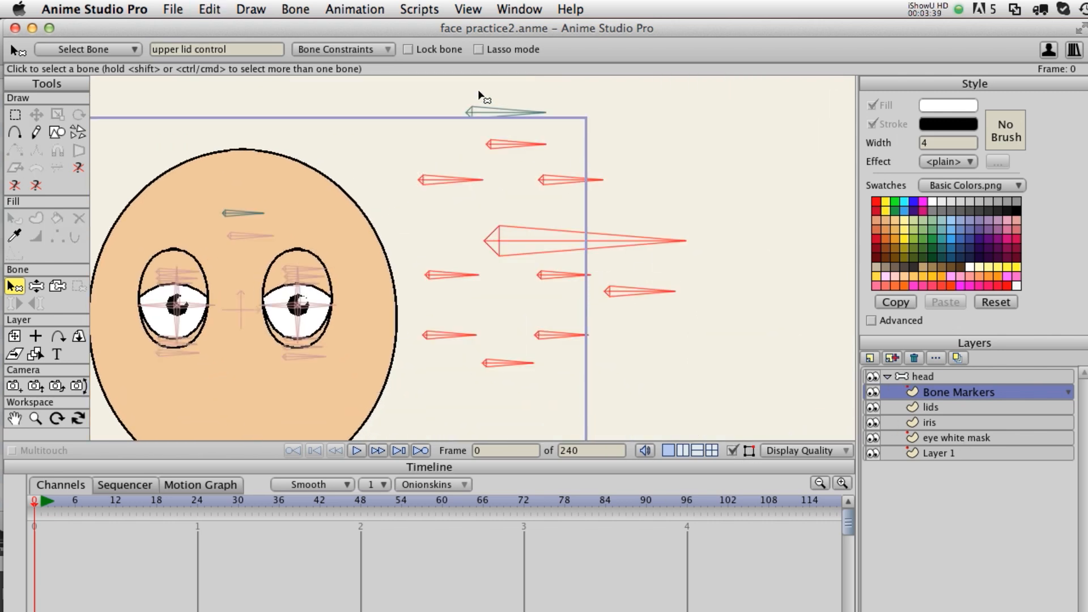
click(439, 10)
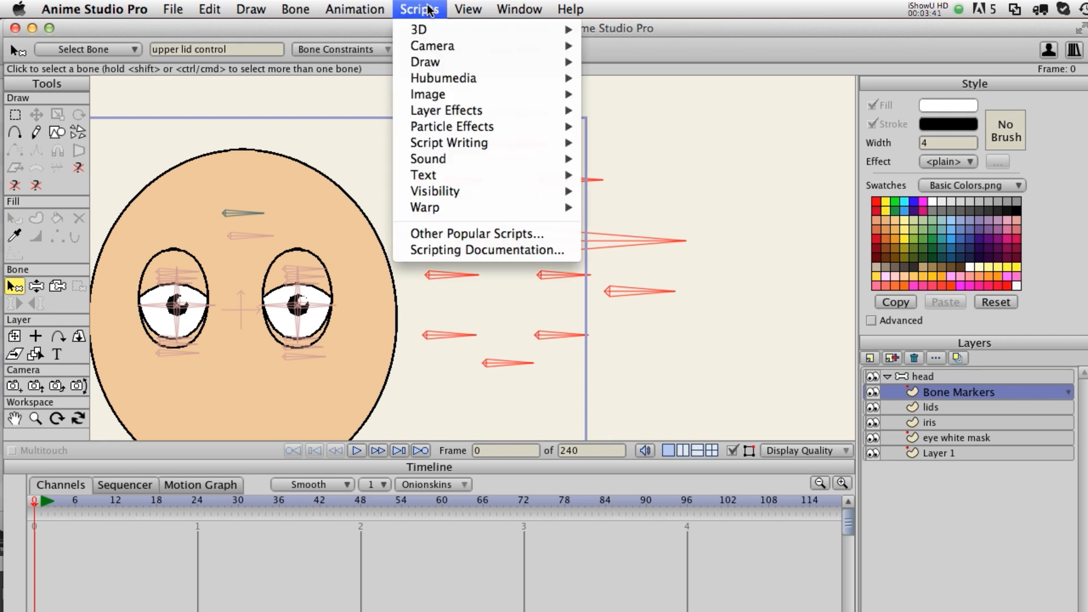
mouse_move(439, 75)
click(644, 74)
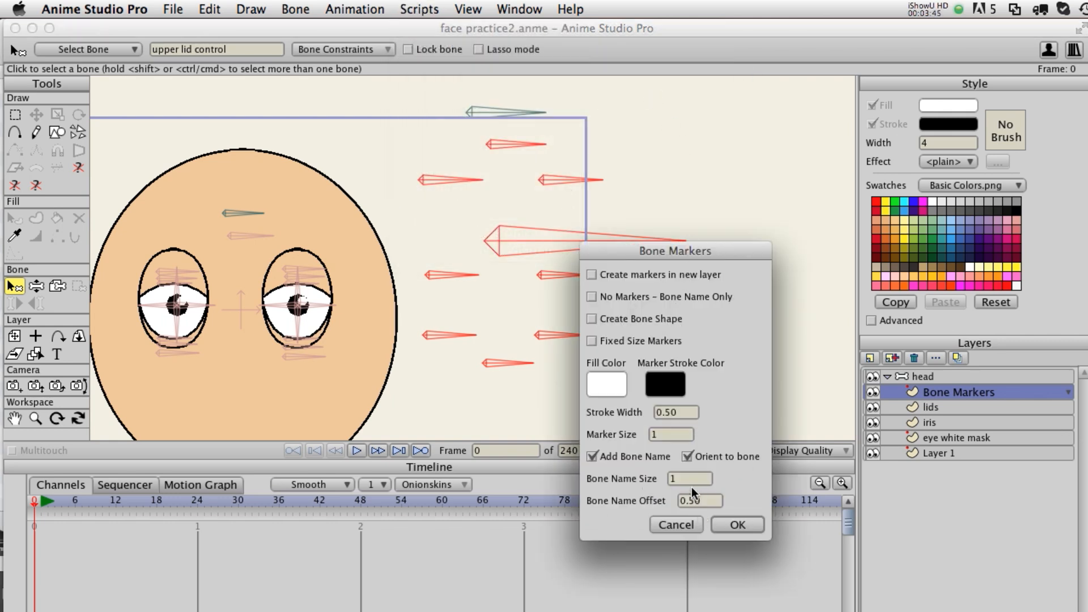
click(705, 501)
text(1.5)
click(737, 525)
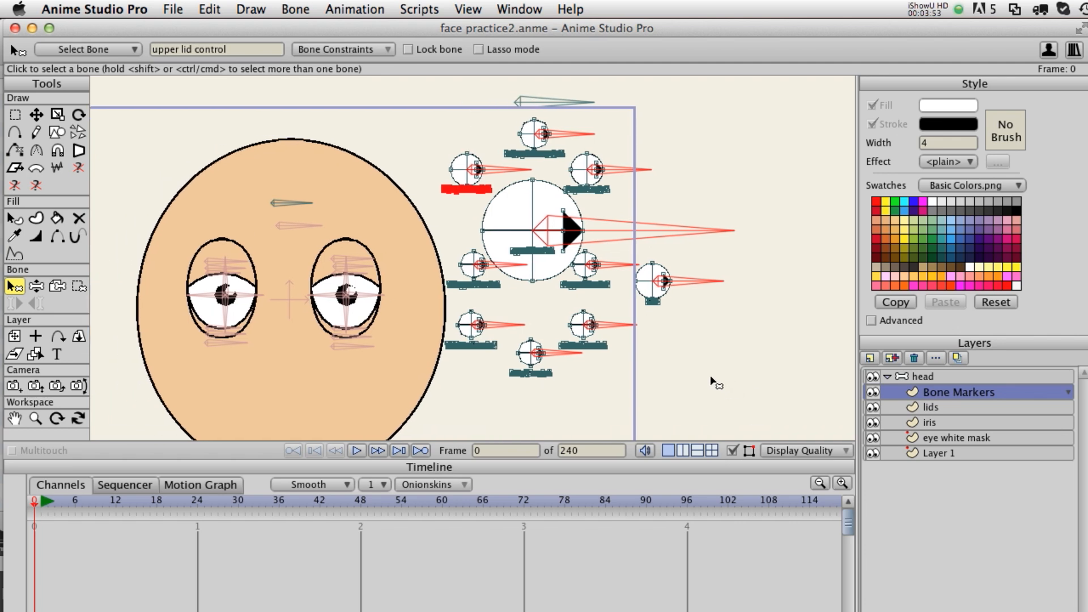
Examine the bone name placement relative to the upper lid control markers with the new offset.
scroll(712, 378, up, 10)
drag(703, 381, 376, 321)
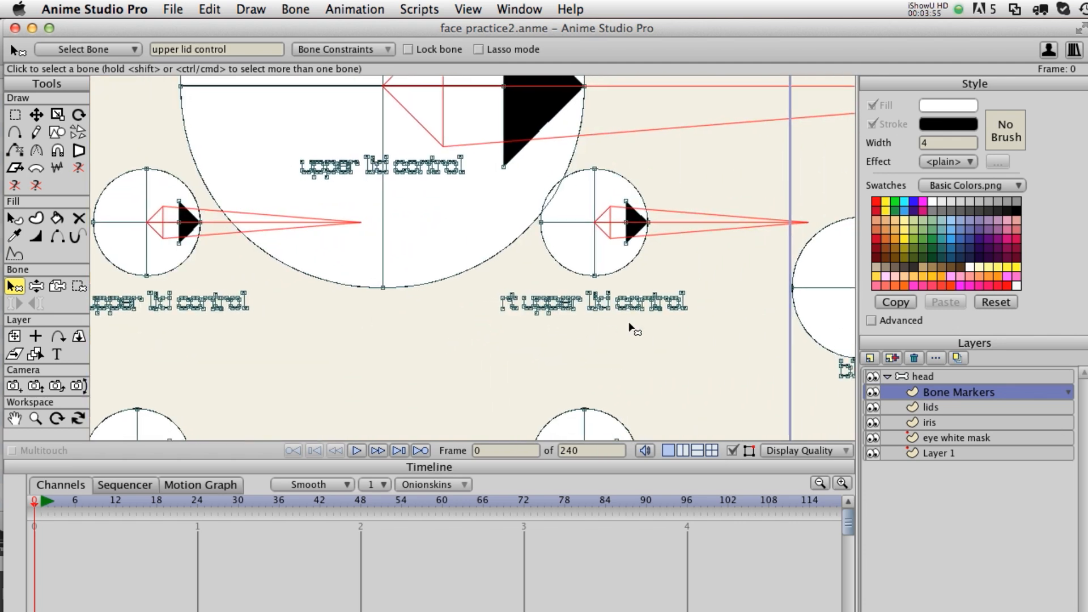
scroll(630, 324, down, 3)
drag(464, 237, 482, 320)
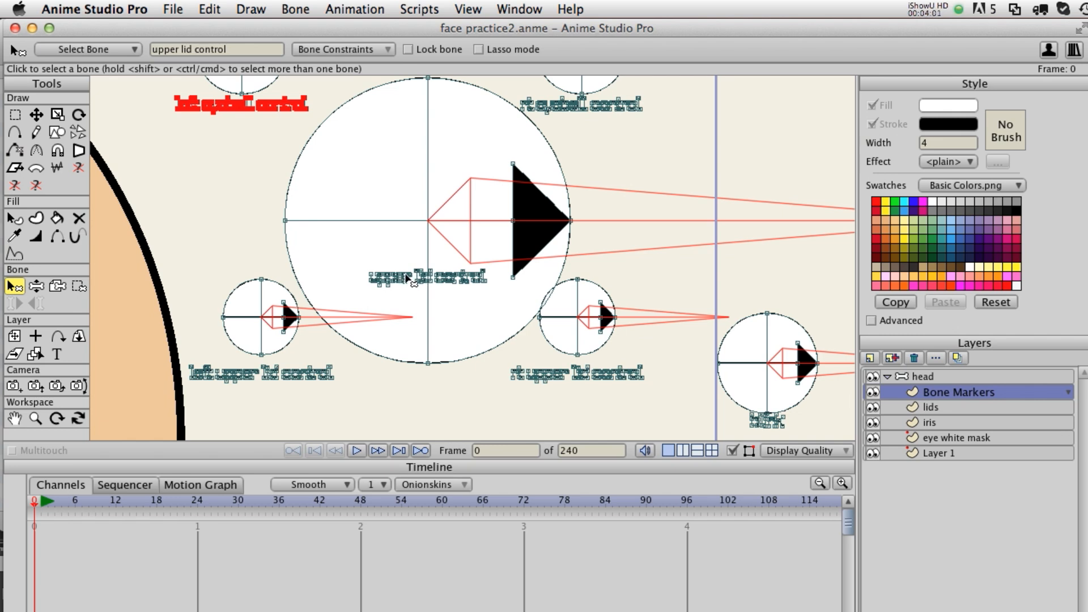
scroll(426, 276, down, 5)
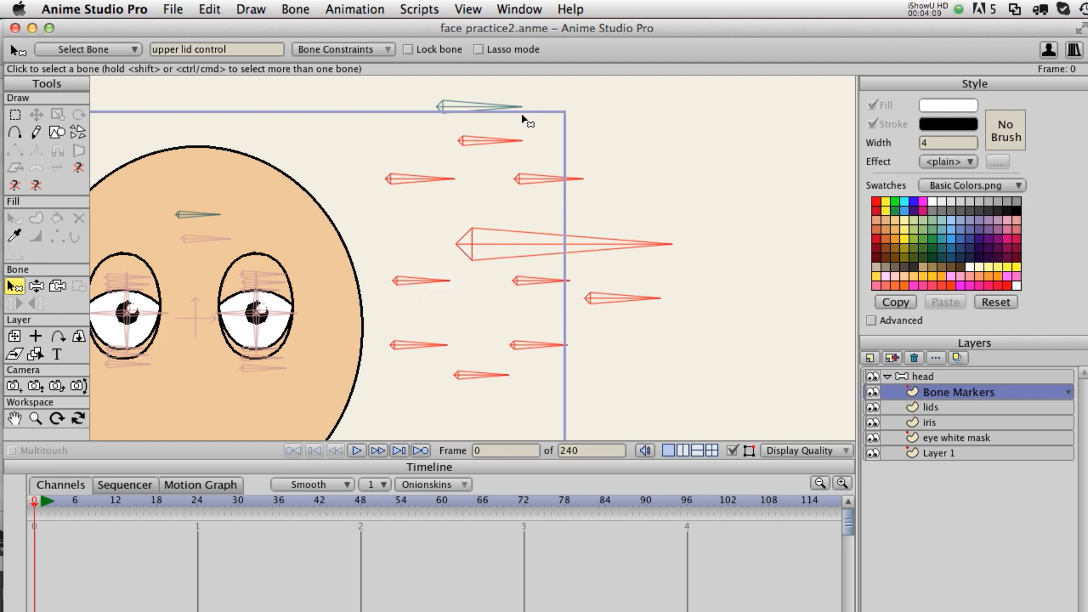
Generate the bone markers with Fixed Size Markers enabled and check the upper lid control markers up close.
click(444, 9)
mouse_move(433, 77)
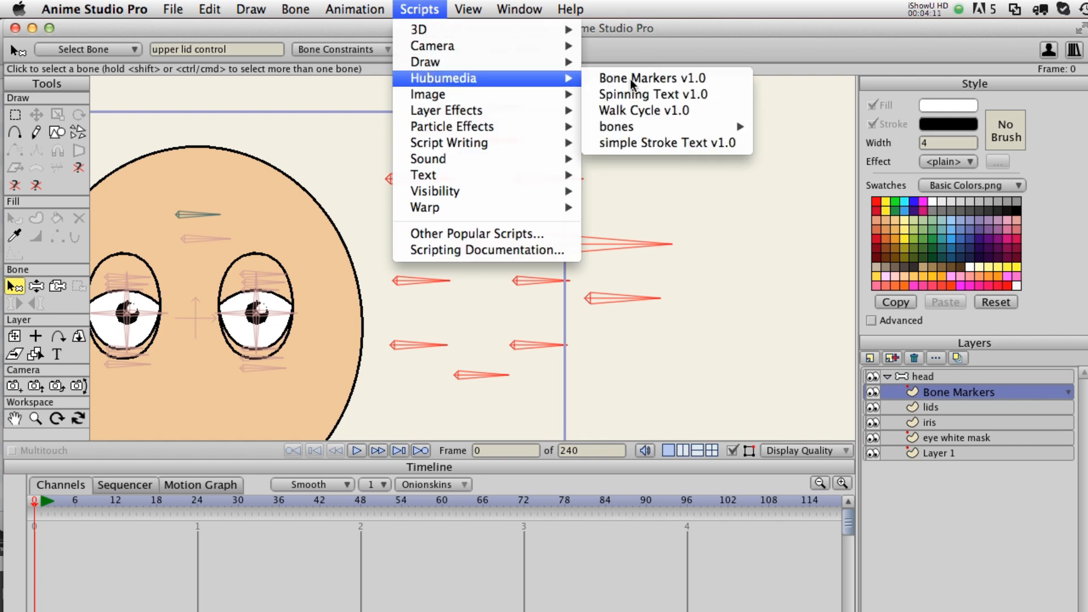
click(624, 76)
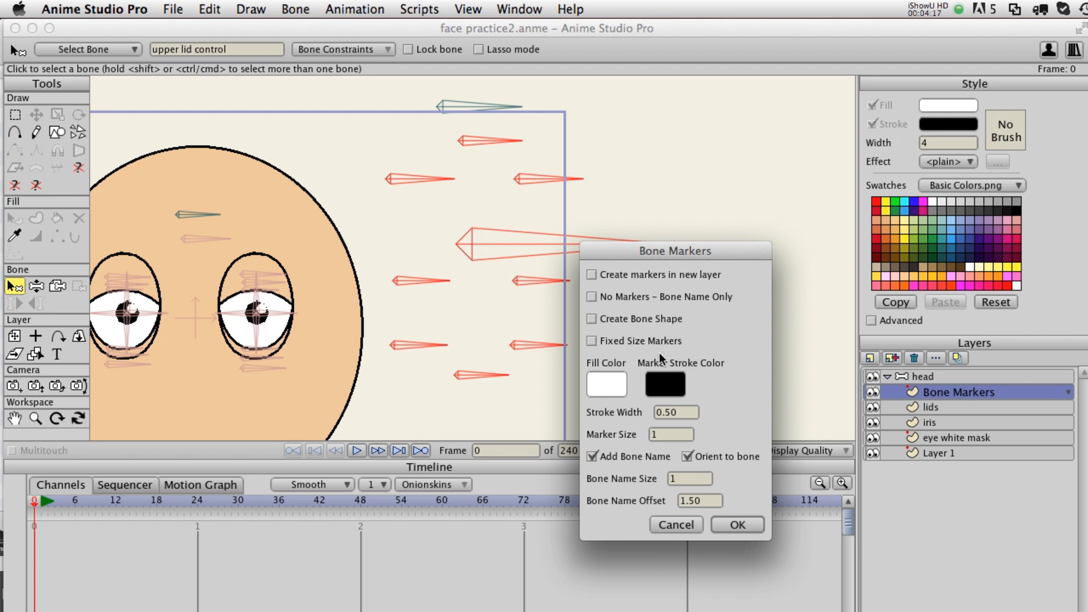
click(641, 342)
click(674, 436)
click(738, 525)
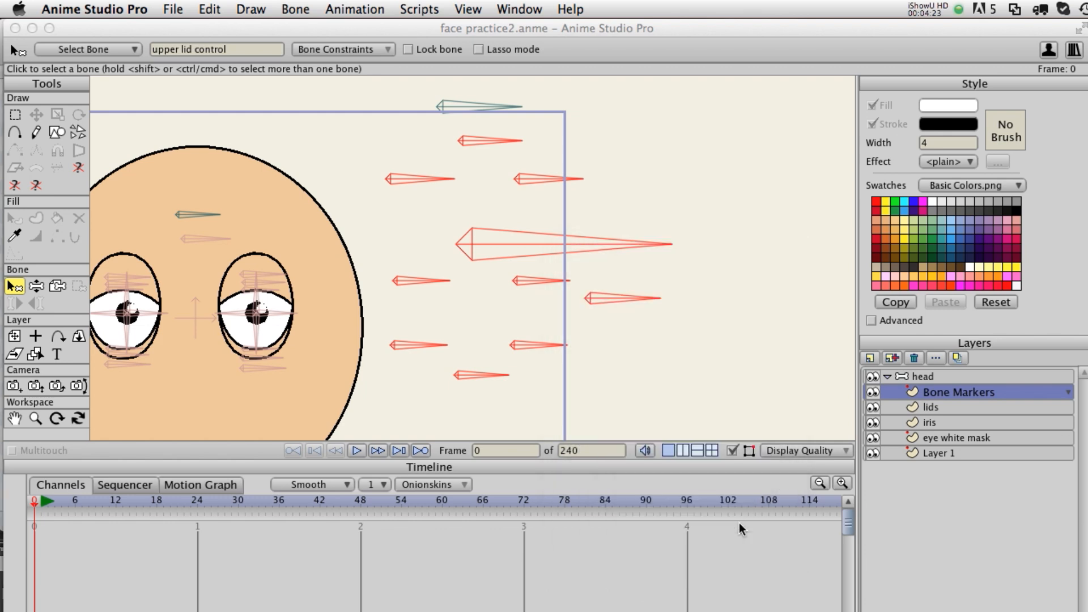
scroll(654, 372, left, 5)
scroll(662, 357, up, 10)
drag(690, 344, 494, 345)
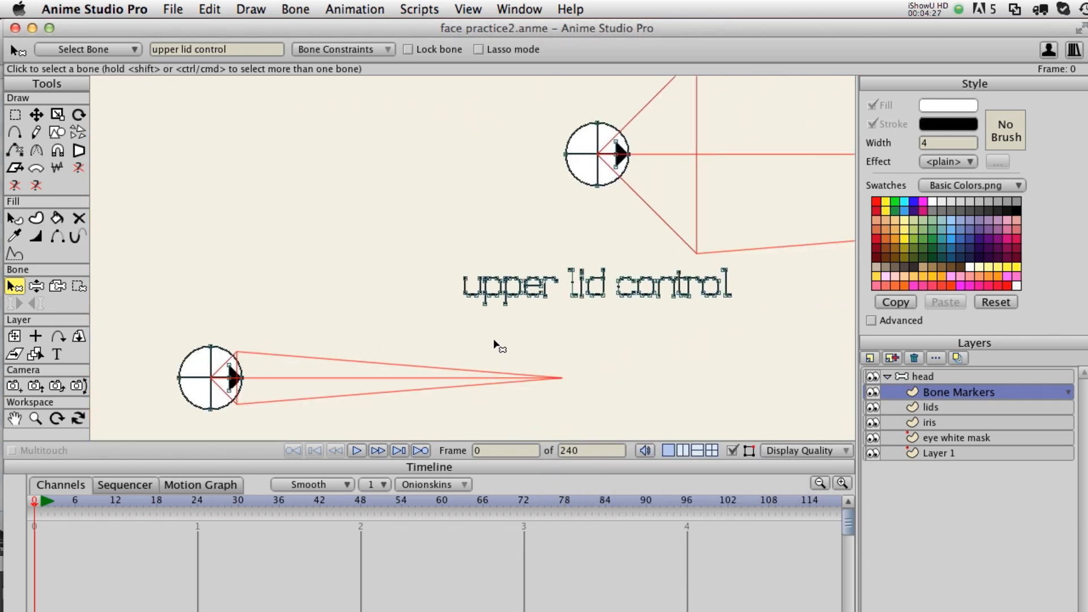
Undo the fixed-size markers and regenerate them with a Marker Size of 4.
key(super+z)
click(363, 10)
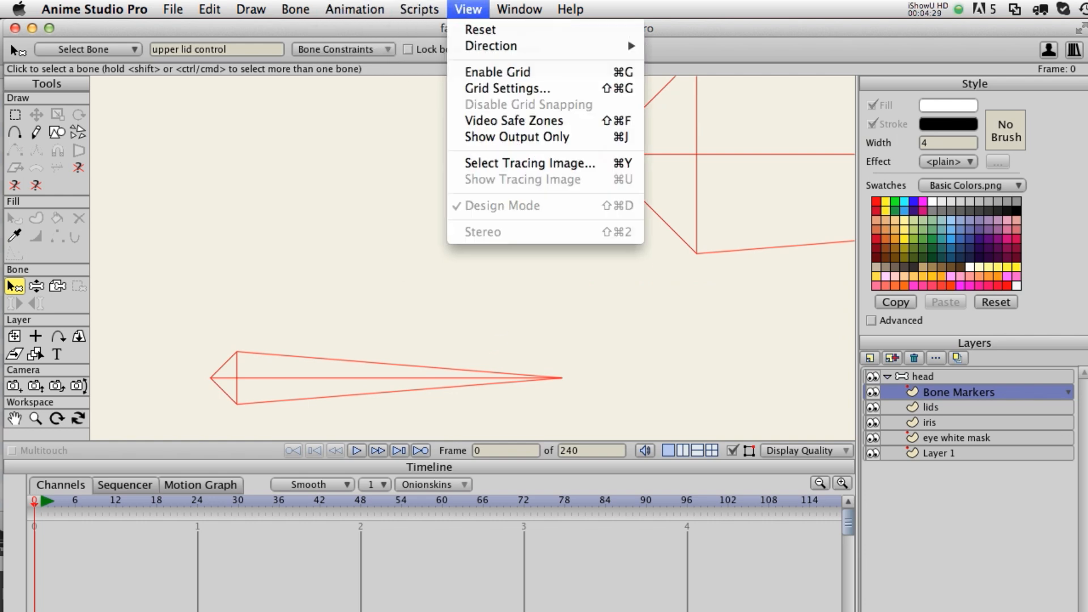
mouse_move(545, 78)
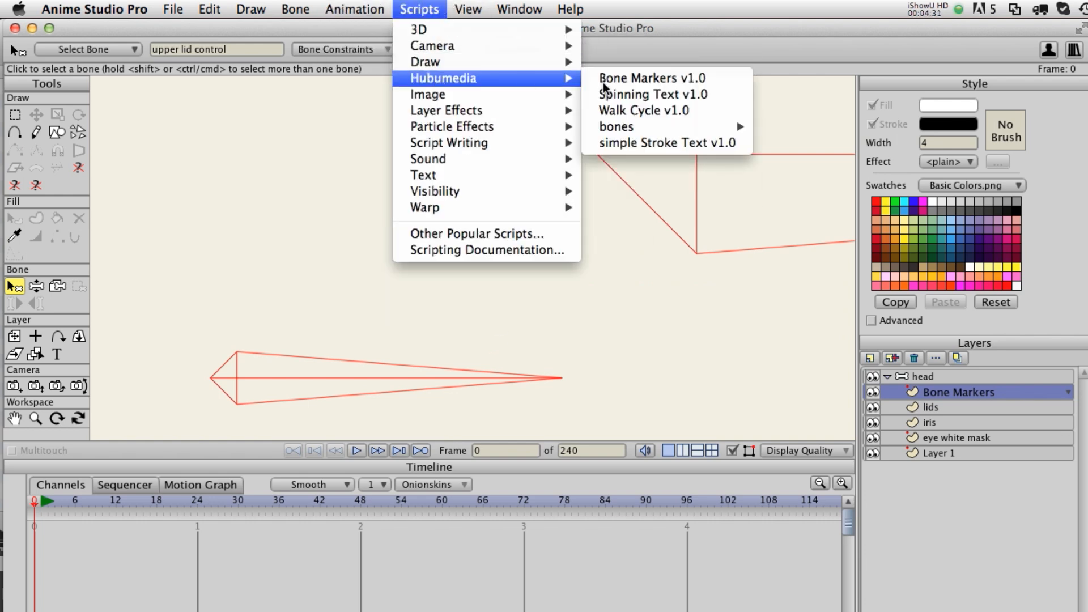
click(626, 88)
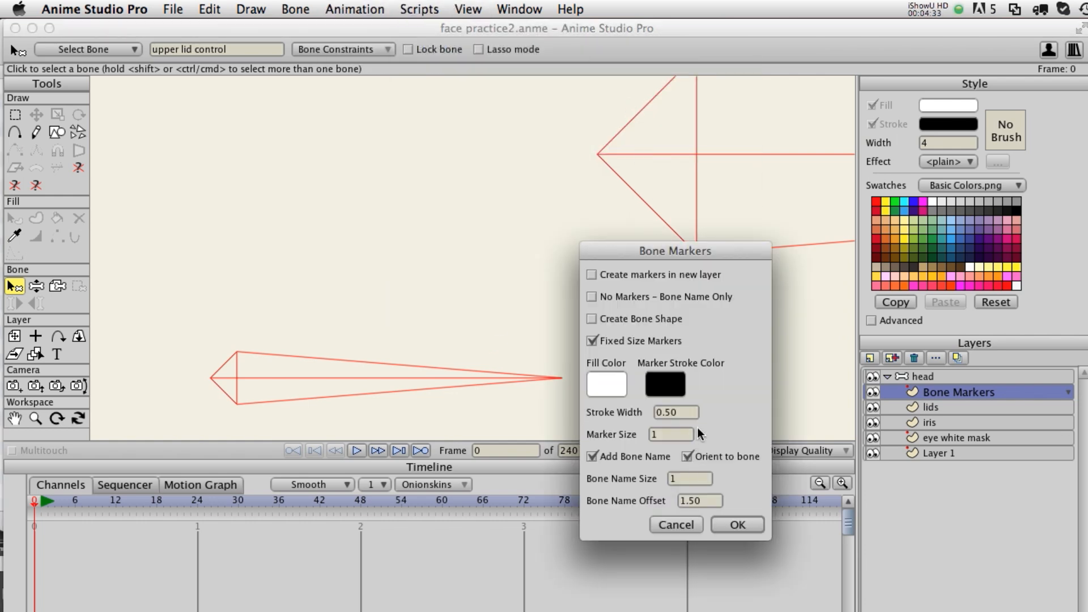
click(661, 434)
text(4)
click(738, 525)
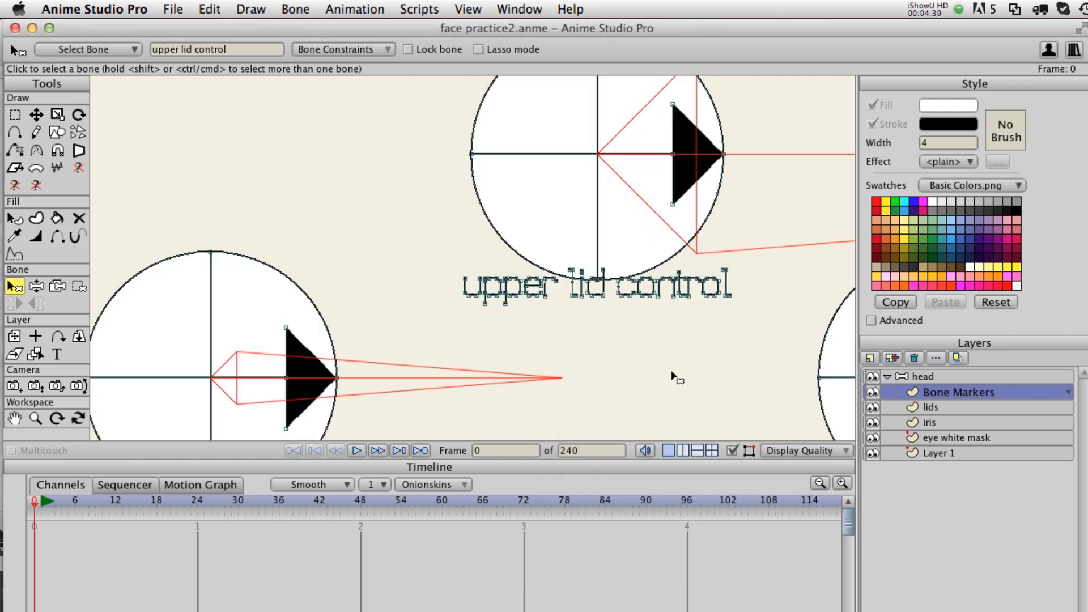
scroll(669, 366, down, 5)
scroll(667, 363, down, 3)
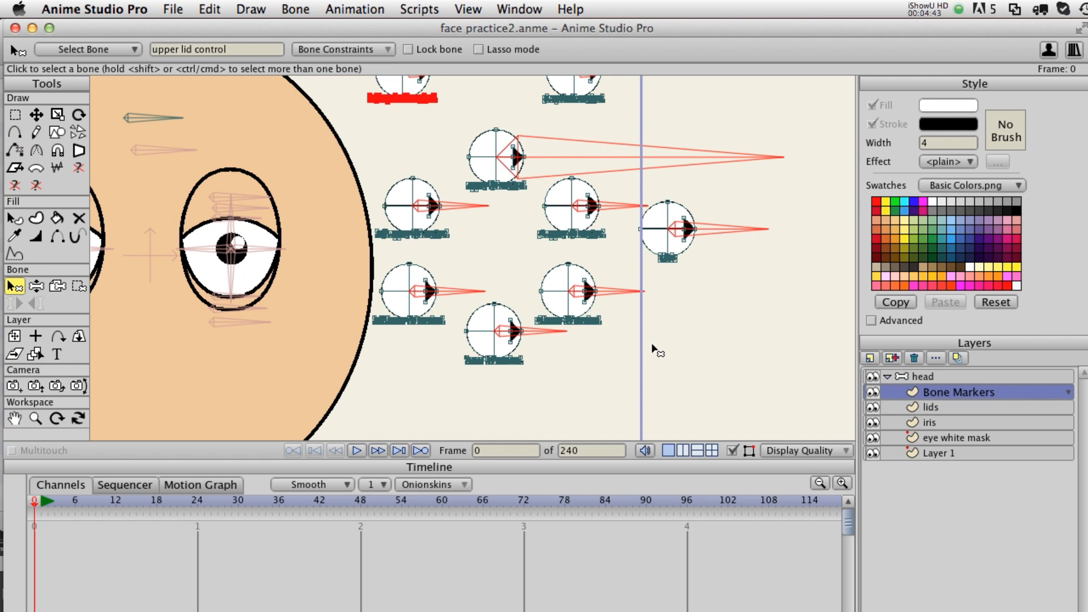
Undo the oversized markers and regenerate them with a Marker Size of 2.5.
key(super+z)
click(420, 9)
mouse_move(448, 79)
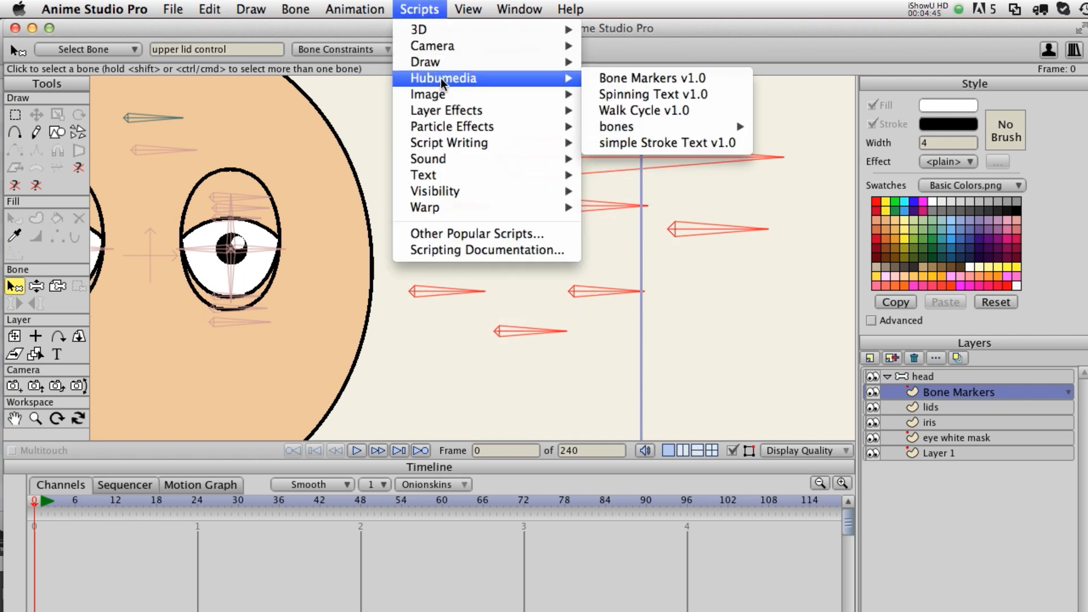
click(632, 79)
drag(670, 441, 633, 437)
text(2)
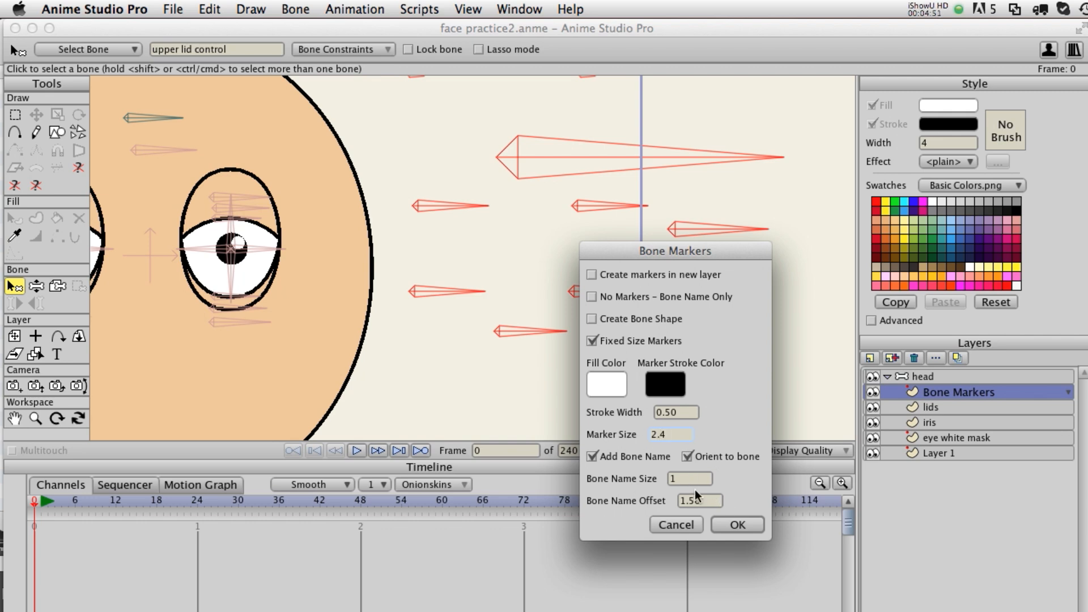
text(.4)
key(BackSpace)
text(5)
click(740, 526)
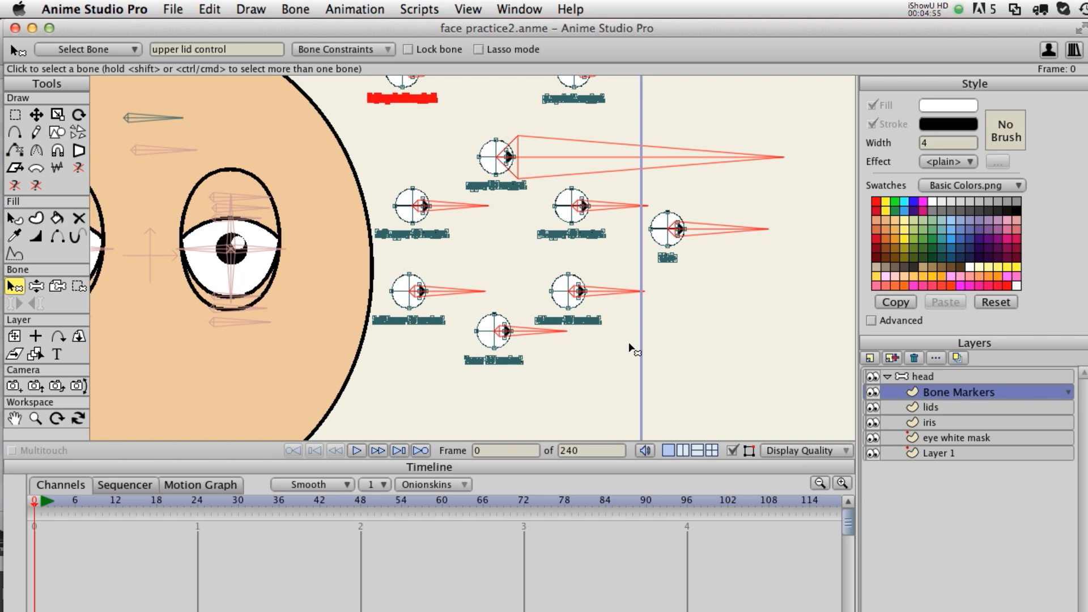
Hide the bone and point overlays and examine the eyeball control markers and their bone names.
scroll(627, 340, left, 2)
scroll(672, 330, up, 3)
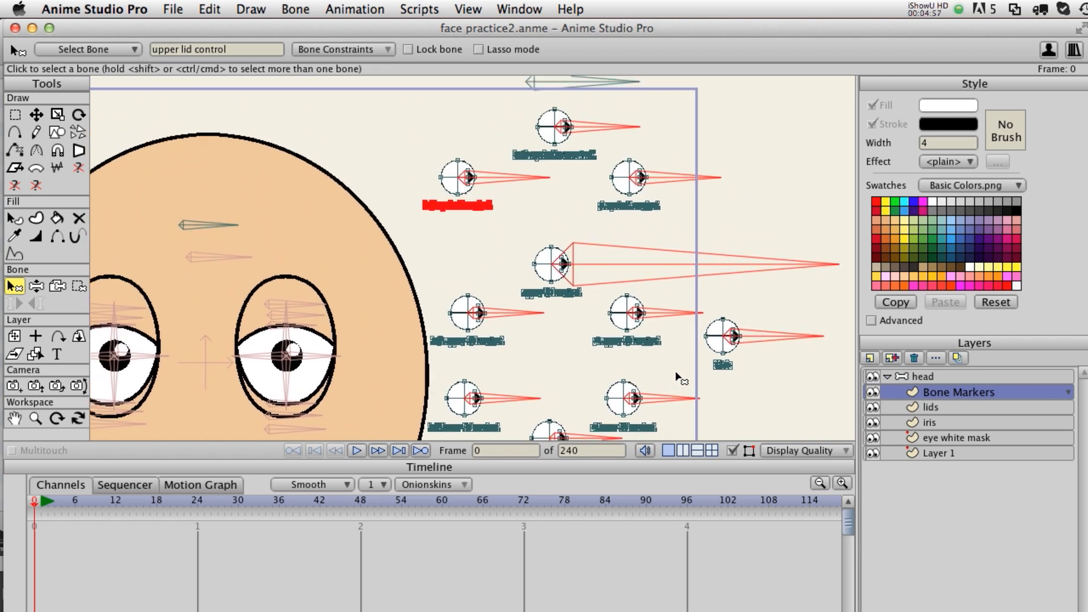
scroll(661, 346, up, 2)
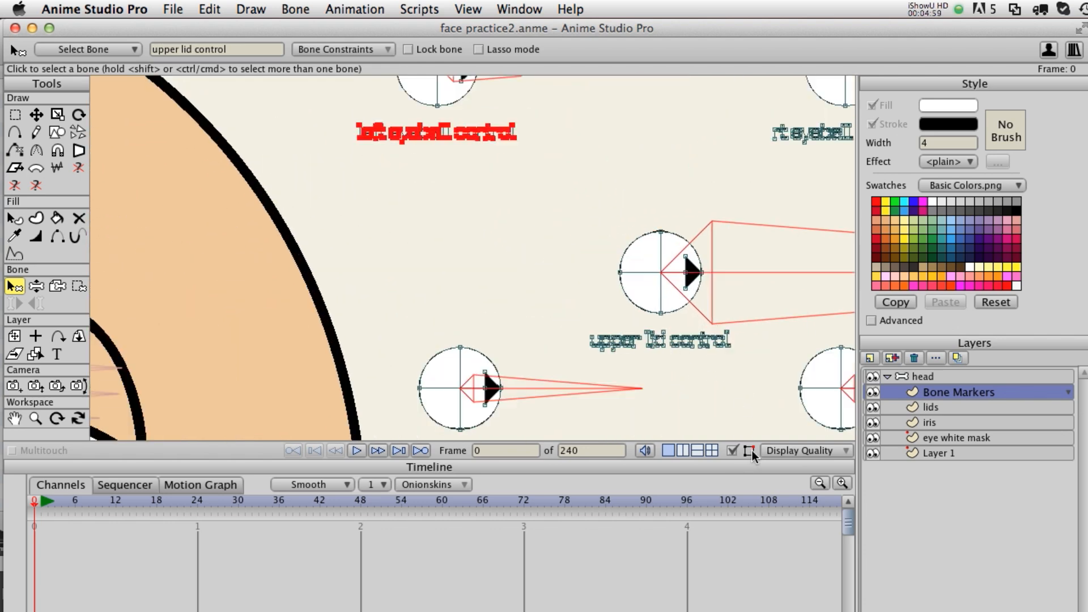
click(732, 449)
drag(715, 463, 710, 533)
drag(719, 240, 531, 429)
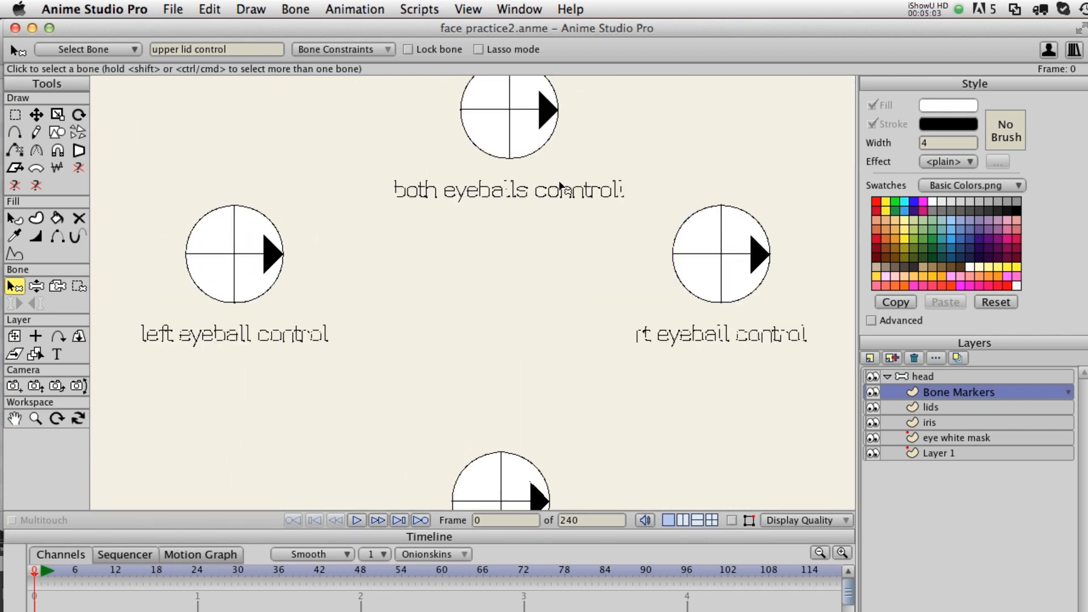
drag(561, 184, 515, 344)
drag(618, 348, 441, 238)
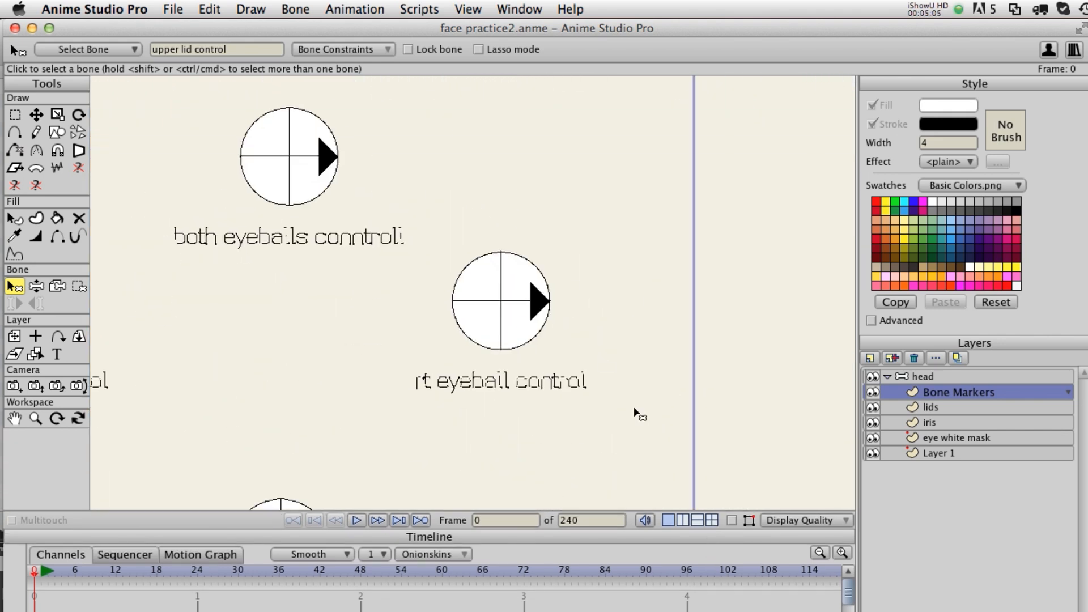
Show the overlays again and compare the eyeball and upper lid control markers with their bones.
click(732, 520)
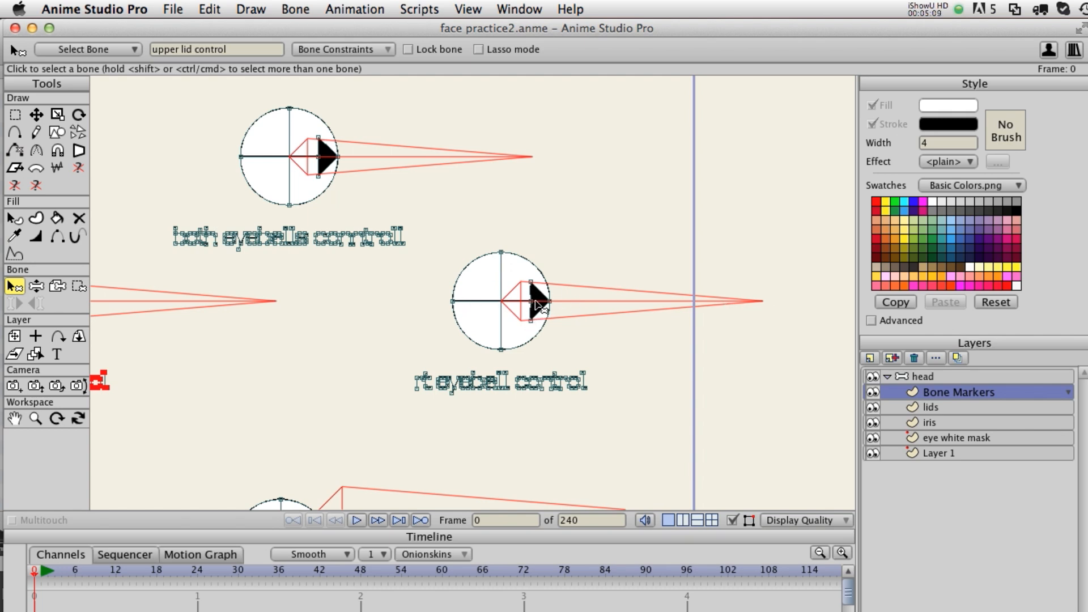
drag(584, 376, 714, 206)
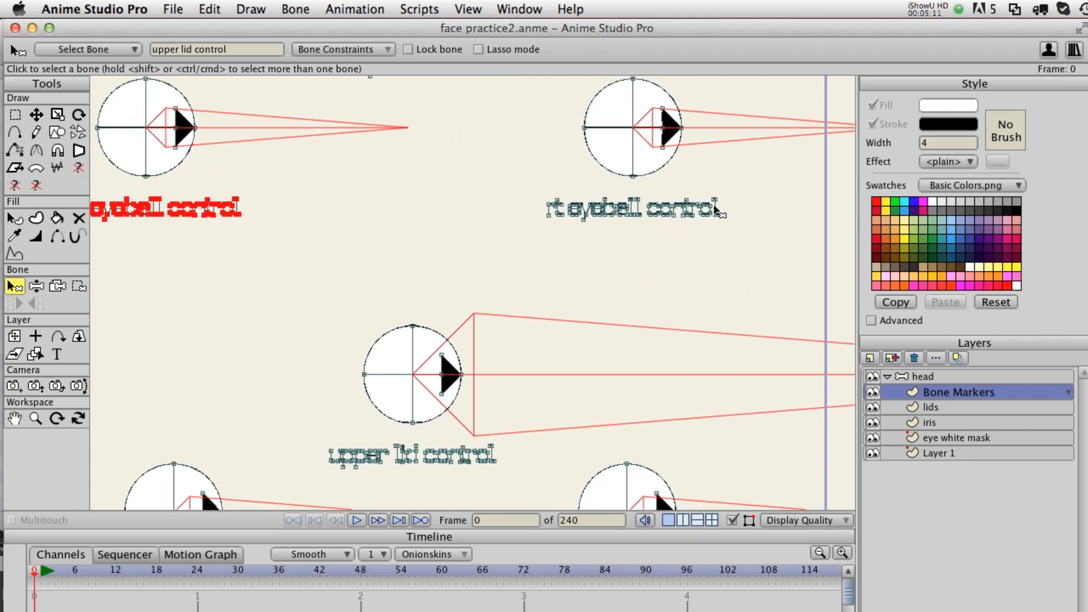
drag(543, 410, 583, 299)
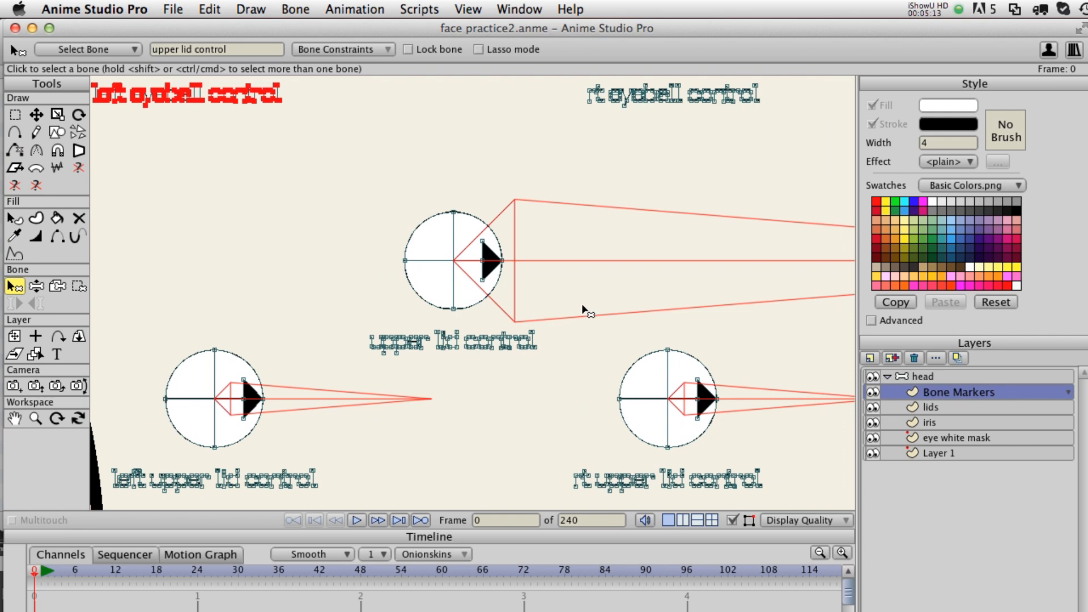
scroll(584, 309, down, 3)
scroll(586, 311, up, 3)
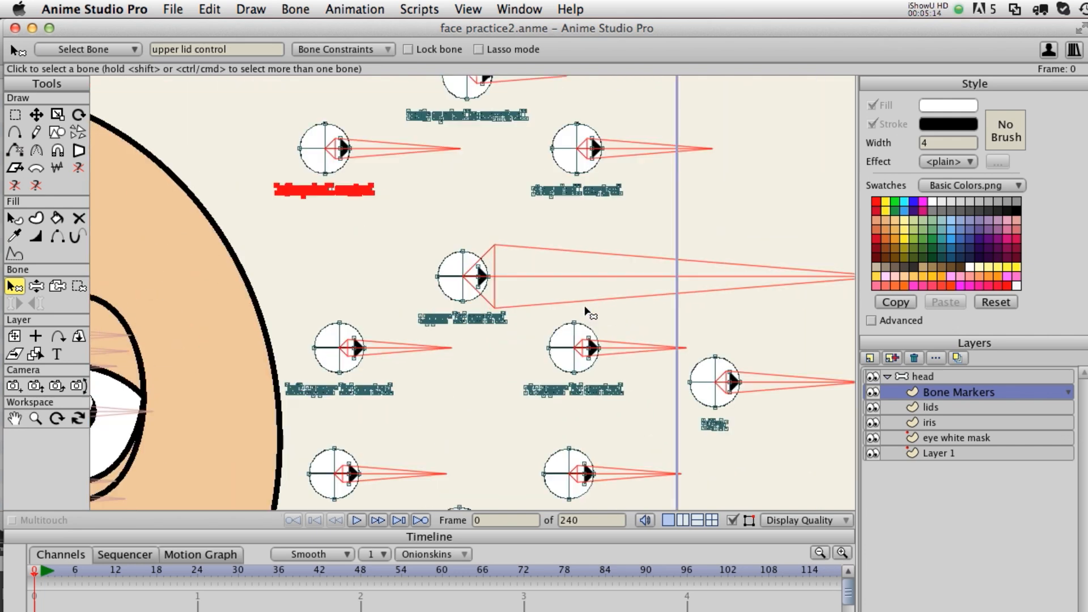
Examine the upper lid and eyeball control labels with the overlays hidden, and restore the overlays.
click(733, 520)
drag(567, 347, 634, 314)
scroll(636, 315, up, 3)
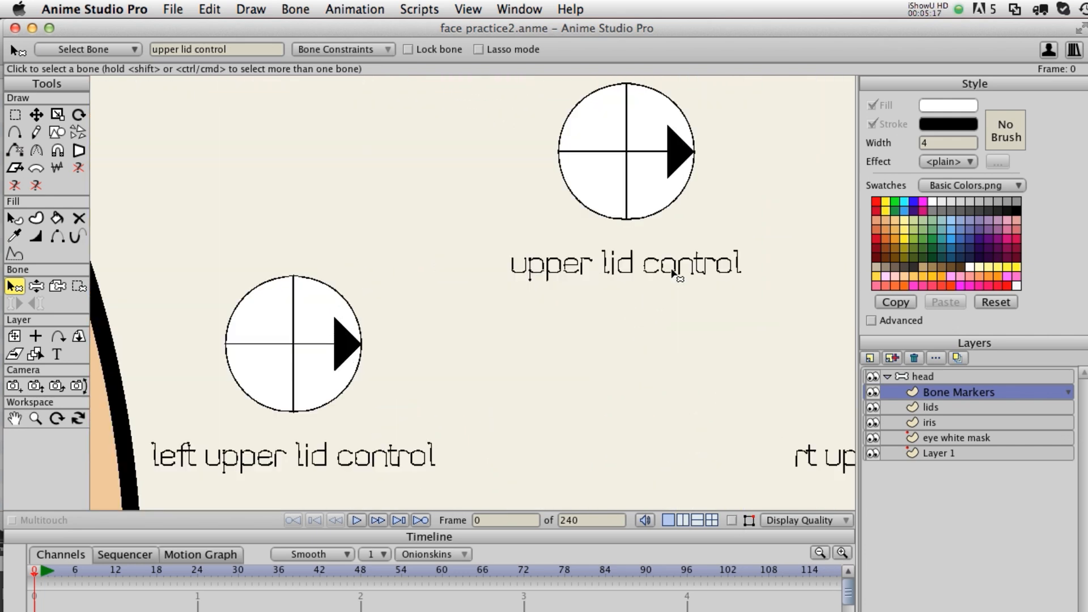
drag(541, 405, 292, 272)
drag(612, 351, 376, 424)
drag(446, 290, 686, 498)
drag(605, 170, 670, 395)
click(729, 520)
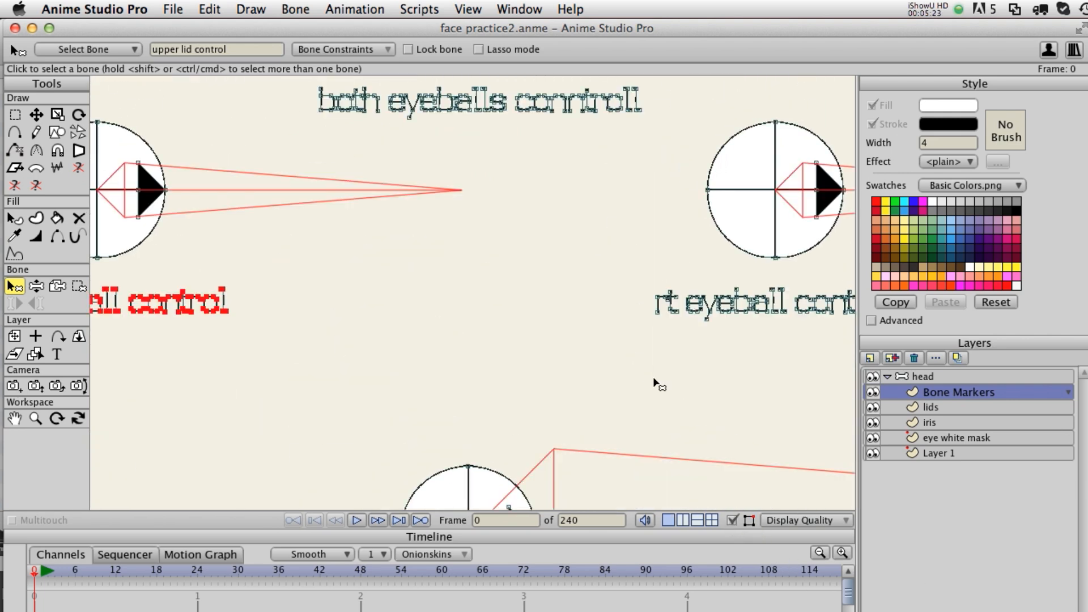
scroll(654, 380, down, 10)
scroll(654, 380, up, 6)
scroll(658, 387, up, 5)
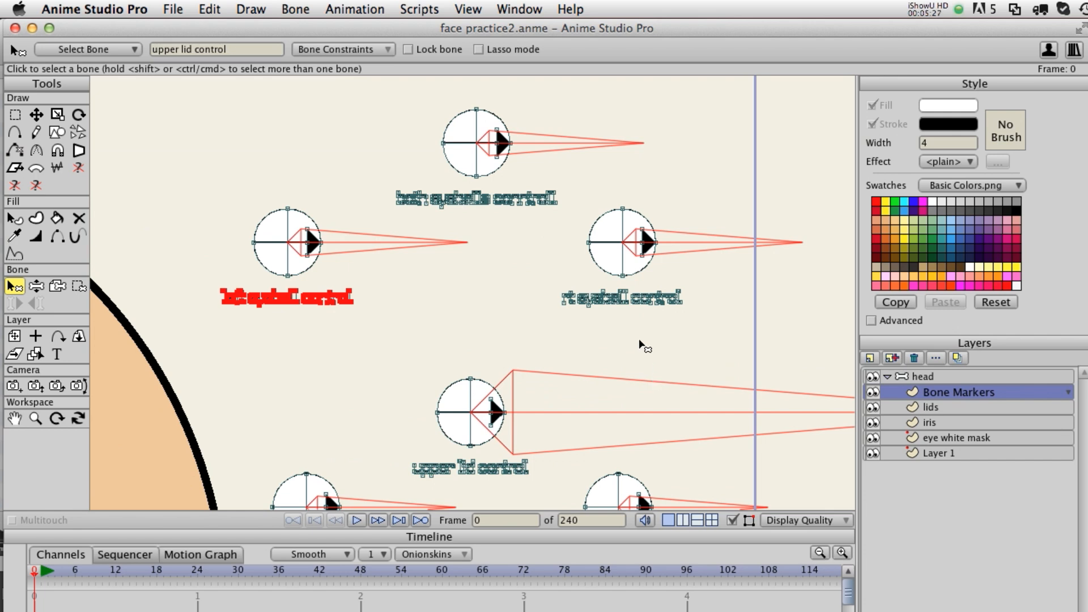
Remove all the generated markers and regenerate them with Create Bone Shape enabled and Fixed Size Markers disabled.
key(super+a)
key(t)
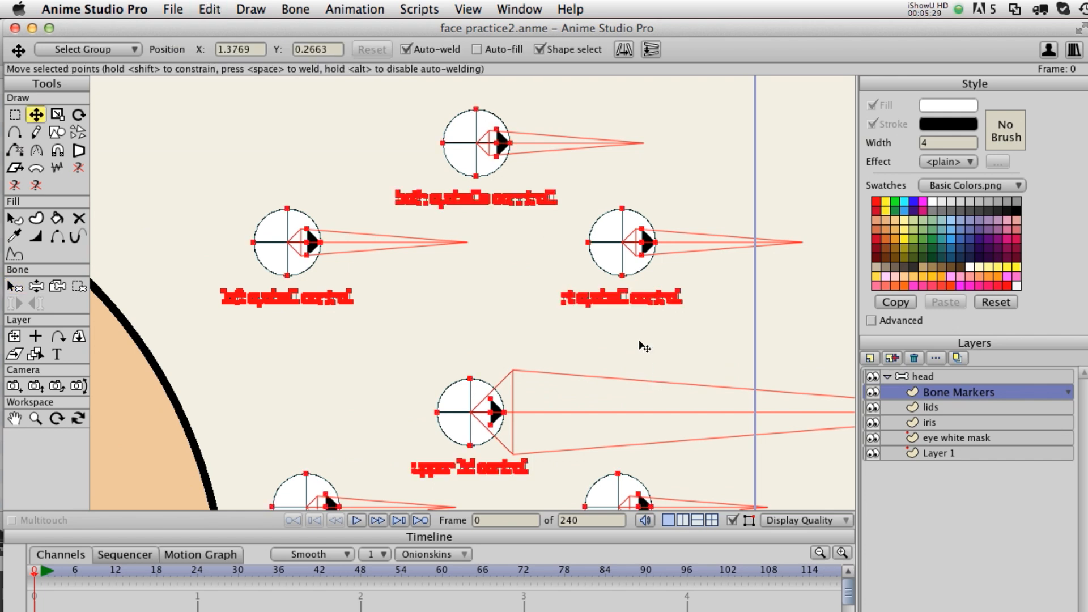
key(g)
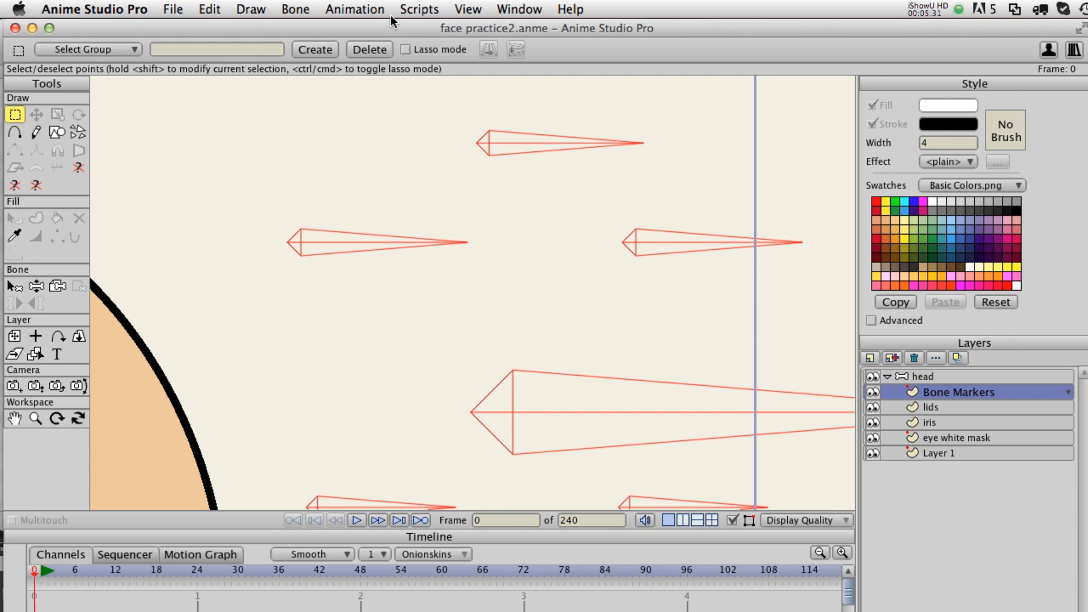
click(412, 9)
mouse_move(428, 79)
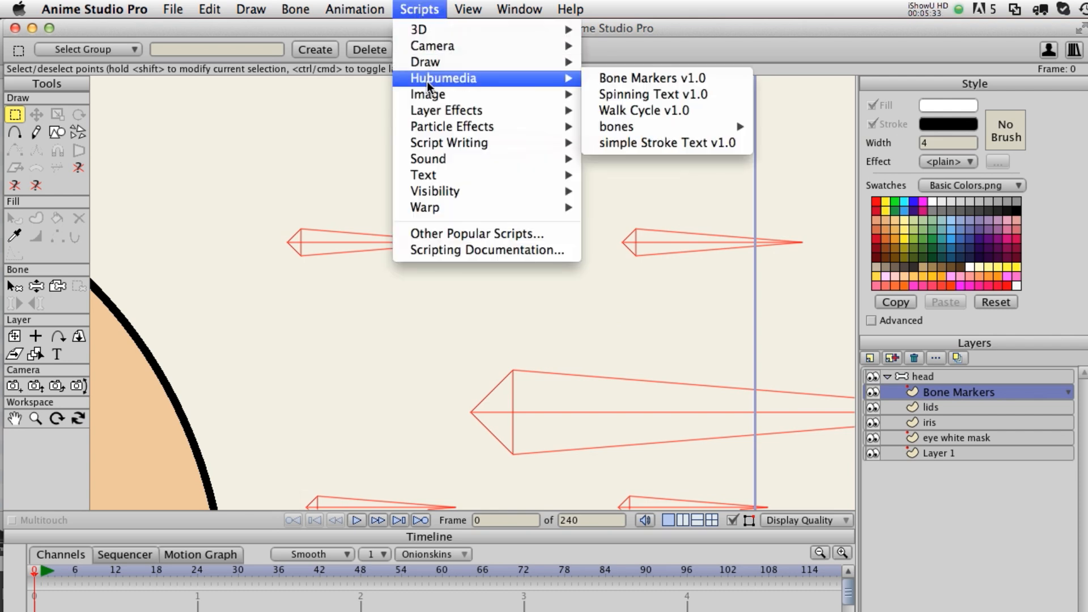
click(618, 78)
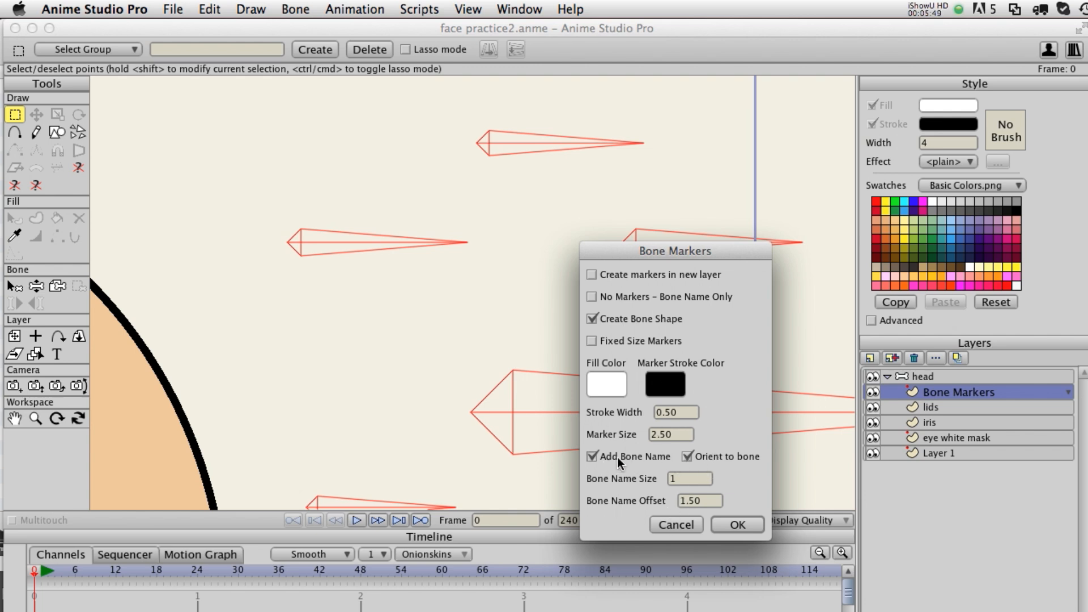
click(738, 524)
scroll(501, 362, up, 3)
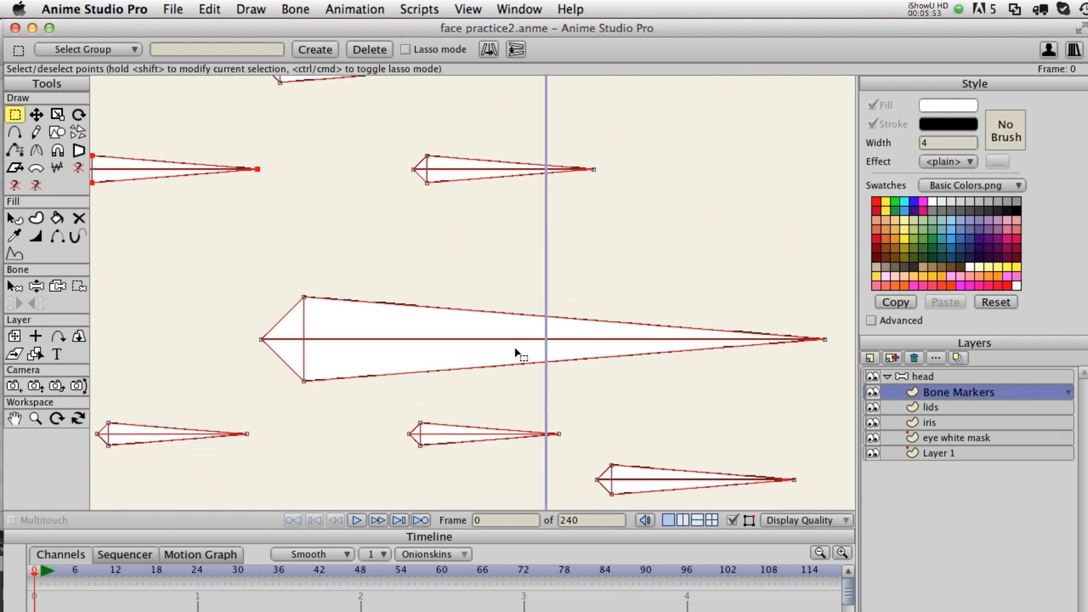
Hide the overlays to examine the bone-shaped markers beside the face, and show the overlays again.
scroll(518, 354, down, 3)
click(730, 518)
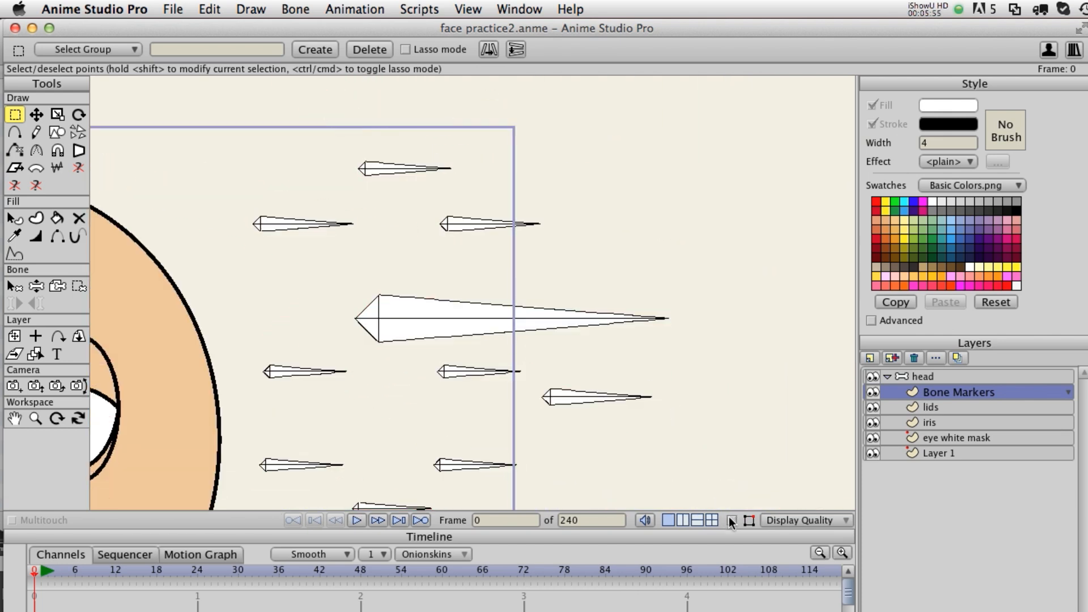
drag(528, 388, 612, 313)
drag(572, 205, 570, 313)
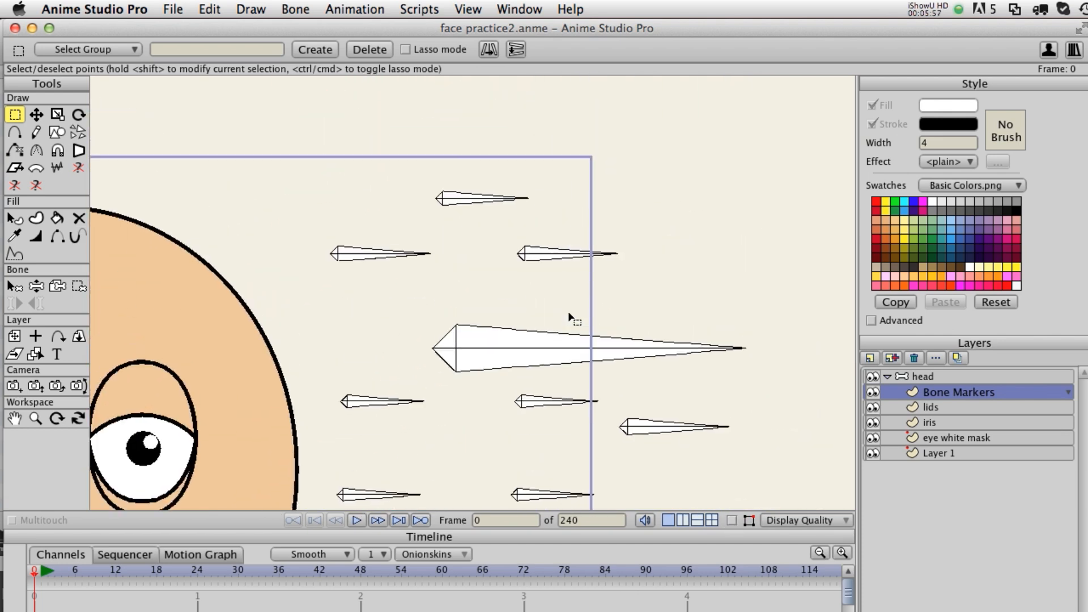
scroll(535, 406, down, 5)
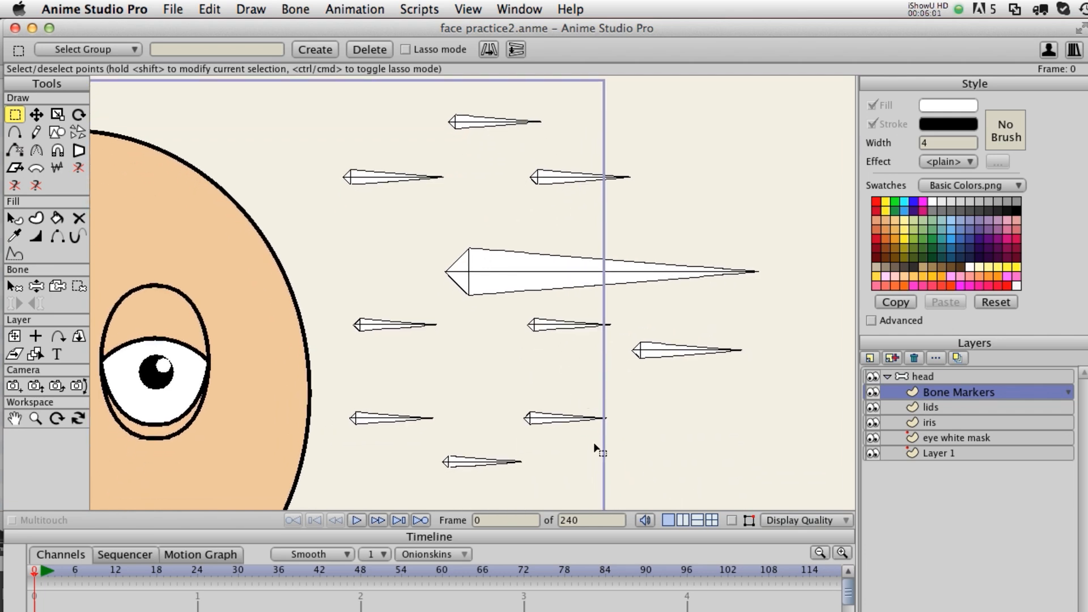
scroll(728, 422, down, 4)
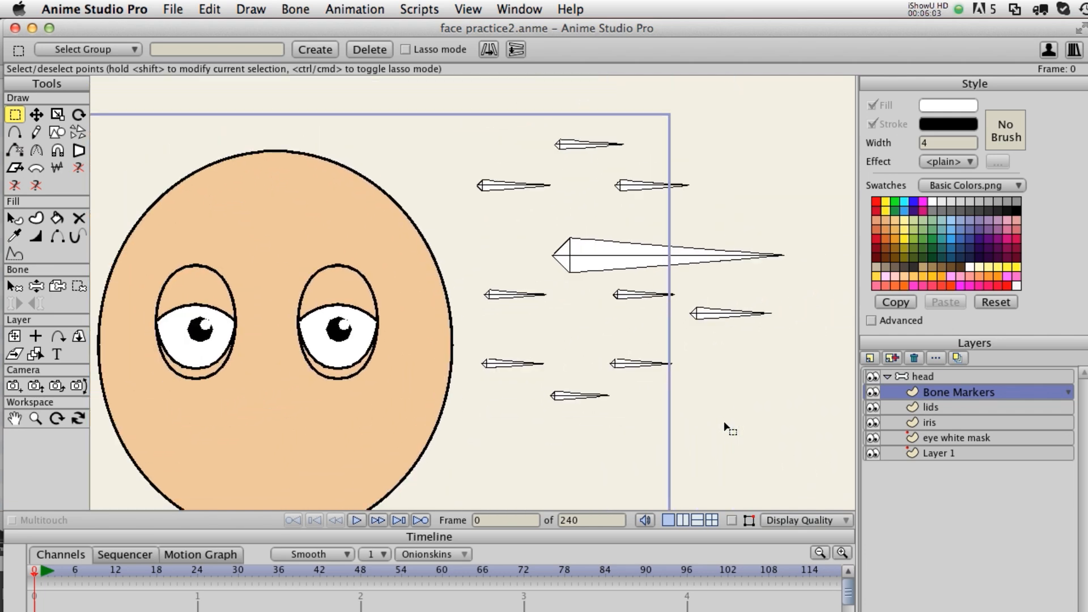
scroll(727, 425, up, 5)
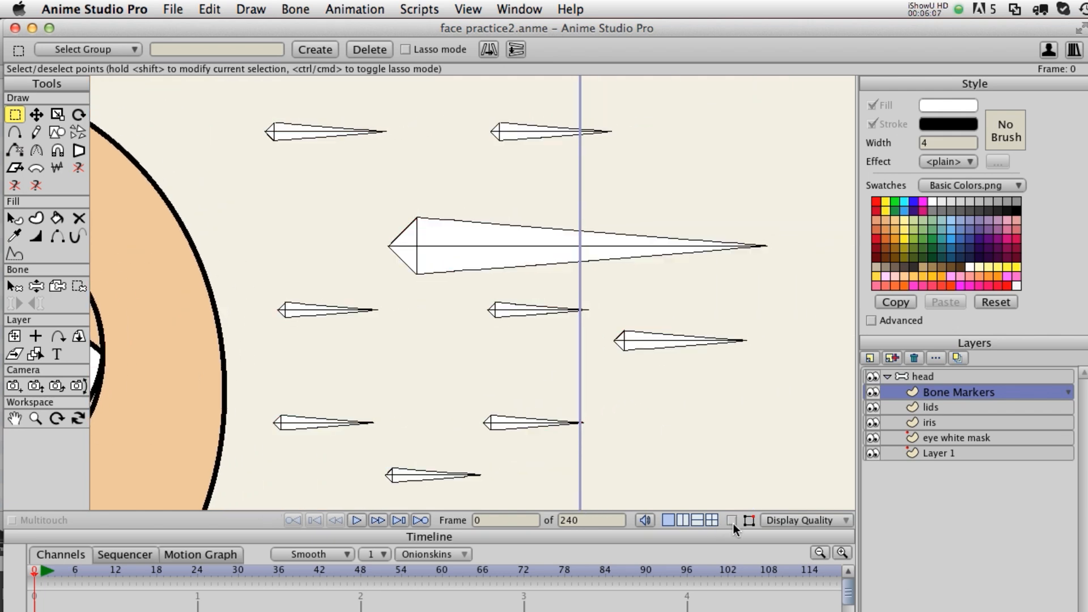
click(732, 521)
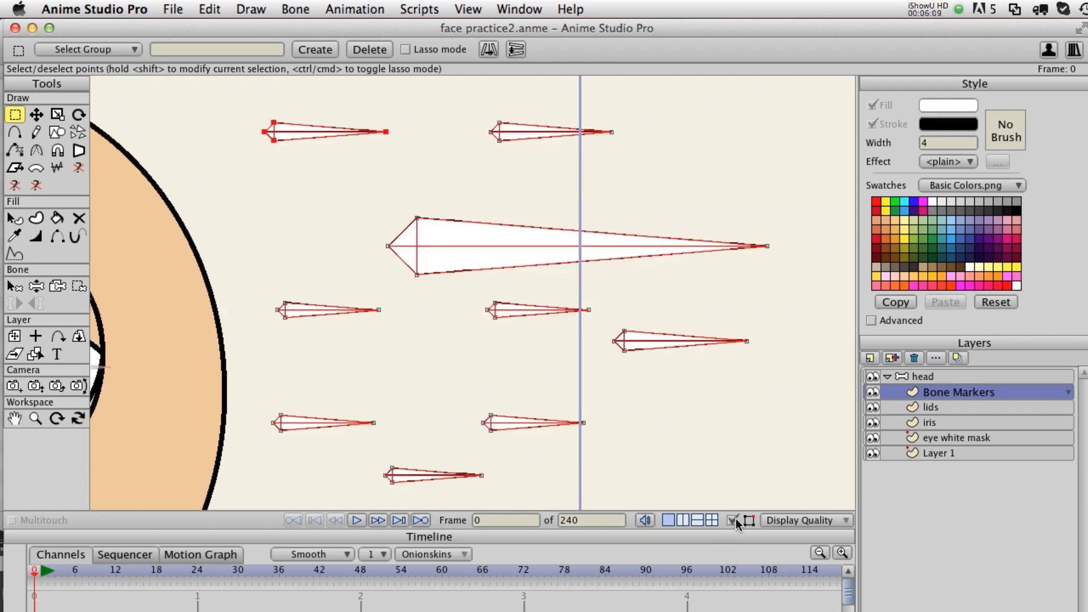
Run the Bone Markers script and set the marker fill colour to light blue 5FF6FF with an alpha of 95.
click(421, 10)
mouse_move(448, 78)
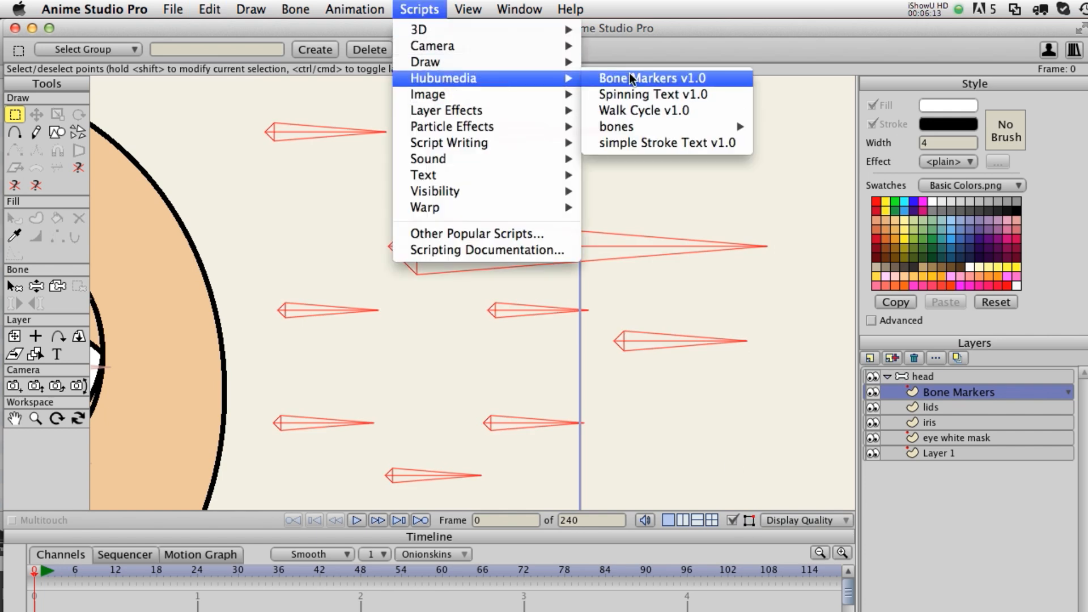
click(624, 78)
click(617, 392)
click(692, 364)
drag(731, 382, 730, 383)
mouse_move(674, 335)
mouse_down()
mouse_move(730, 332)
mouse_move(730, 346)
mouse_up()
mouse_move(756, 412)
mouse_down()
mouse_move(763, 424)
mouse_move(759, 390)
mouse_move(763, 402)
mouse_up()
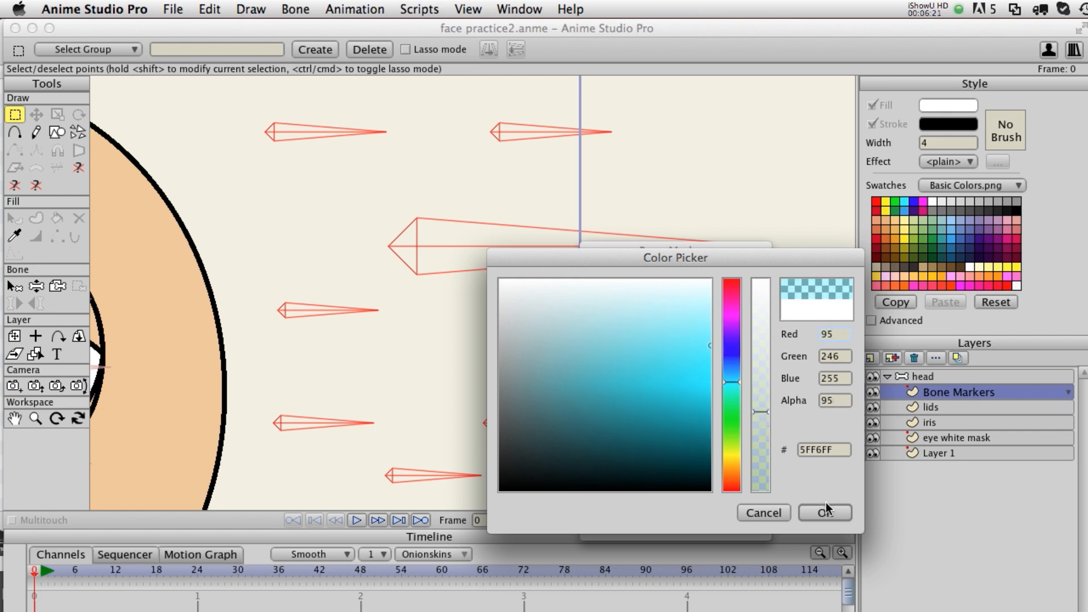
click(825, 512)
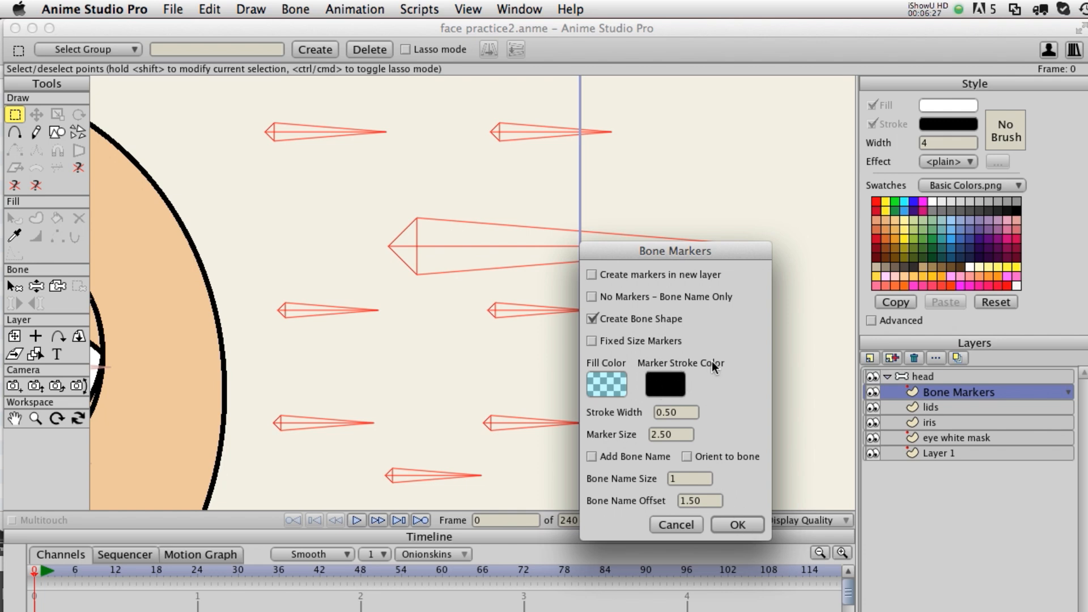
Enable Add Bone Name, set the stroke and text colour to red, and generate the bone-shaped markers.
click(616, 461)
click(661, 391)
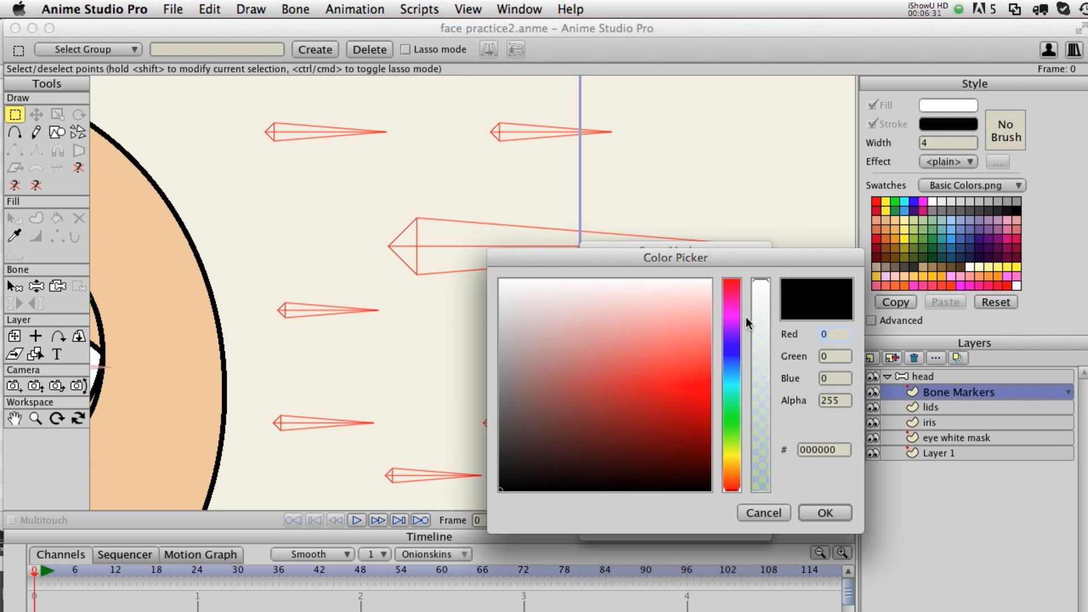
mouse_move(706, 306)
mouse_down()
mouse_move(732, 263)
mouse_move(733, 318)
mouse_move(760, 407)
mouse_move(757, 386)
mouse_up()
click(823, 515)
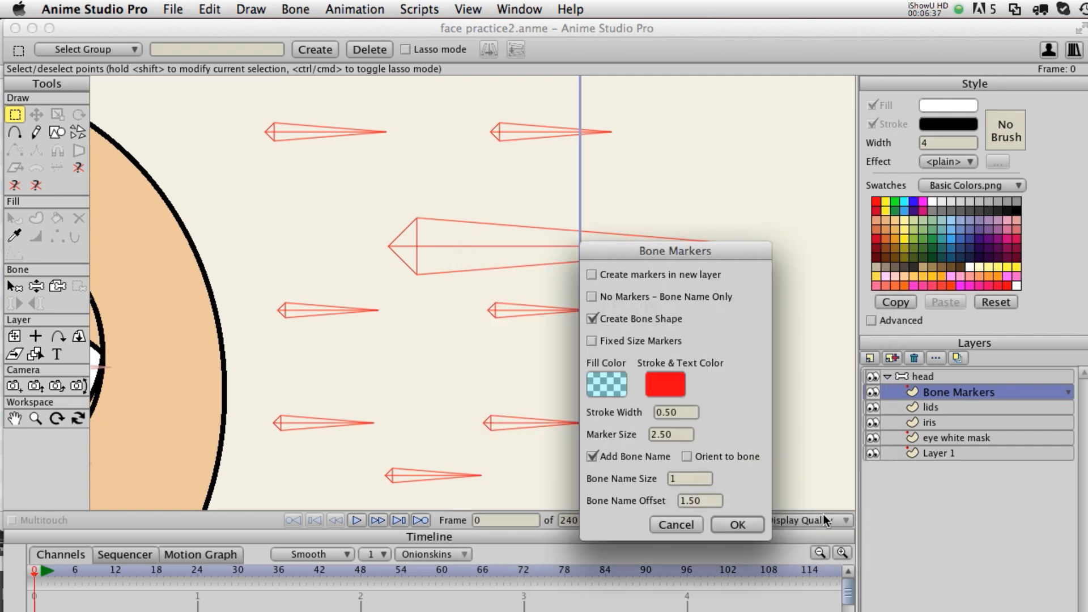
click(738, 525)
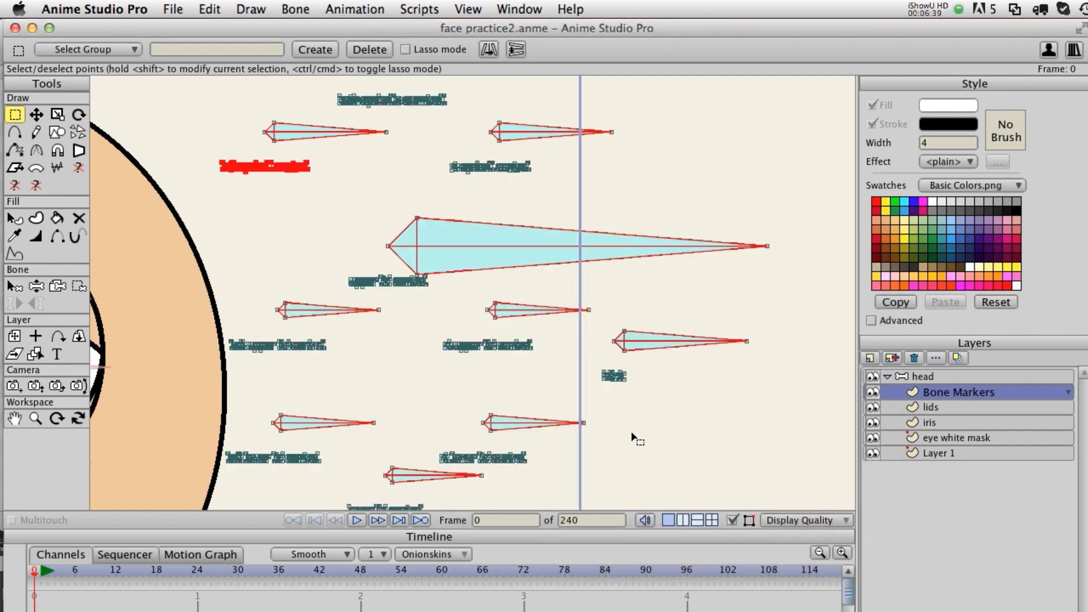
Examine the upper lid control and rt upper lid control labels up close with the overlays hidden, and restore the overlays.
scroll(709, 396, up, 3)
scroll(710, 401, up, 5)
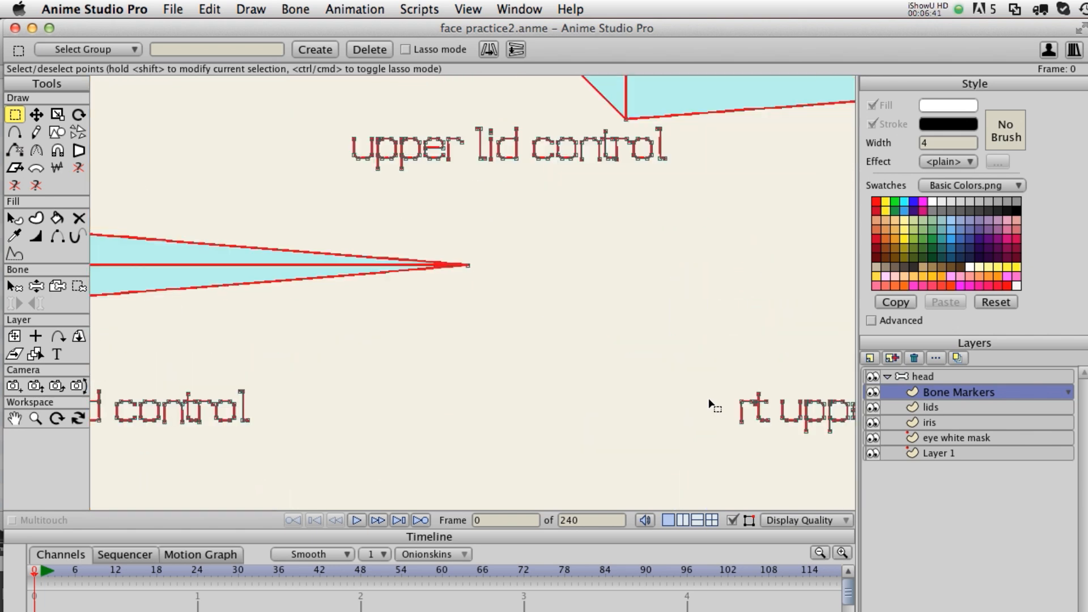
scroll(713, 400, down, 4)
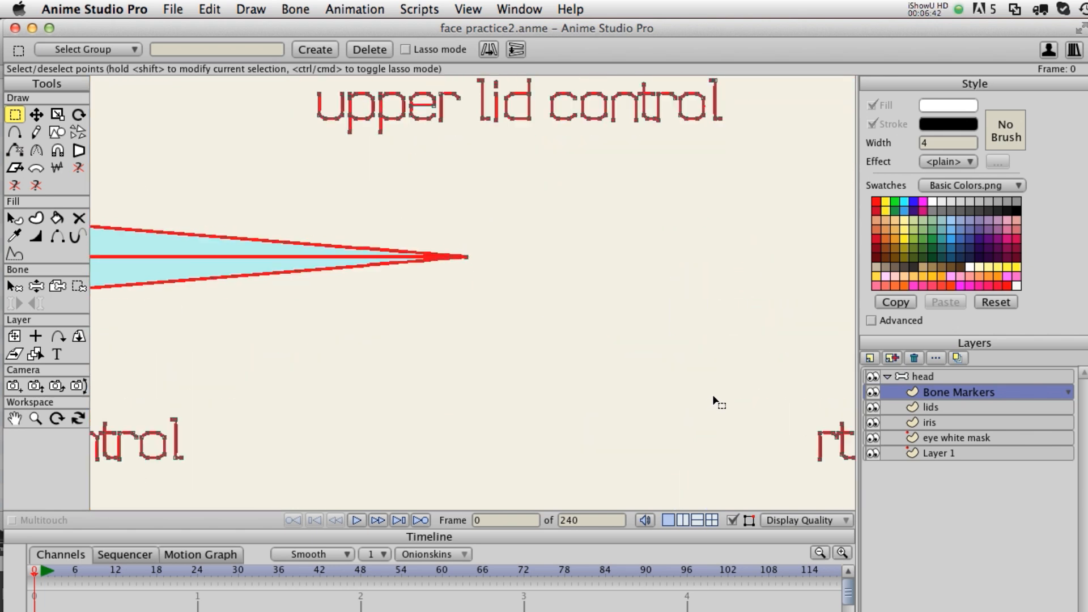
click(735, 519)
scroll(493, 352, right, 5)
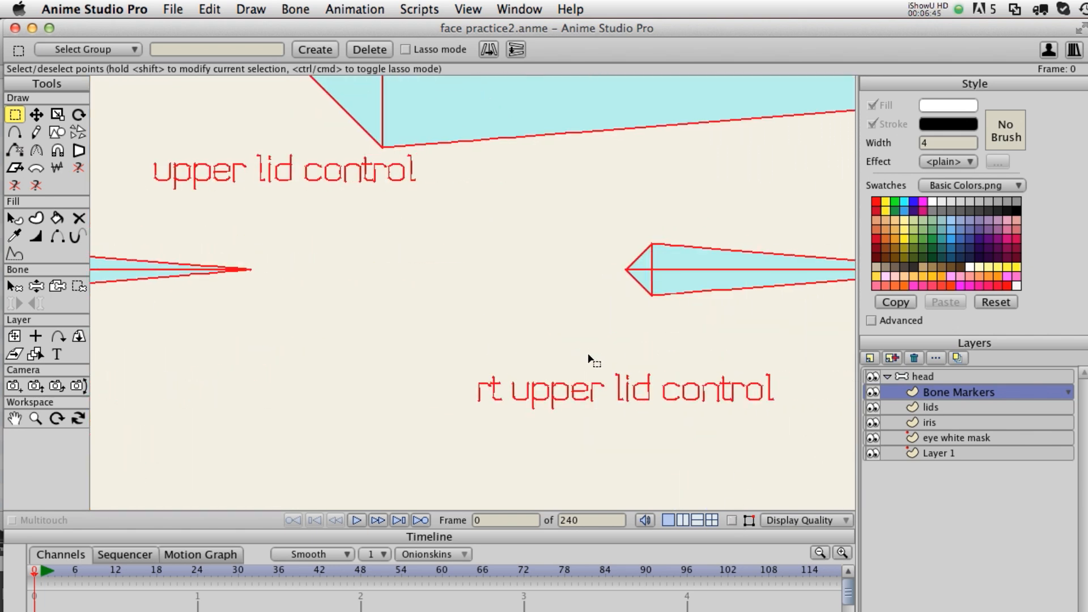
scroll(559, 326, up, 4)
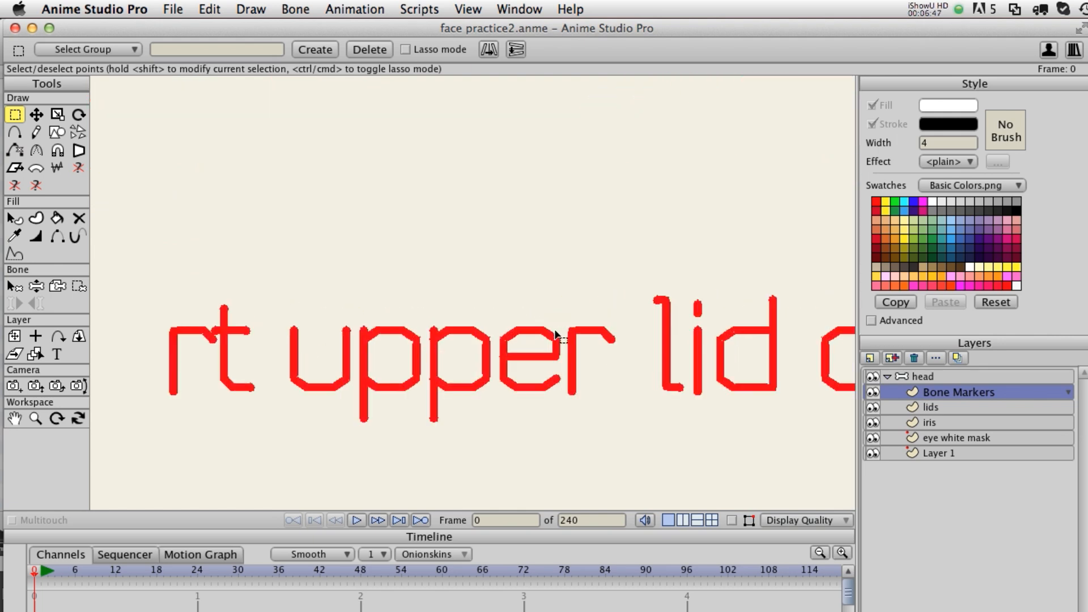
scroll(492, 311, left, 5)
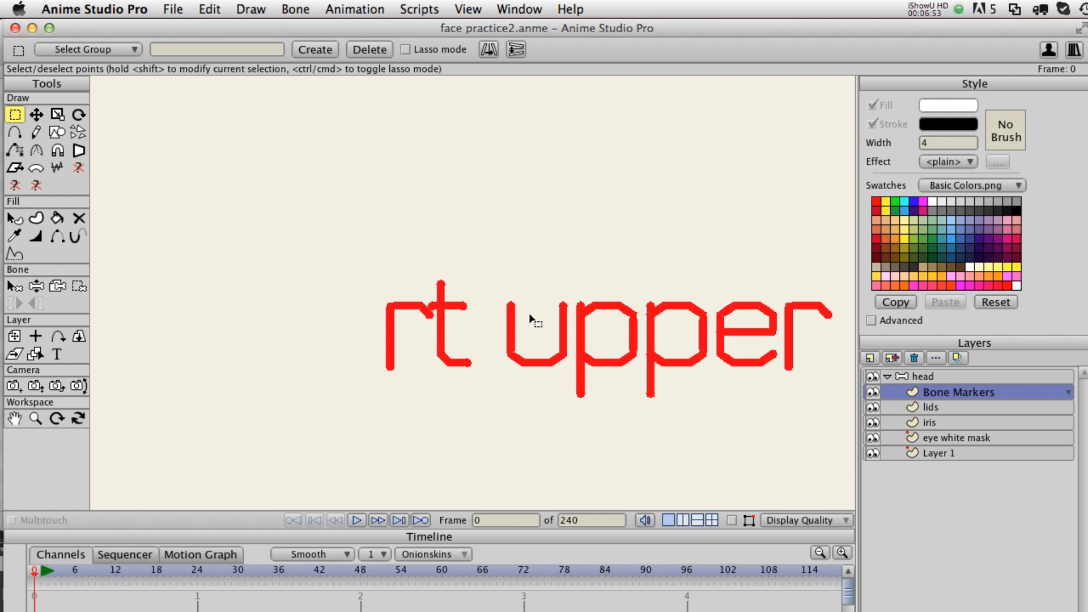
scroll(510, 320, right, 5)
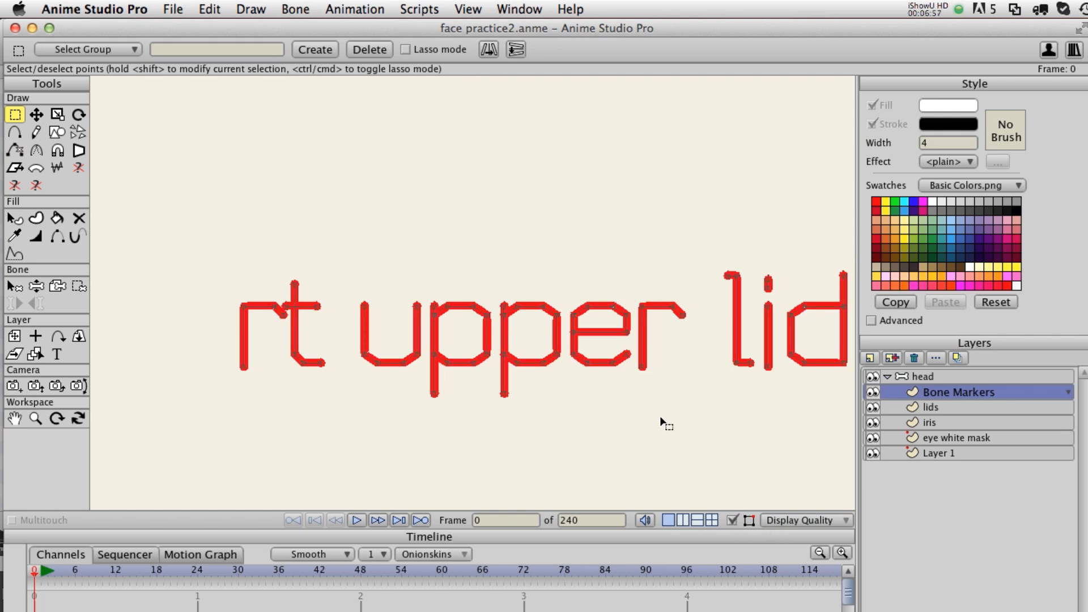
Select the rt upper lid control label's lettering to inspect its stroke shape, and deselect it.
scroll(633, 407, up, 6)
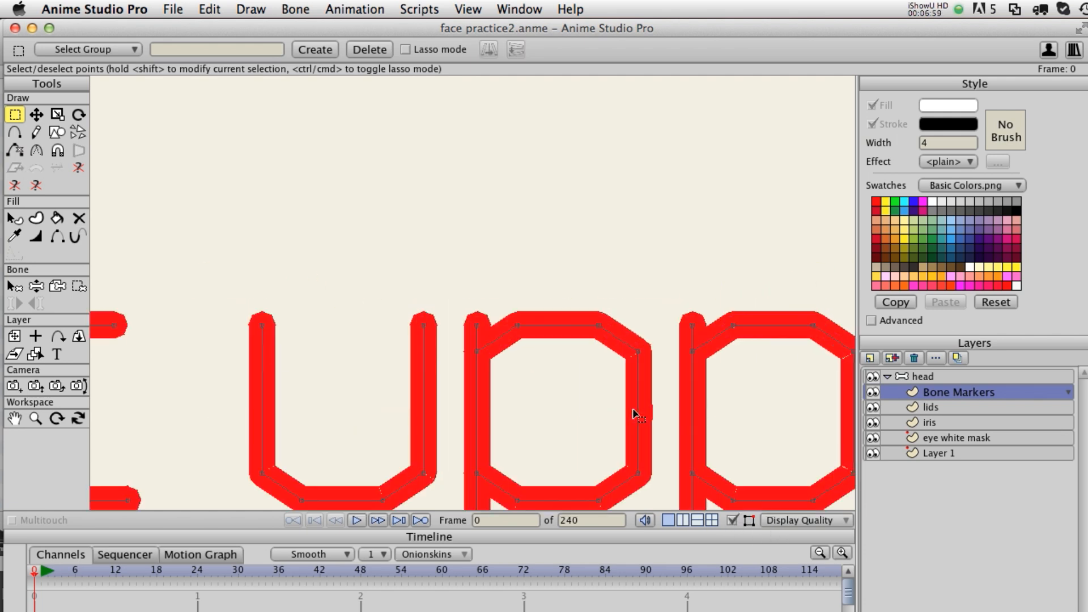
key(q)
click(527, 331)
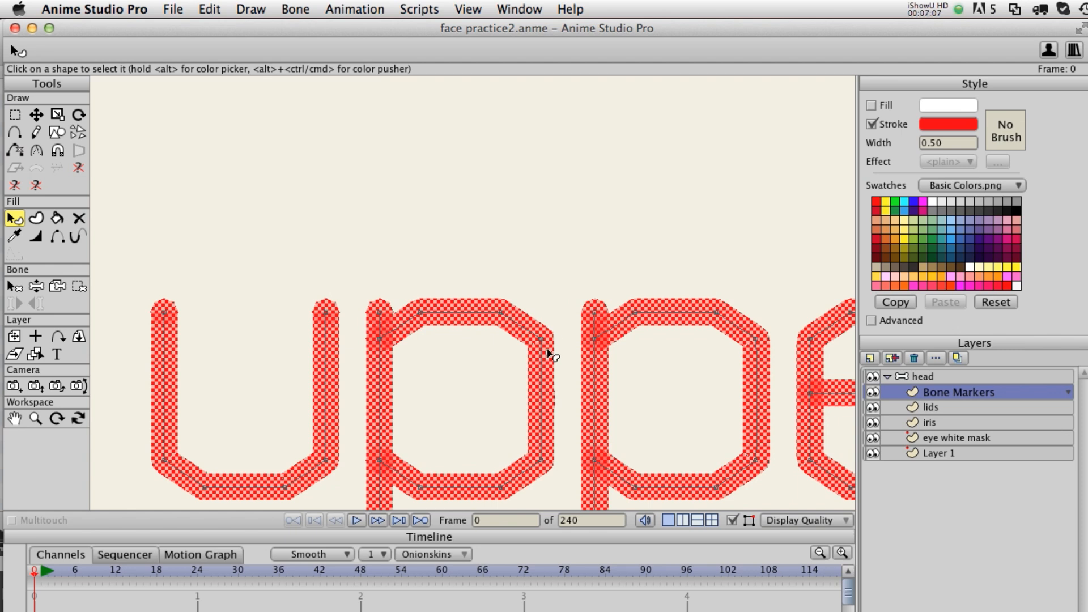
click(466, 397)
drag(458, 379, 504, 303)
scroll(508, 304, left, 10)
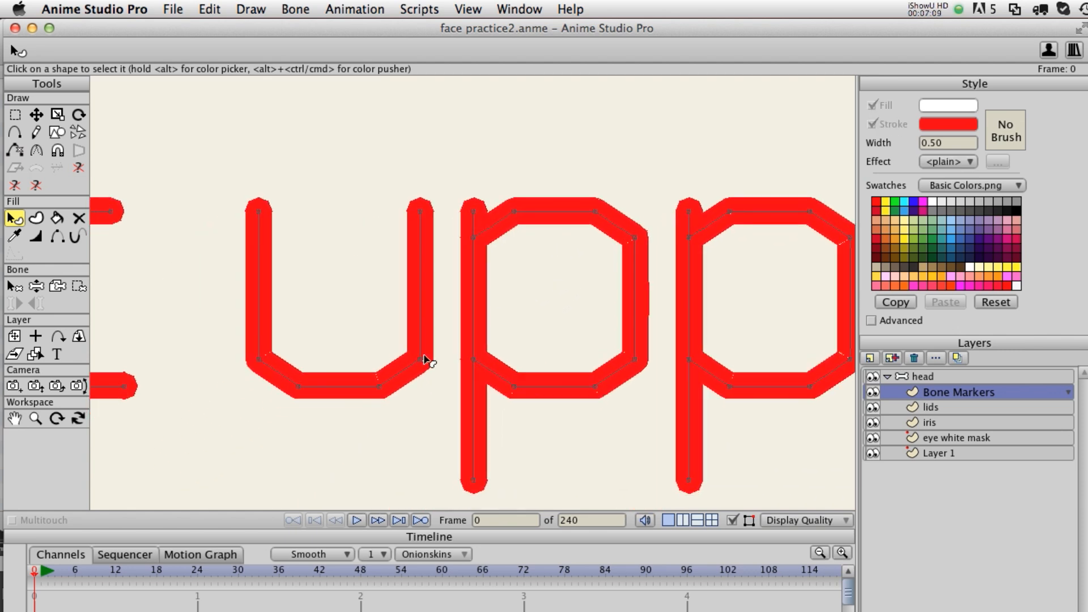
Examine the coloured bone-shaped markers and their name labels across the control bones beside the face.
scroll(657, 410, right, 5)
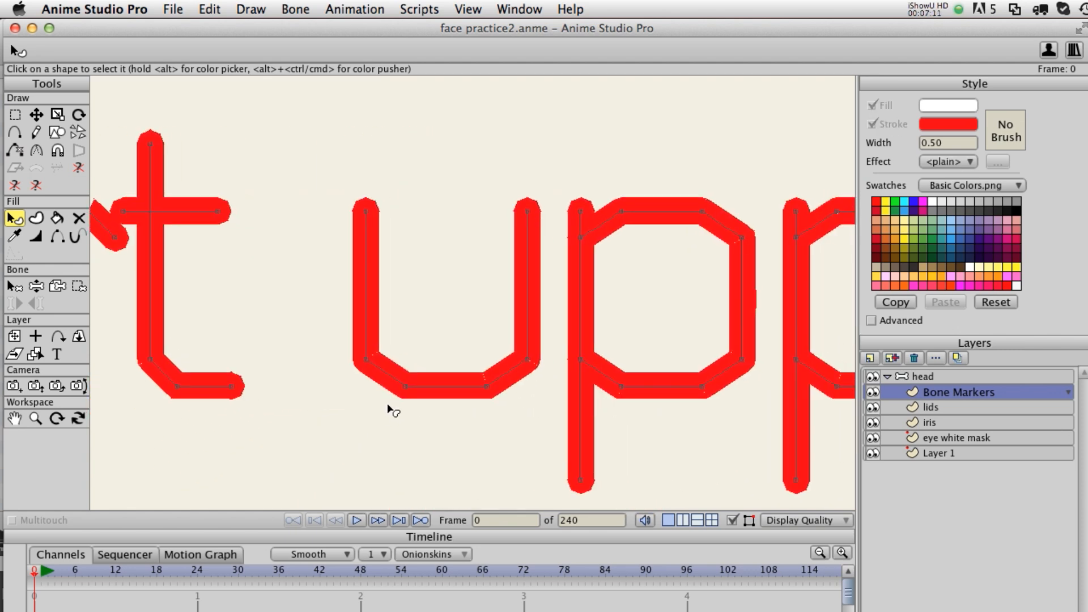
scroll(563, 389, down, 5)
scroll(565, 389, down, 5)
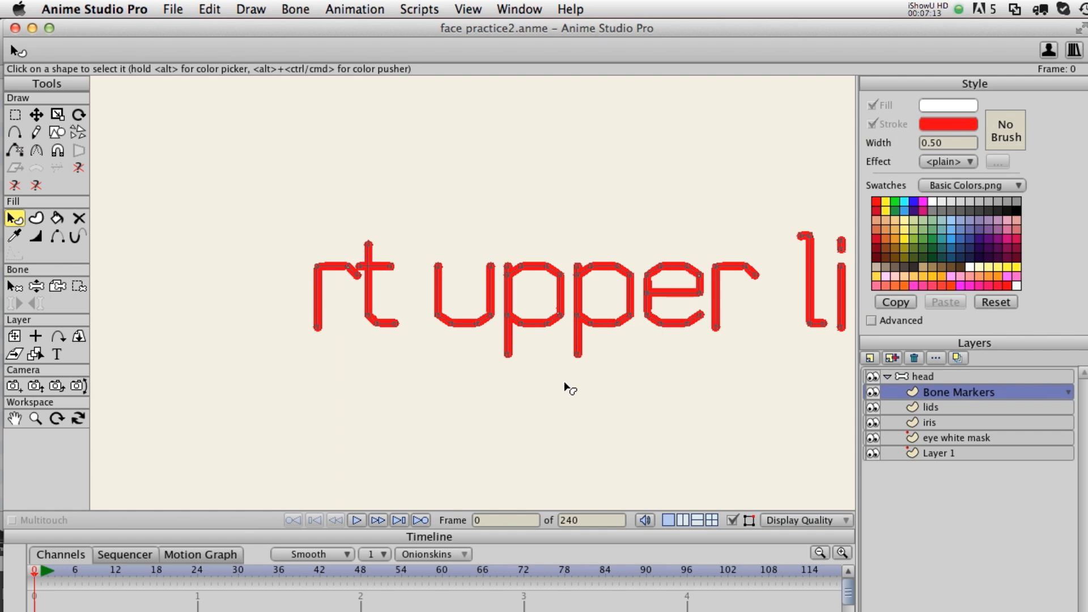
drag(590, 325, 640, 420)
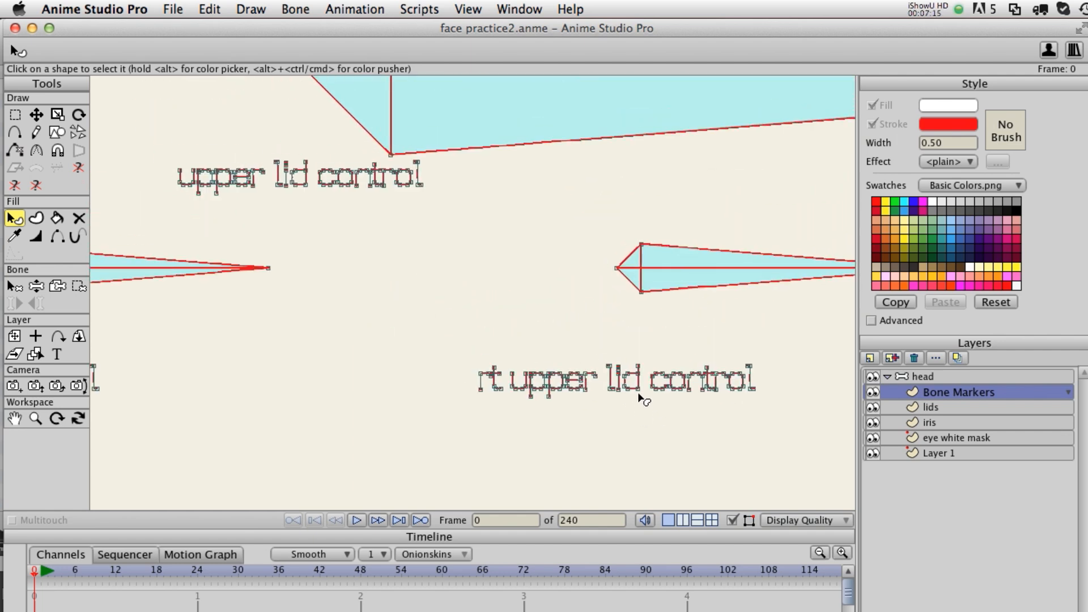
scroll(640, 397, down, 3)
drag(644, 364, 659, 240)
drag(567, 304, 638, 275)
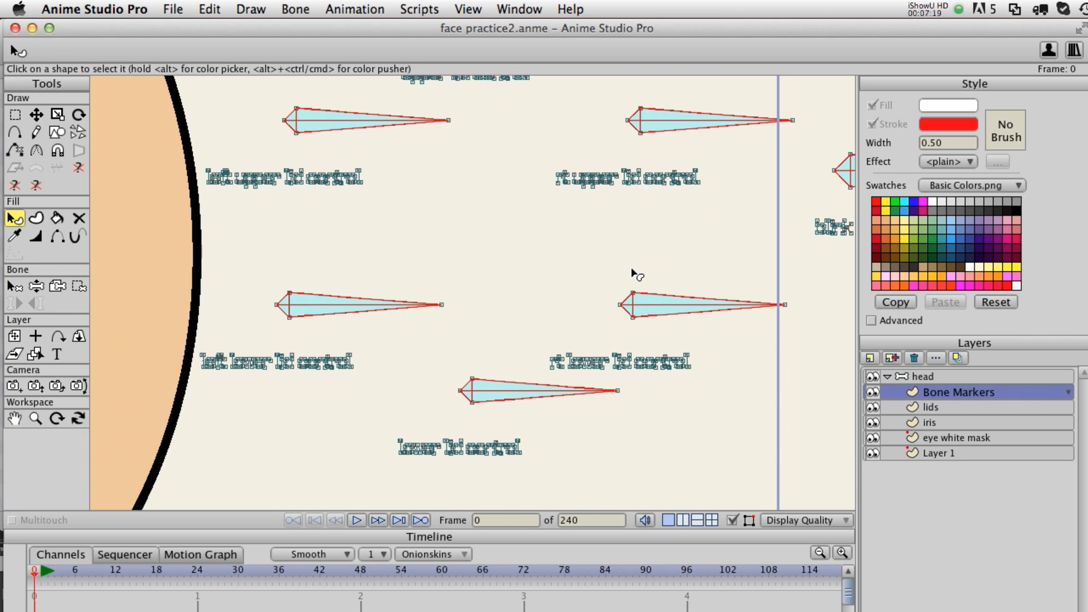
drag(527, 296, 572, 266)
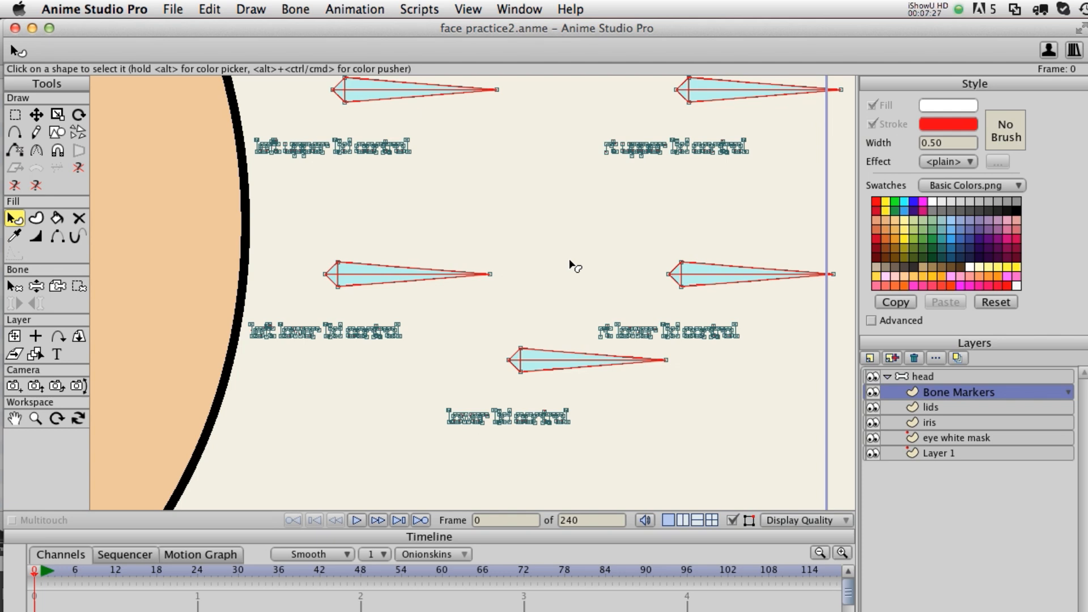
drag(576, 214, 493, 280)
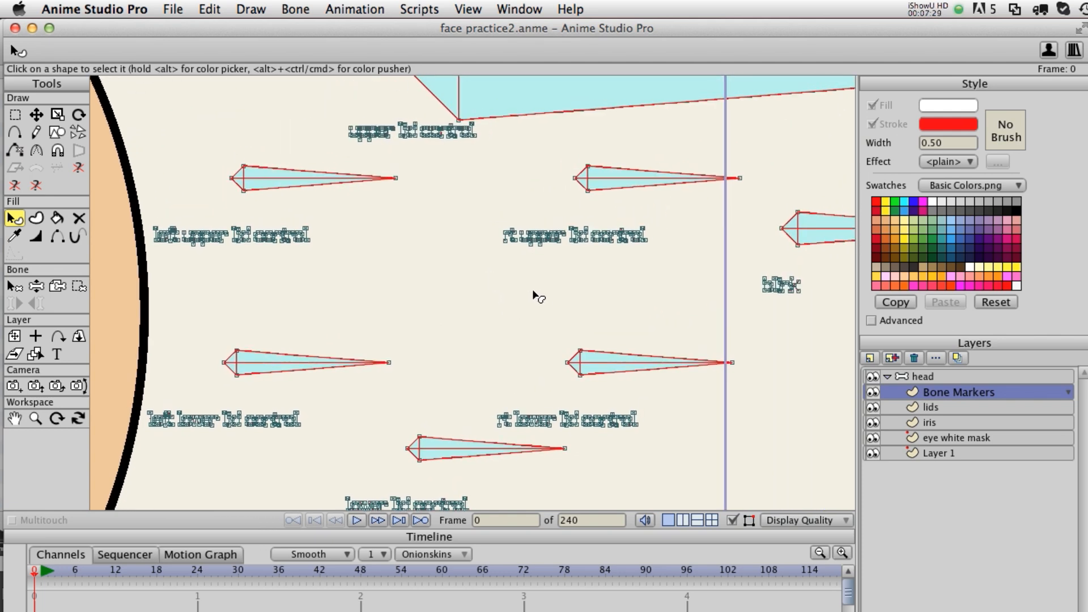
drag(478, 318, 597, 300)
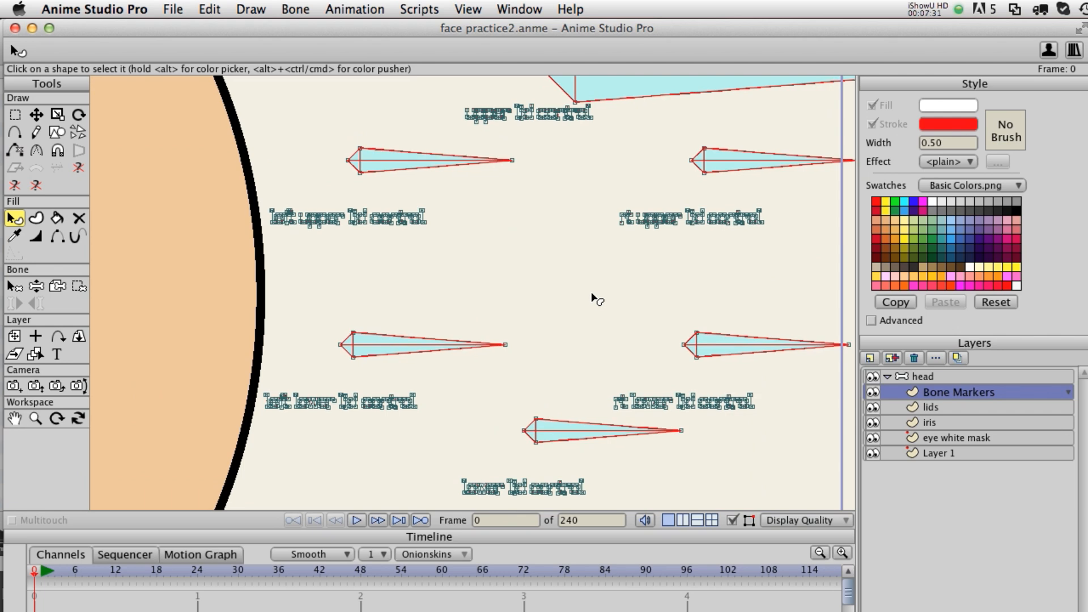
scroll(598, 299, down, 5)
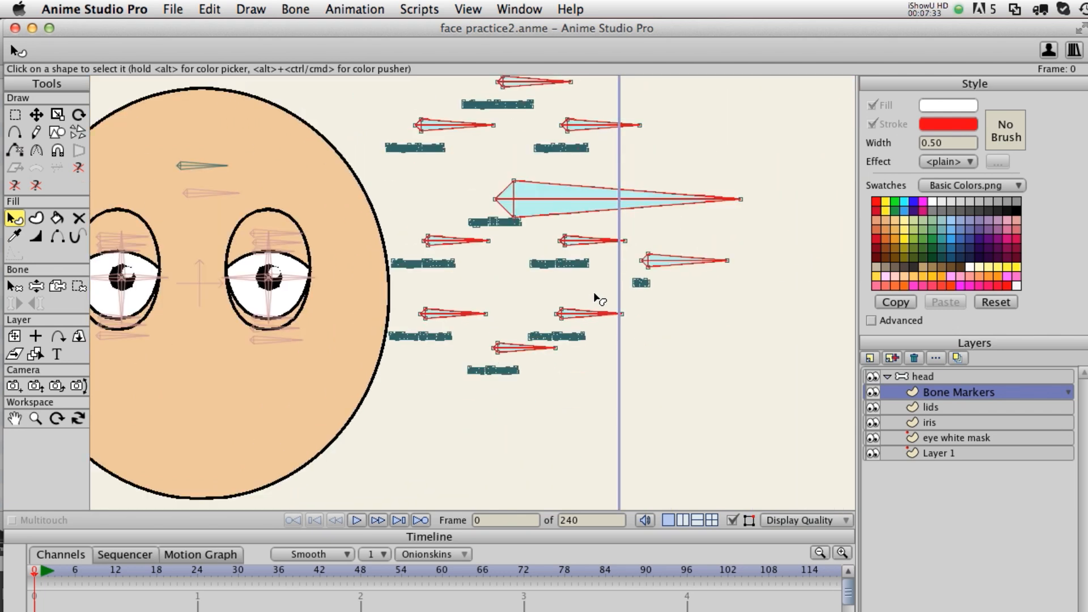
mouse_move(588, 293)
mouse_down()
mouse_move(556, 370)
mouse_move(614, 335)
mouse_move(643, 332)
mouse_move(360, 325)
mouse_up()
scroll(607, 316, up, 4)
scroll(643, 333, up, 4)
scroll(643, 332, down, 6)
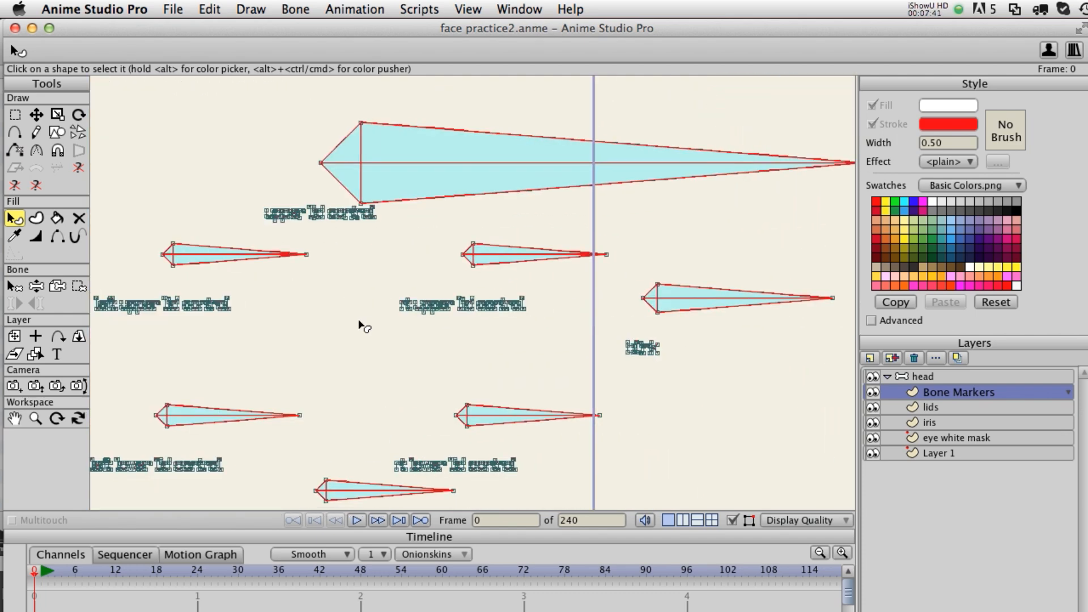
Remove all the generated markers and name labels from the Bone Markers layer.
scroll(476, 323, down, 3)
scroll(477, 323, down, 1)
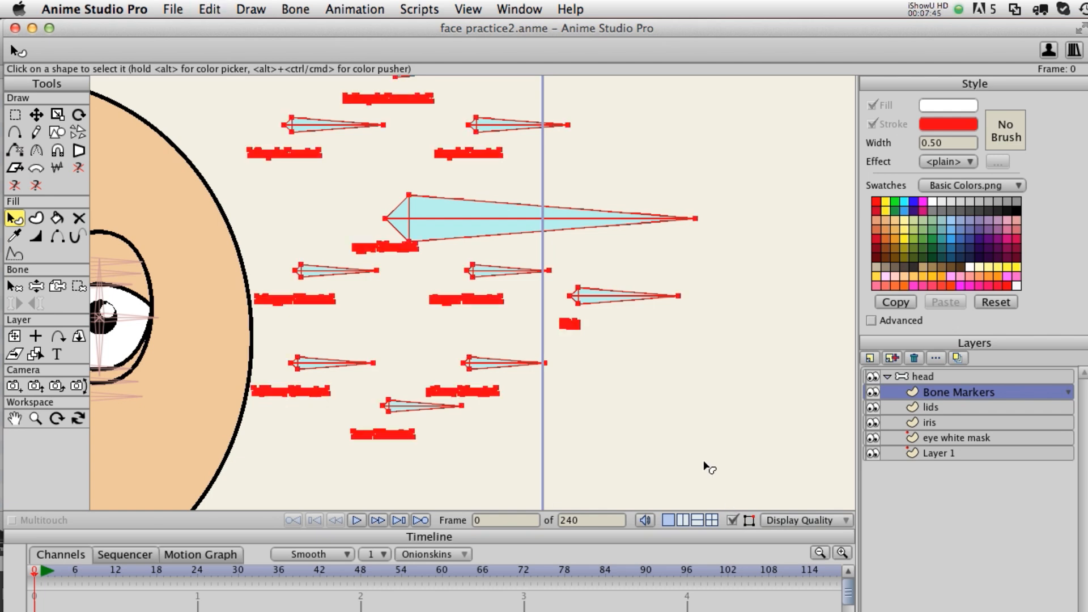
key(g)
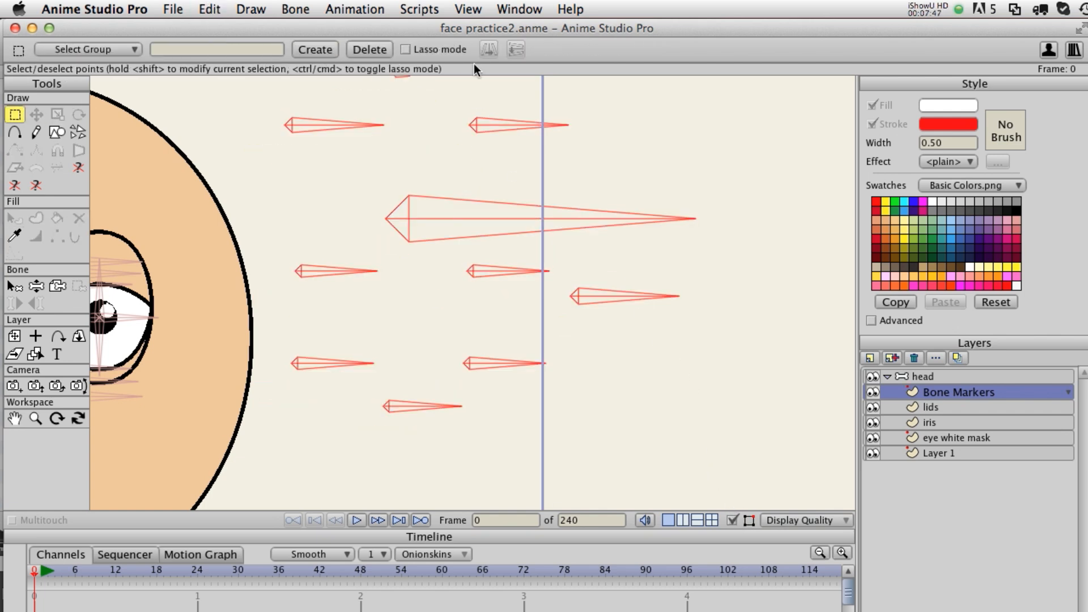
click(419, 9)
mouse_move(432, 60)
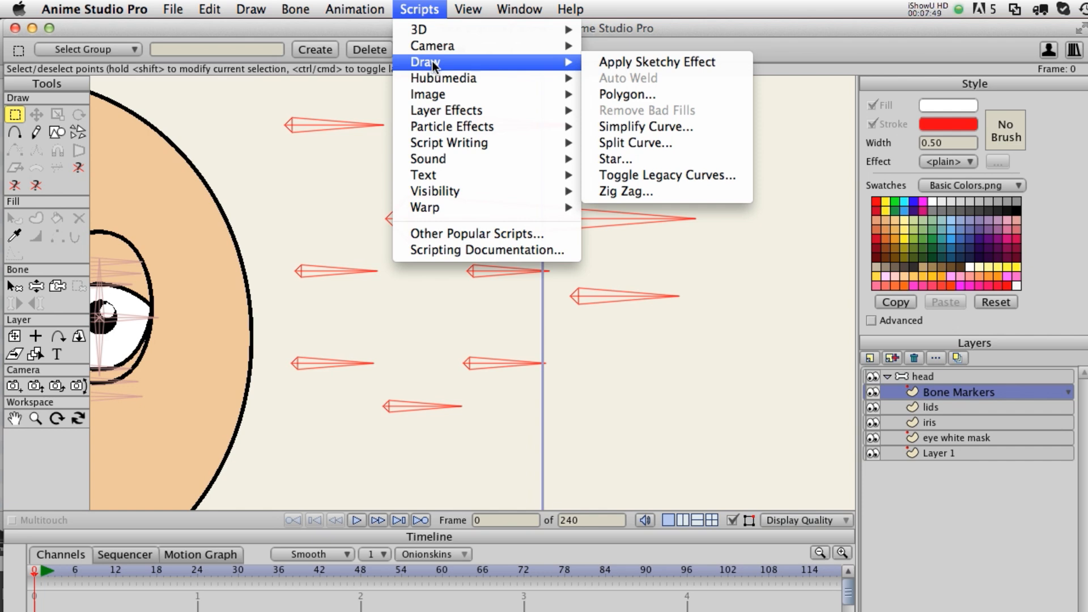
click(622, 272)
Hide the lids, iris, eye white mask and Layer 1 layers so only the bones remain in view.
key(b)
click(656, 338)
drag(648, 336, 647, 382)
click(874, 408)
click(873, 423)
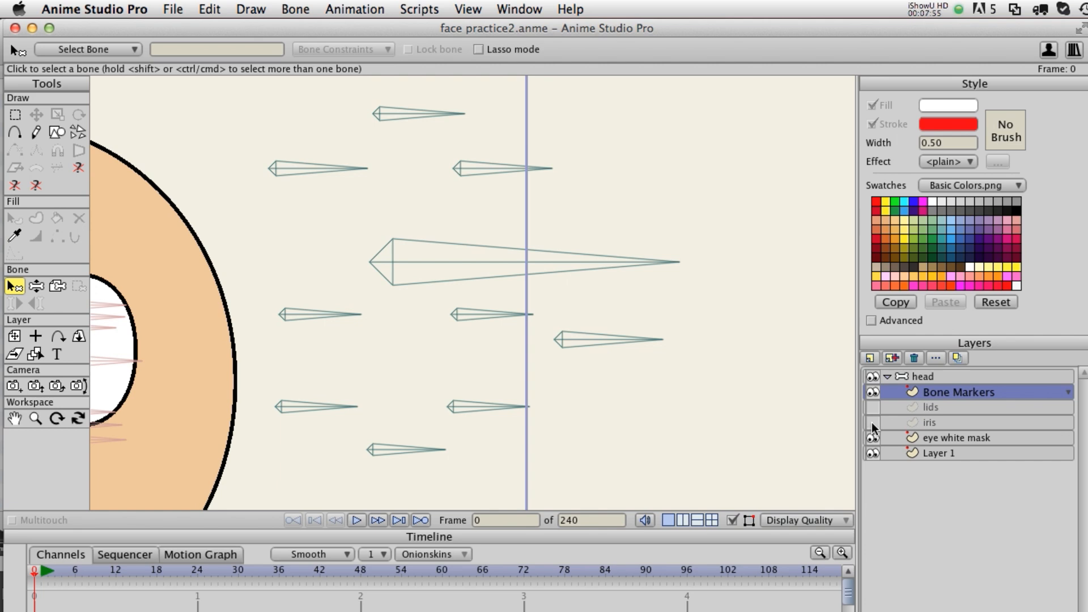
click(874, 438)
click(874, 454)
drag(585, 382, 660, 398)
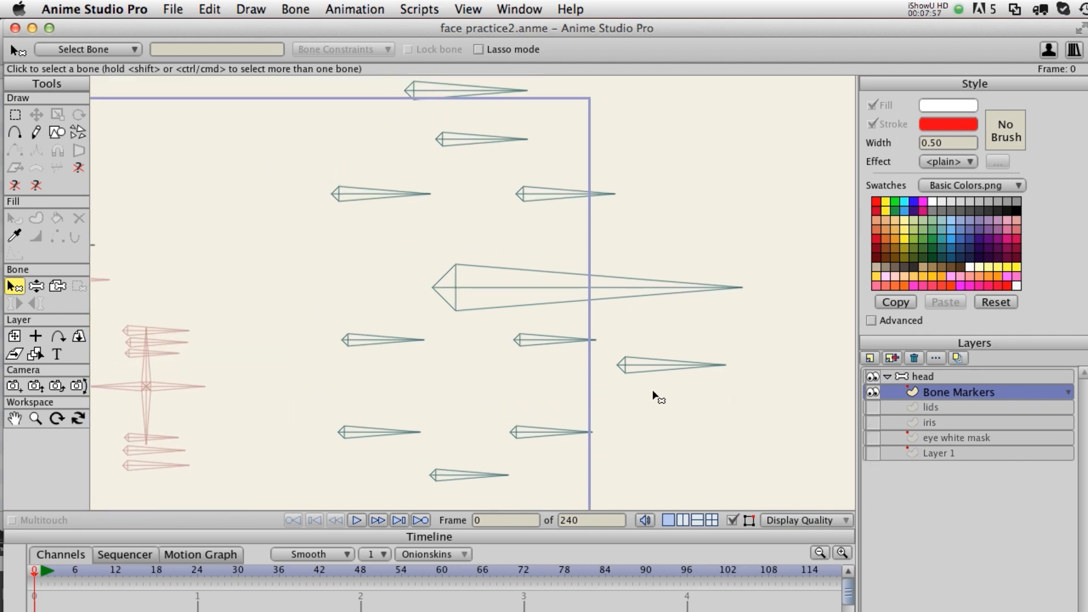
Rotate the left and rt eyeball, upper lid and lower lid control bones and the rightmost control bone to varied angles.
click(579, 194)
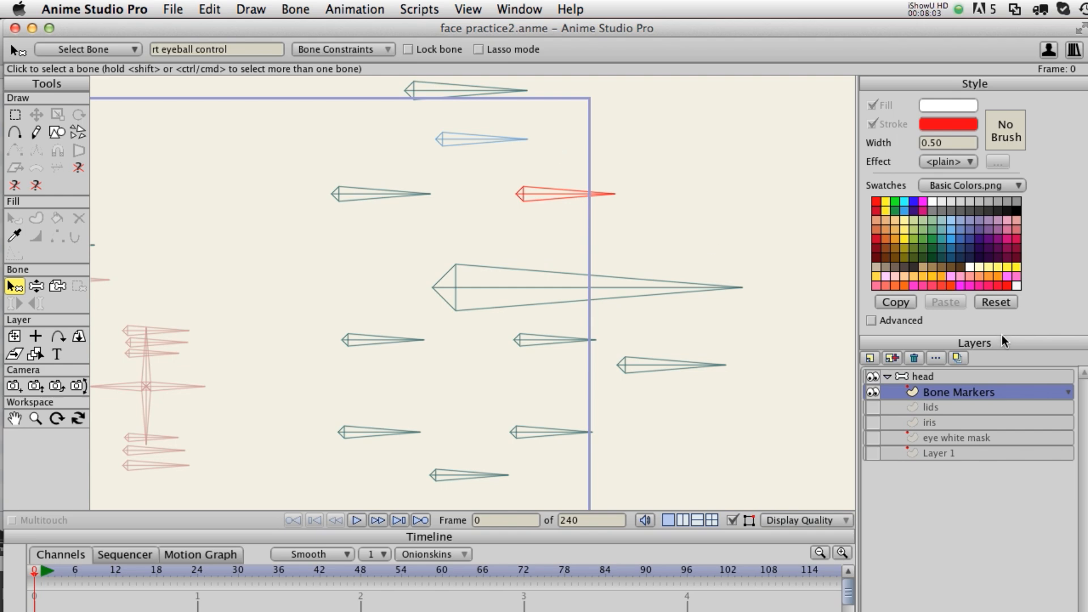
click(944, 377)
key(r)
drag(612, 205, 545, 135)
drag(397, 197, 383, 292)
drag(393, 341, 320, 311)
drag(383, 439, 388, 387)
drag(550, 433, 492, 392)
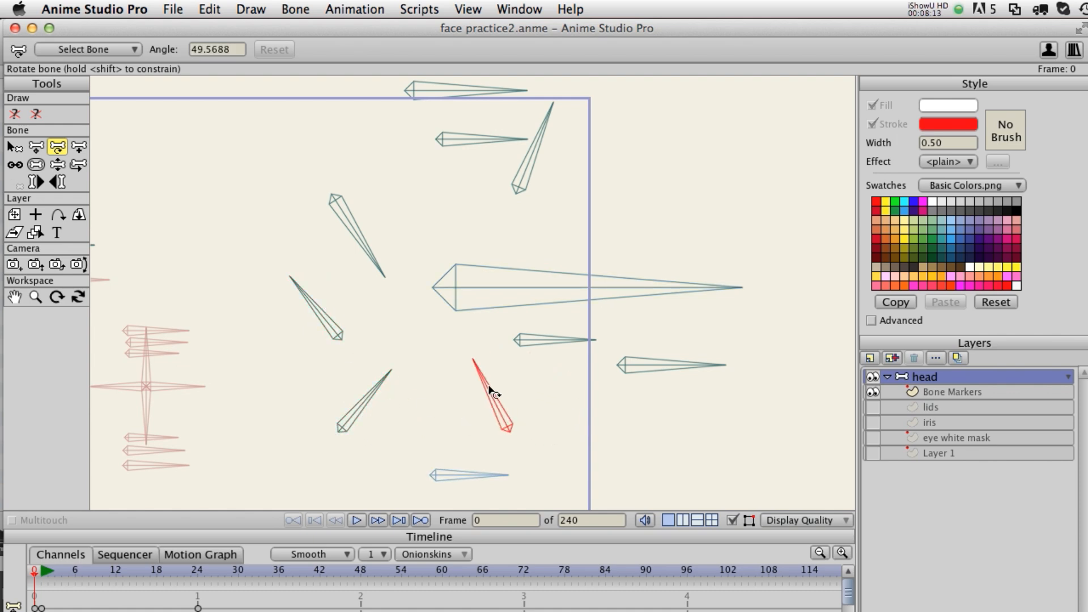
drag(572, 341, 569, 394)
mouse_move(680, 369)
mouse_down()
mouse_move(678, 332)
mouse_move(759, 375)
mouse_move(820, 314)
mouse_move(835, 374)
mouse_move(807, 436)
mouse_up()
Add a zigzag chain of four new bones extending from the tip of the rightmost control bone.
key(a)
drag(807, 436, 641, 480)
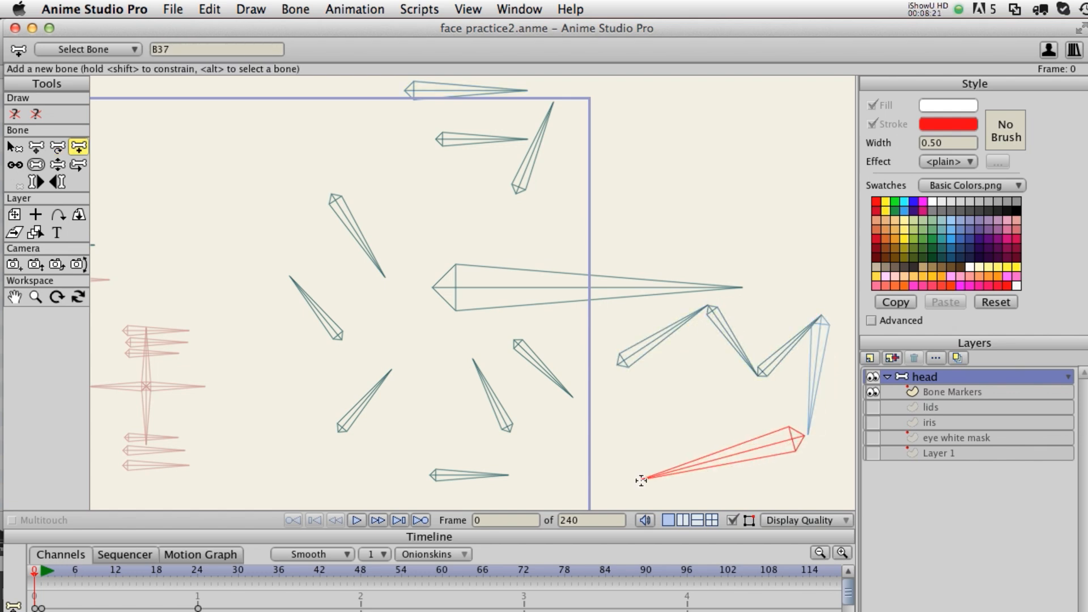
drag(791, 384, 648, 337)
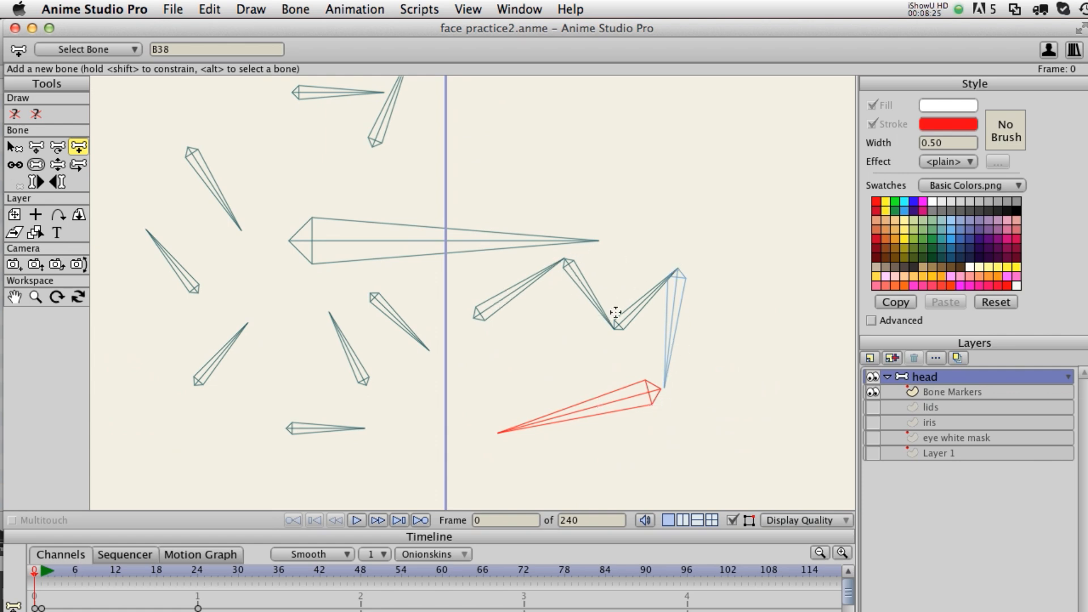
drag(598, 372, 641, 391)
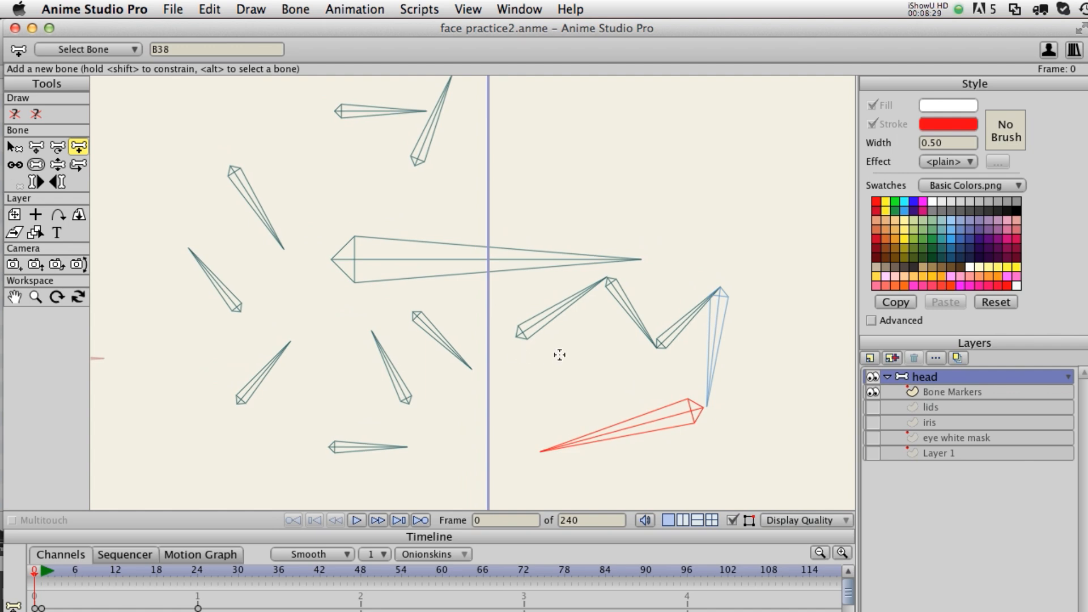
key(b)
scroll(627, 344, down, 4)
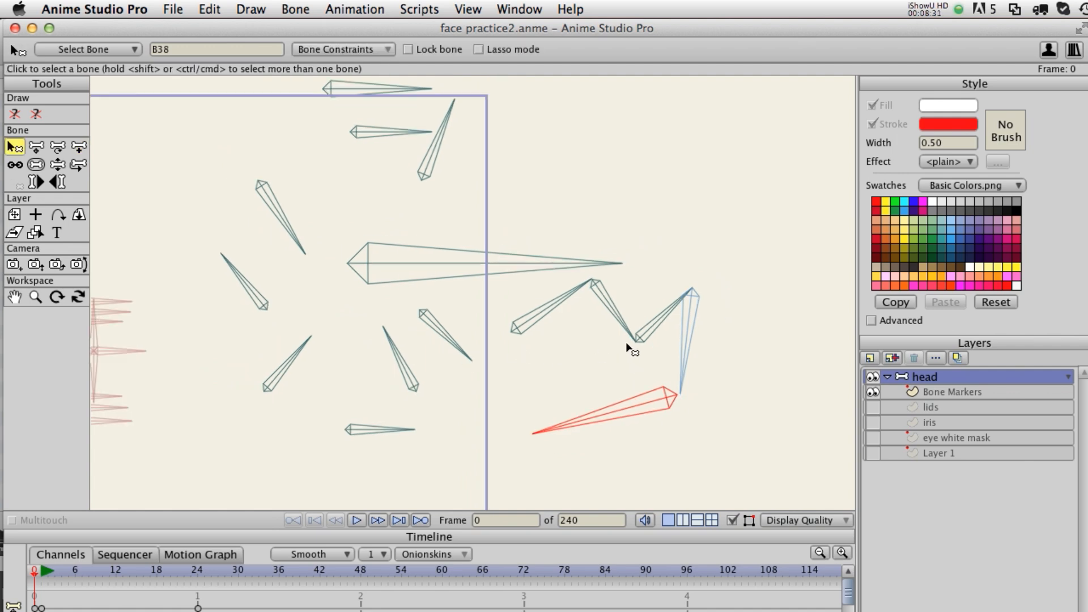
Generate bone markers for the control bones and the zigzag chain, with names oriented to bone, name size 1.5 and name offset 1.
drag(665, 398, 292, 122)
click(419, 9)
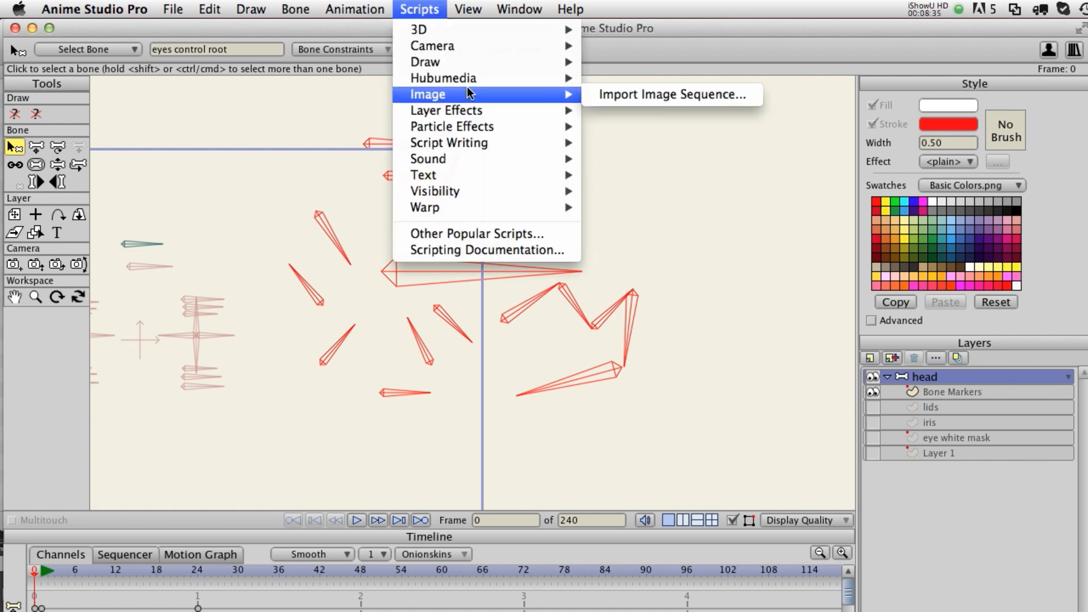
mouse_move(545, 79)
click(598, 79)
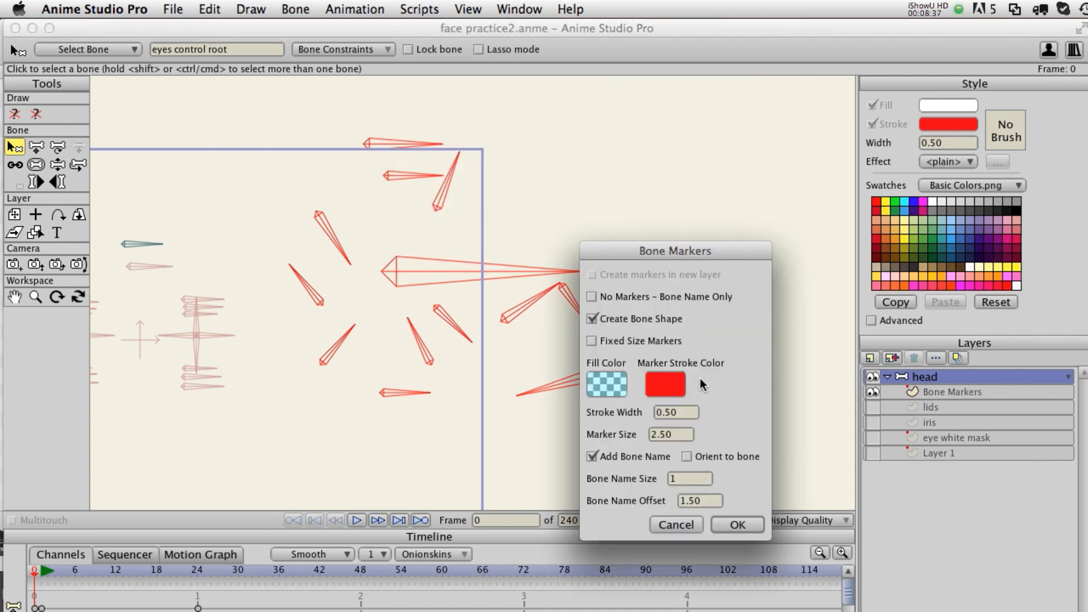
click(687, 456)
click(707, 499)
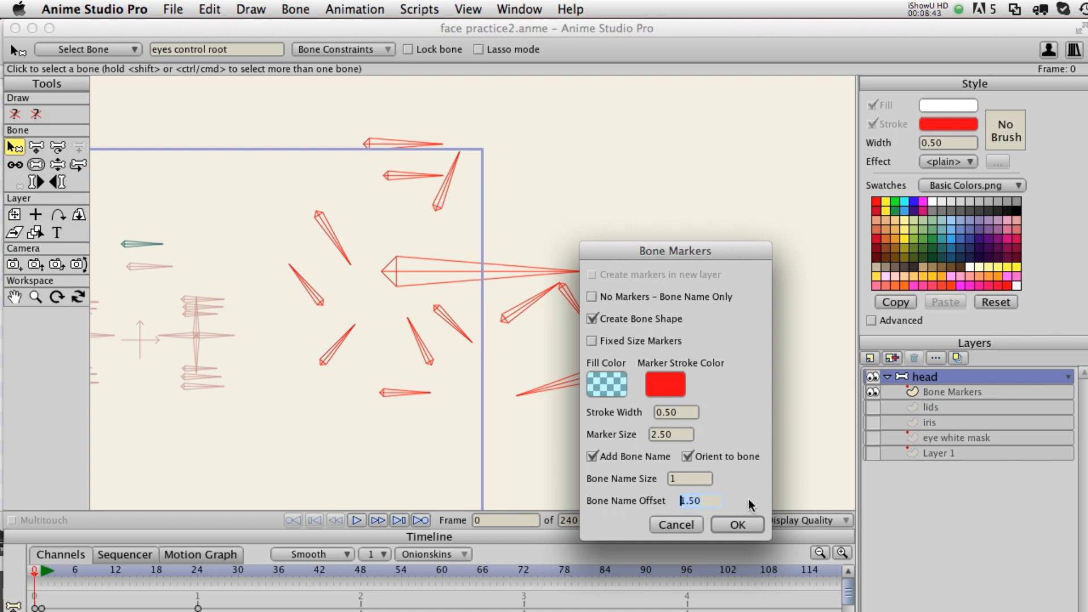
click(696, 480)
drag(694, 479, 668, 478)
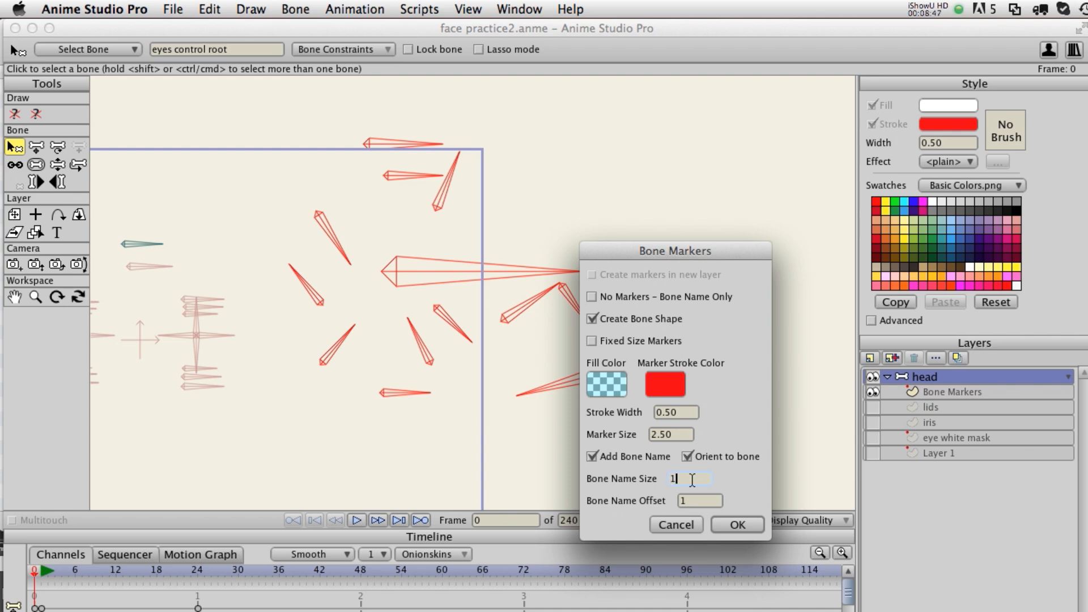
text(1.5)
click(742, 528)
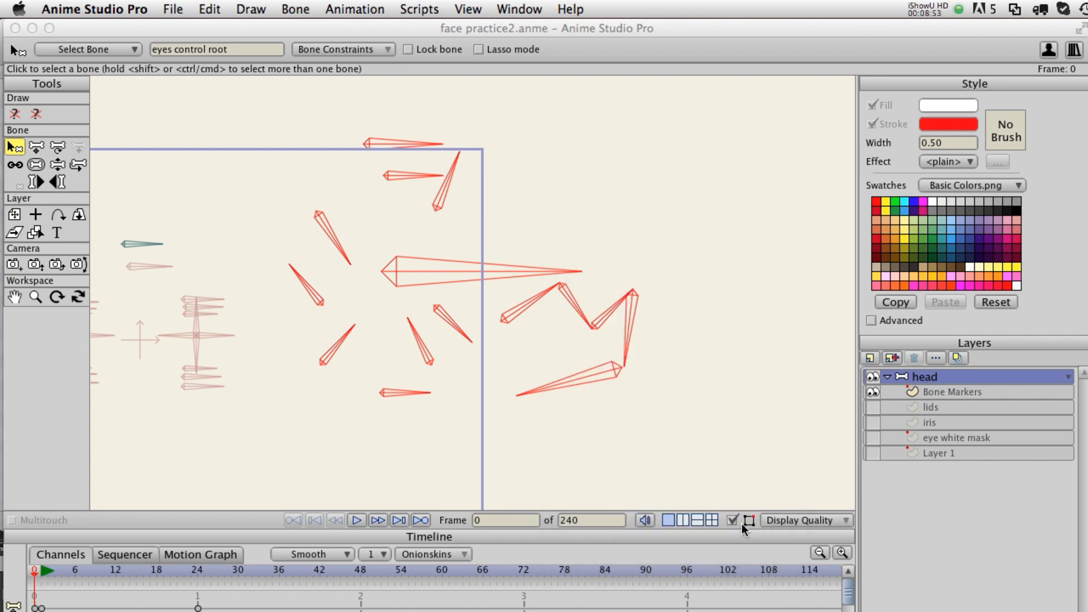
Hide the point overlay and examine the new bone-shaped markers and their name labels around the control bones.
drag(604, 430, 613, 421)
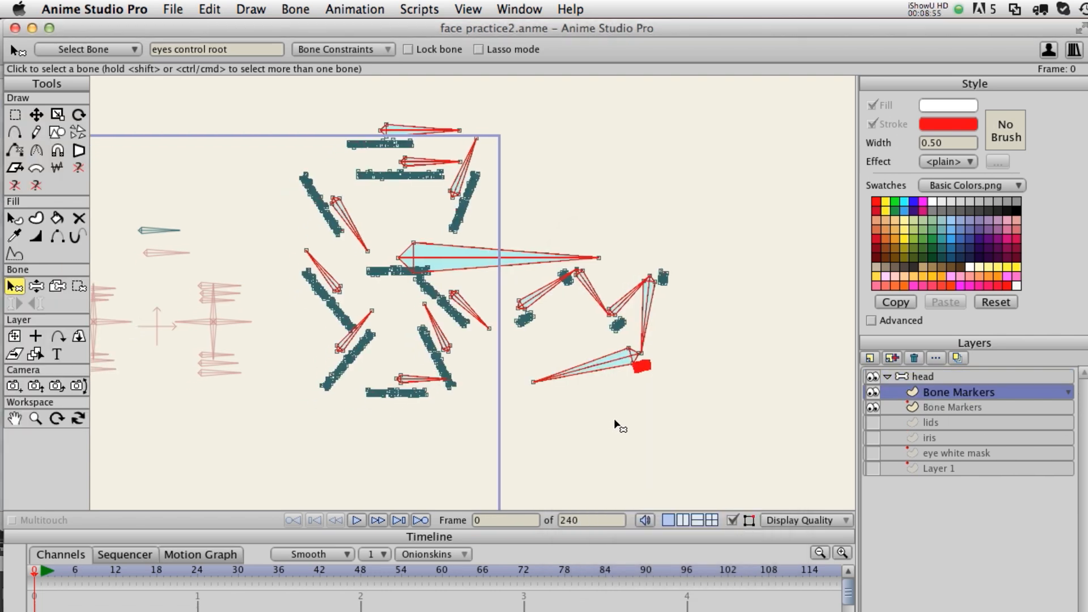
scroll(621, 426, up, 5)
click(733, 520)
drag(505, 413, 685, 472)
drag(651, 393, 701, 460)
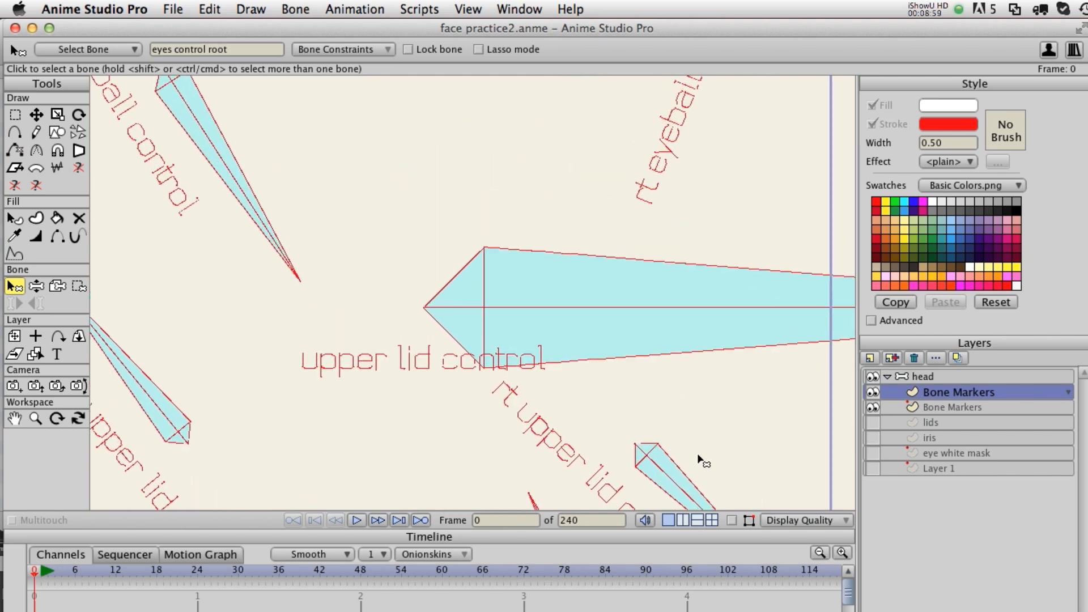
scroll(700, 452, down, 5)
mouse_move(614, 372)
mouse_down()
mouse_move(603, 440)
mouse_move(603, 384)
mouse_up()
scroll(603, 381, up, 5)
drag(411, 261, 412, 327)
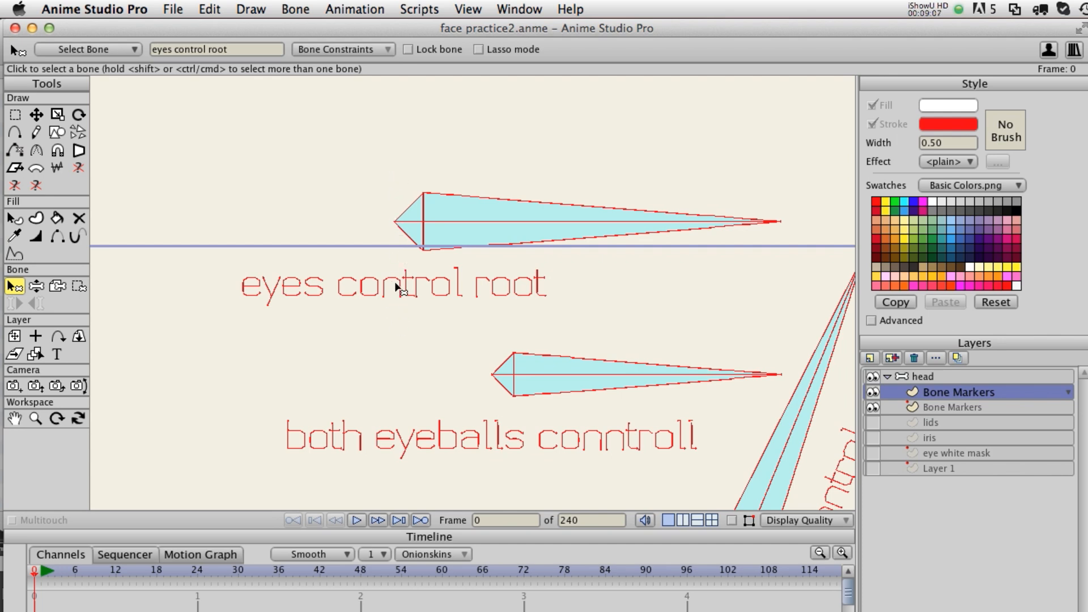
scroll(397, 288, down, 4)
scroll(412, 292, down, 1)
drag(412, 291, 337, 226)
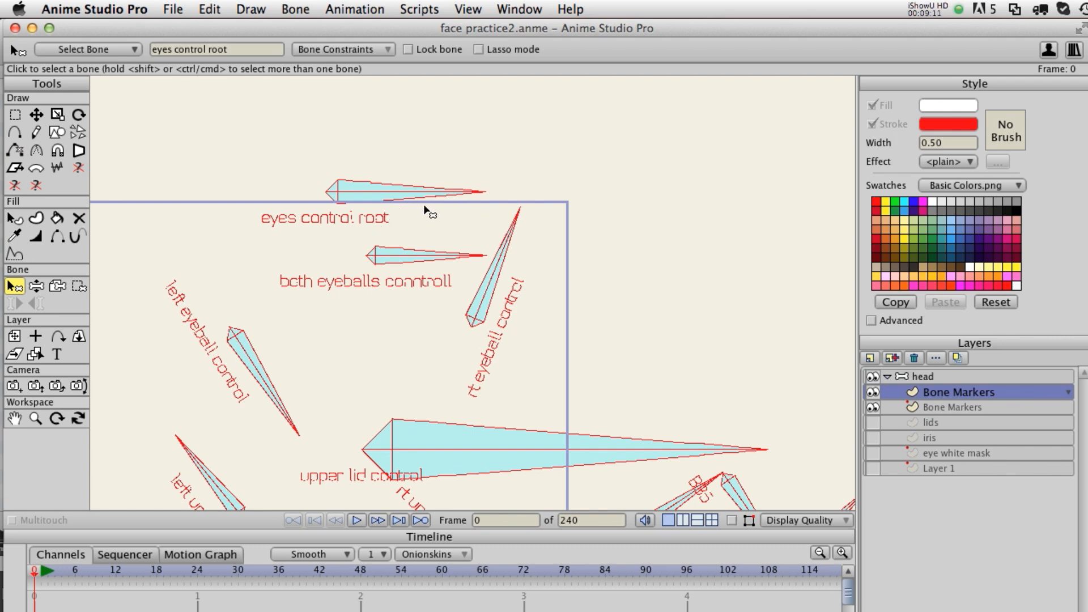
drag(414, 309, 407, 281)
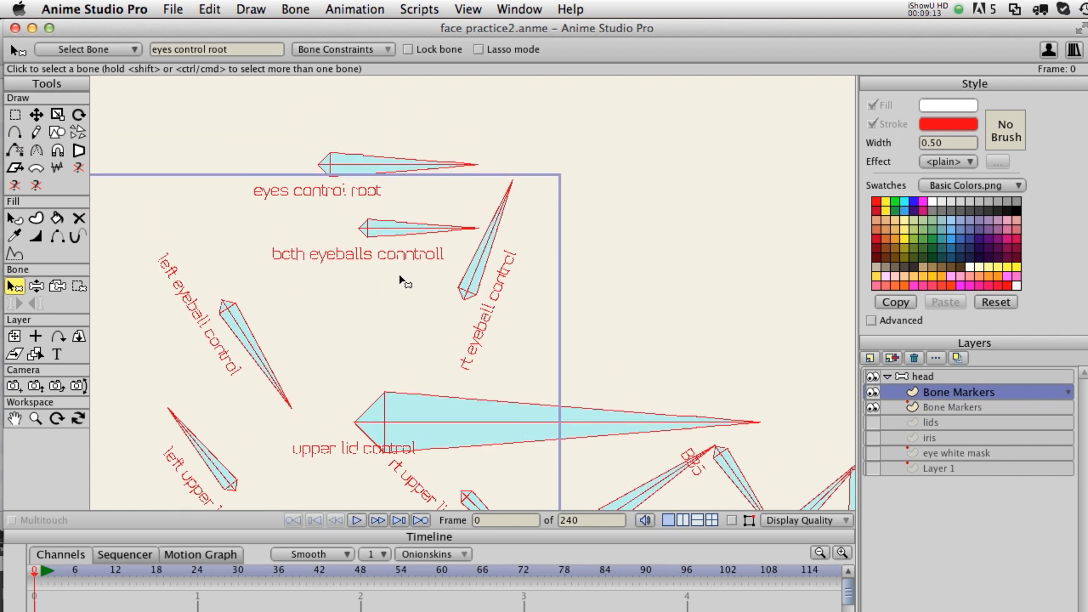
Redisplay the points and select the eyes control root name label without its bone-shaped marker.
click(732, 520)
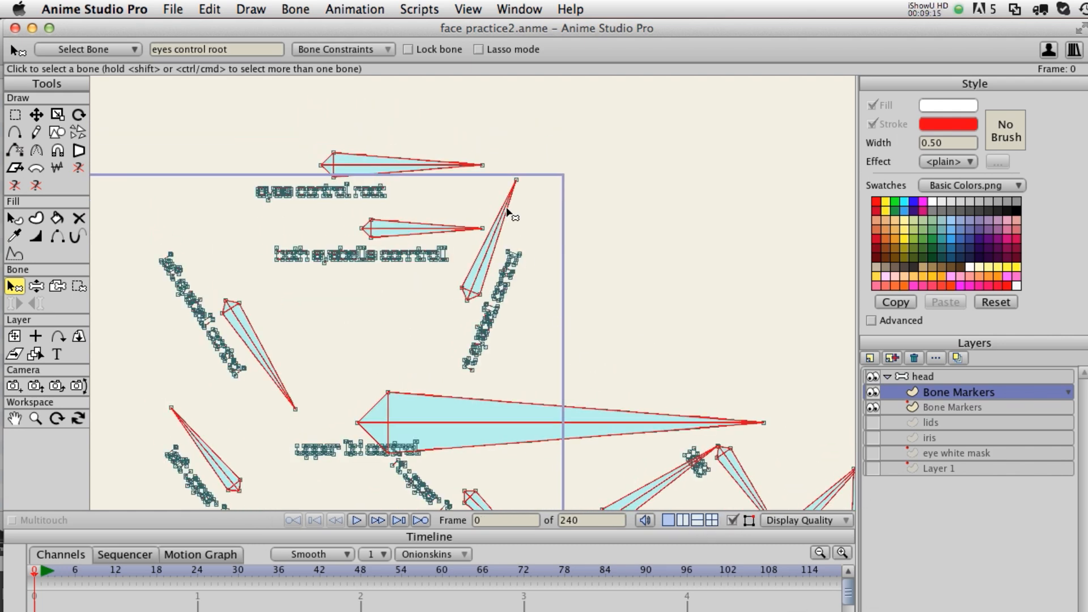
click(443, 204)
click(380, 172)
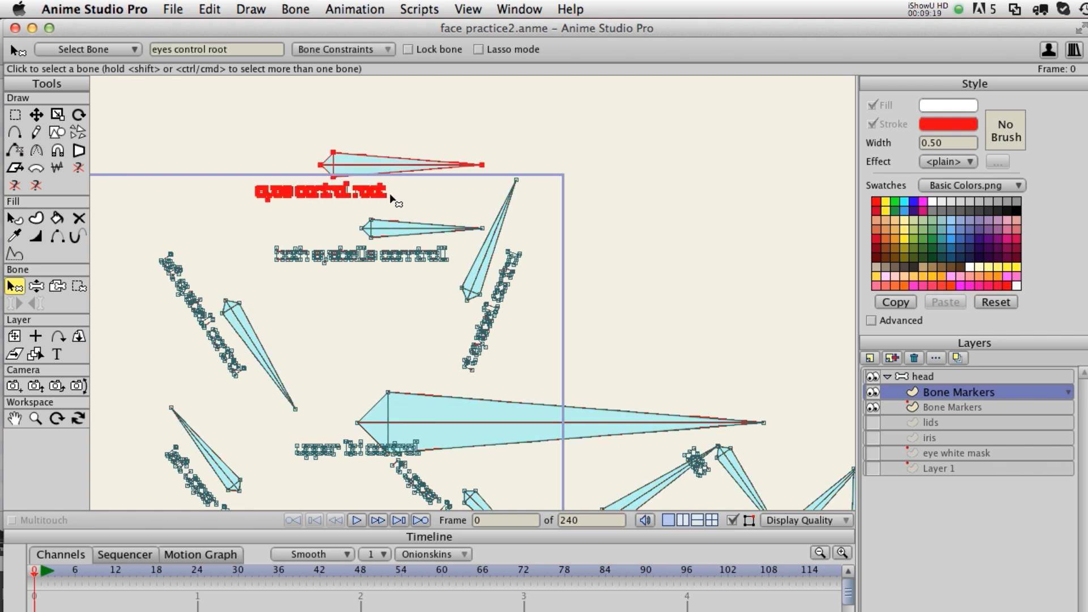
click(398, 200)
click(399, 168)
key(g)
drag(292, 125, 518, 181)
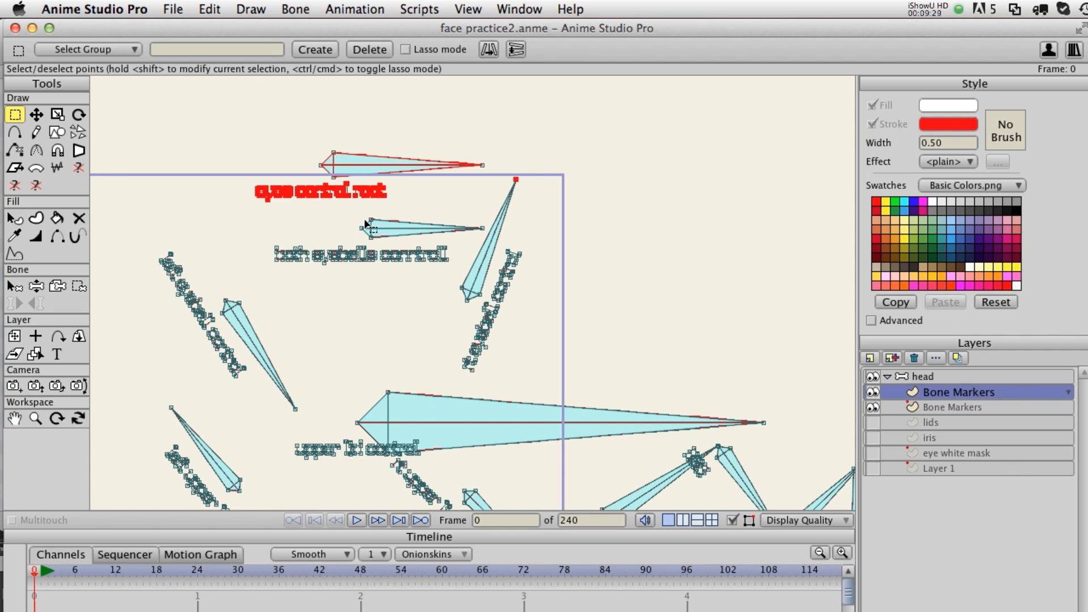
Try to move the eyes control root name label rightward beneath its bone marker.
key(t)
drag(408, 204, 479, 204)
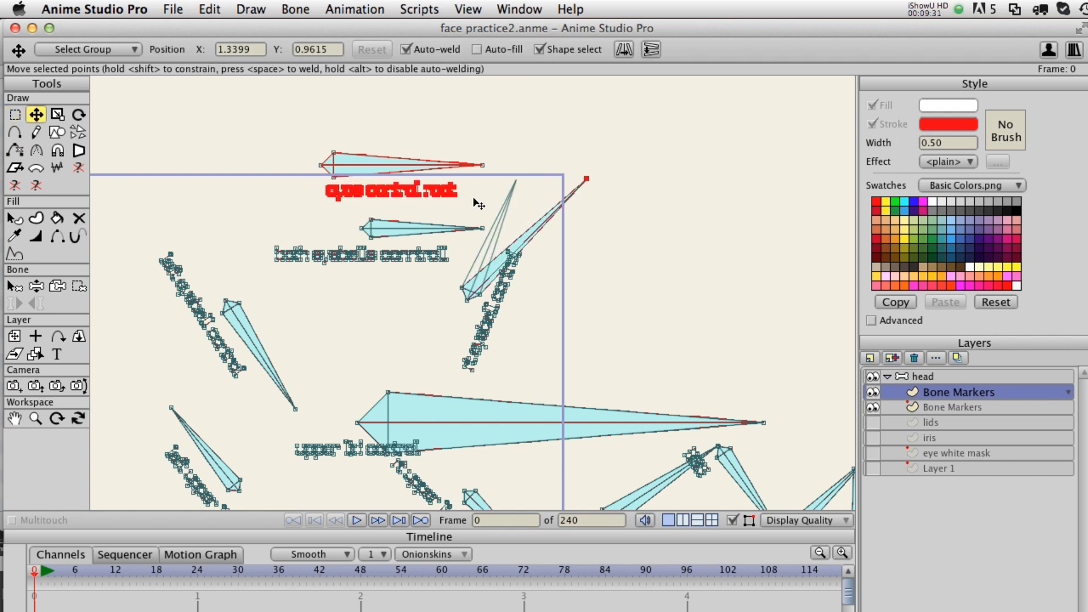
key(super+z)
Deselect the rt eyeball control marker's tip point and shift only the eyes control root name label rightward beneath its bone.
key(g)
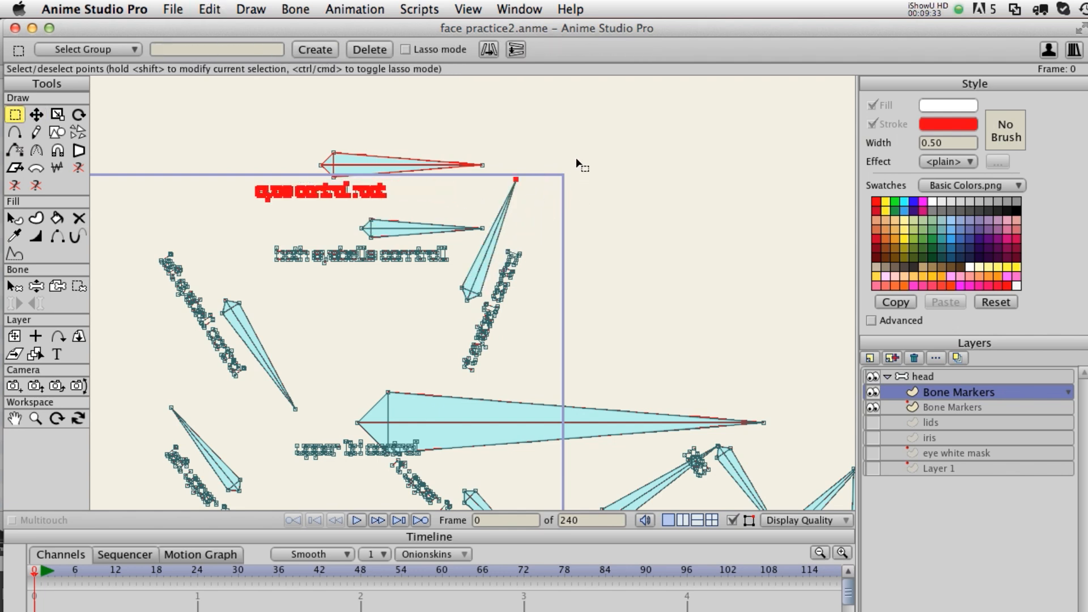
click(549, 173)
key(t)
drag(430, 220, 506, 219)
Examine how the name labels sit beside the lid control bones and the bones of the zigzag chain.
drag(523, 300, 523, 181)
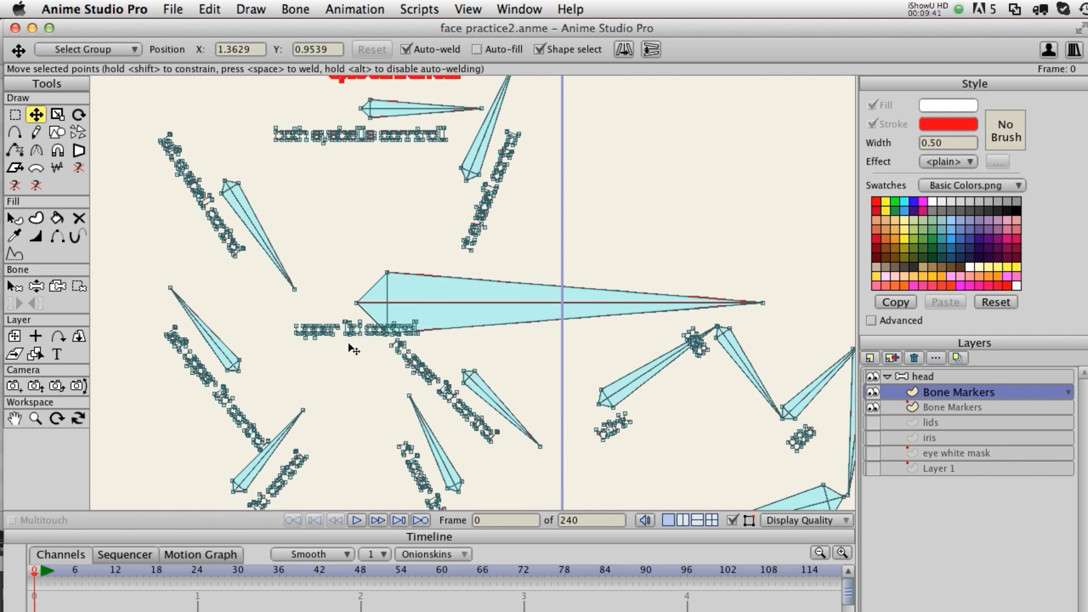
drag(463, 380, 480, 232)
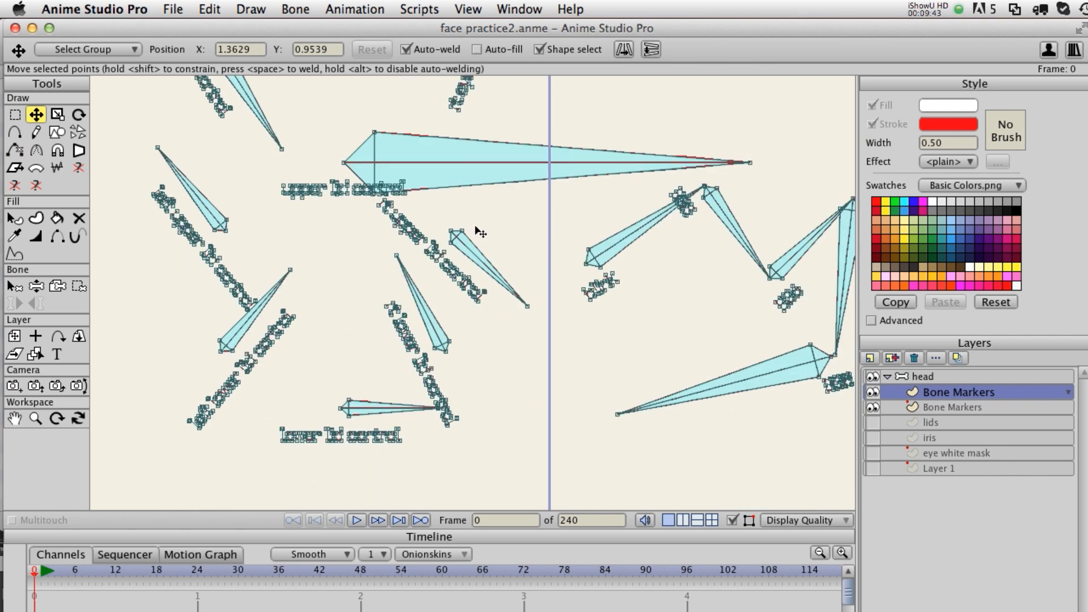
drag(471, 354, 508, 420)
drag(305, 337, 477, 361)
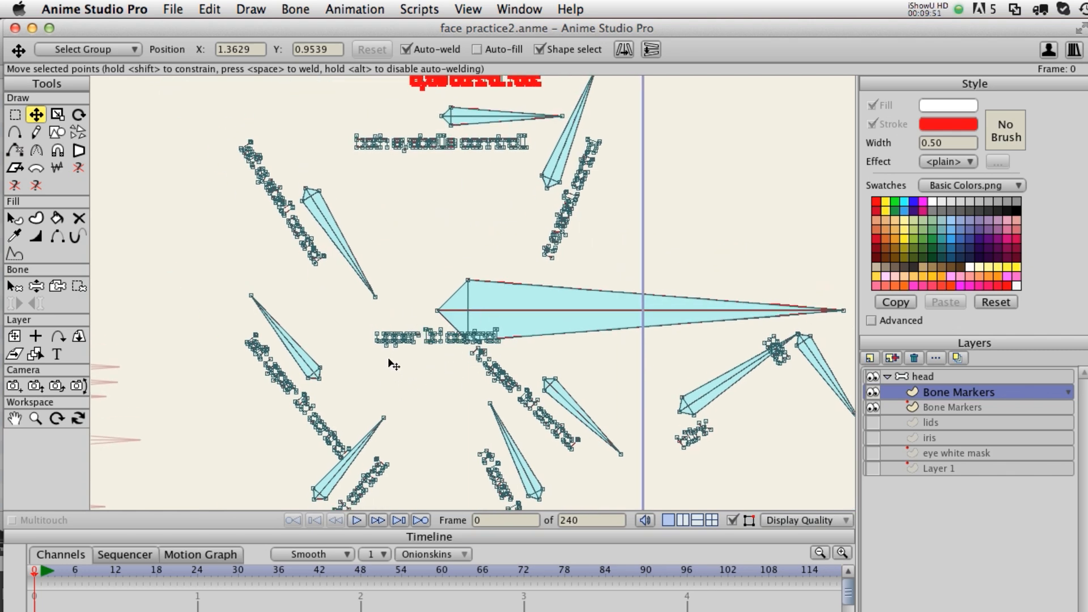
drag(536, 255, 477, 360)
drag(672, 302, 560, 230)
scroll(565, 238, down, 3)
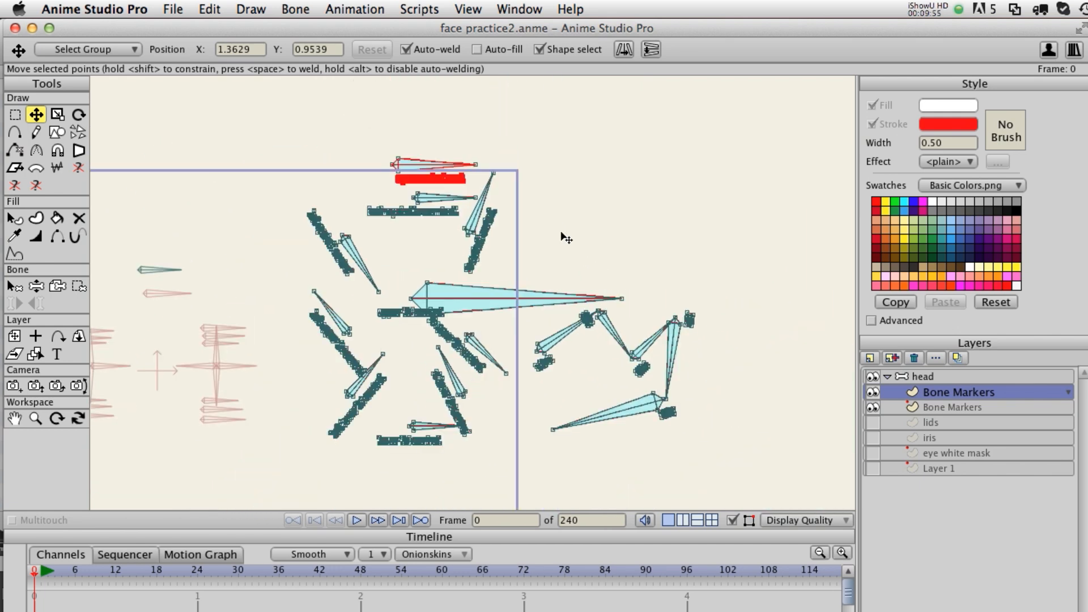
scroll(488, 261, up, 5)
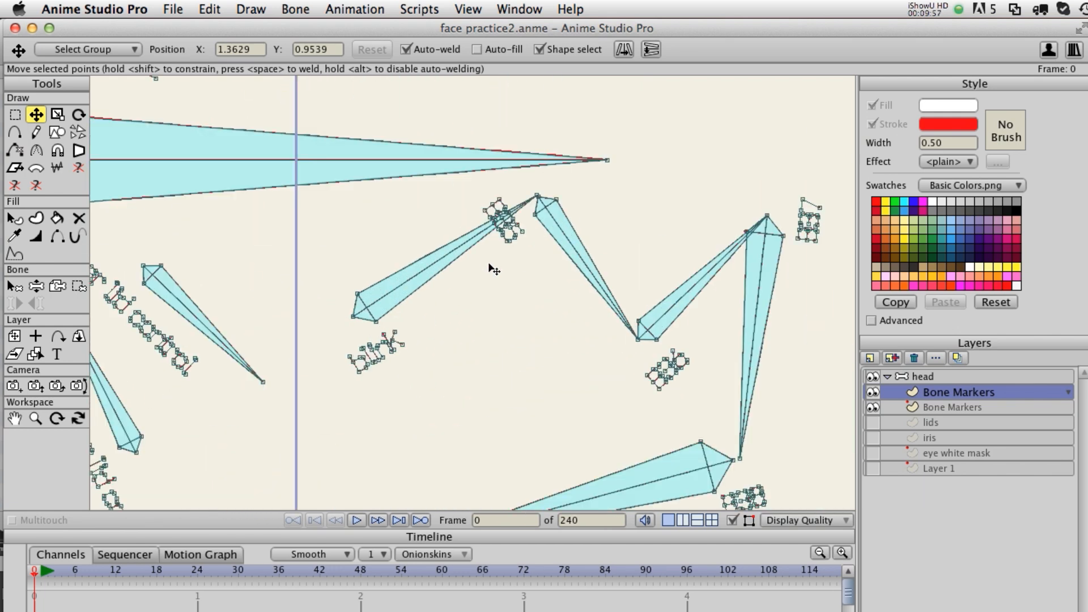
scroll(504, 279, up, 1)
drag(544, 300, 503, 314)
scroll(526, 274, up, 1)
scroll(527, 274, up, 1)
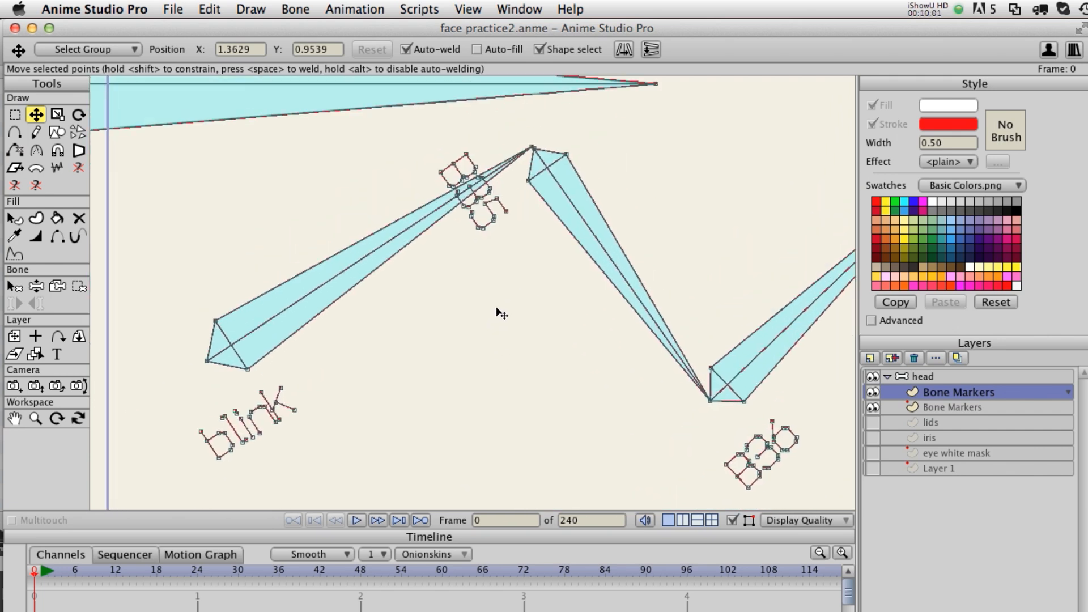
scroll(499, 313, down, 5)
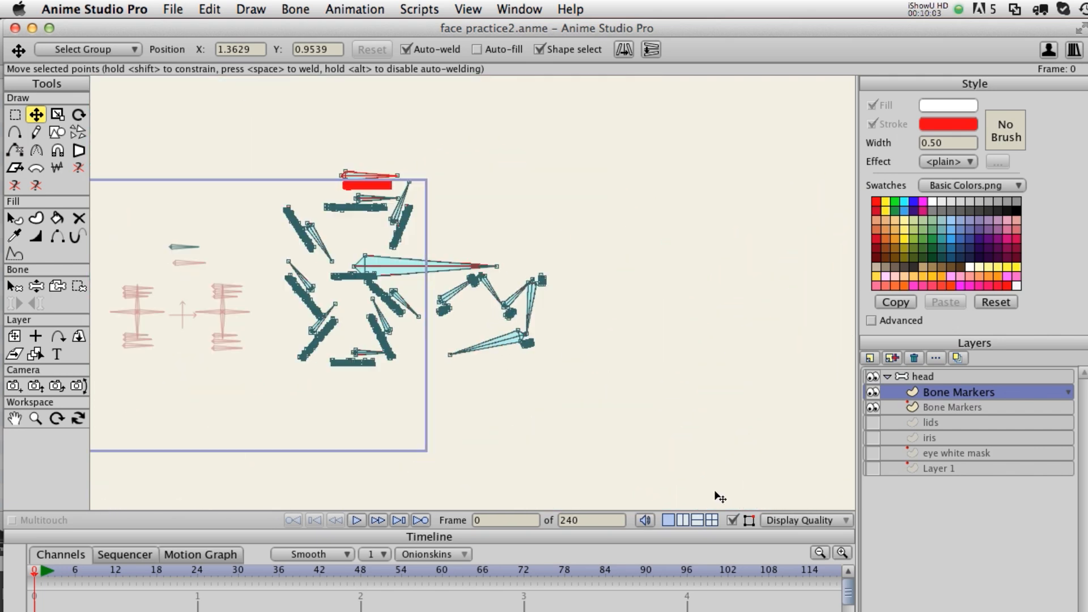
Hide the points and check the angle of the blink, B36, B37 and B38 labels against their bones.
click(732, 520)
scroll(623, 389, up, 5)
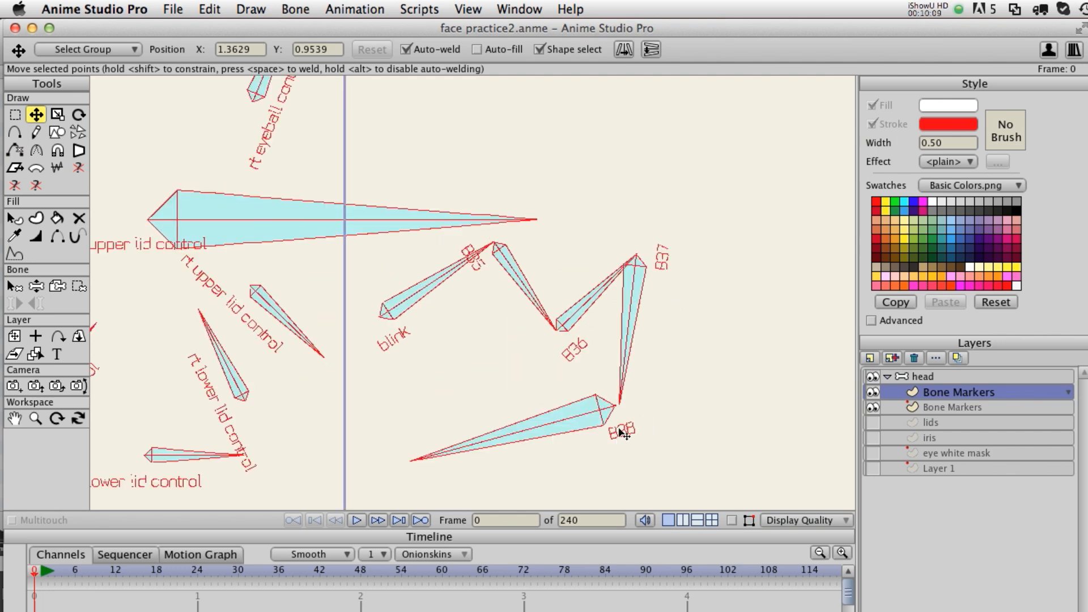
scroll(603, 377, up, 5)
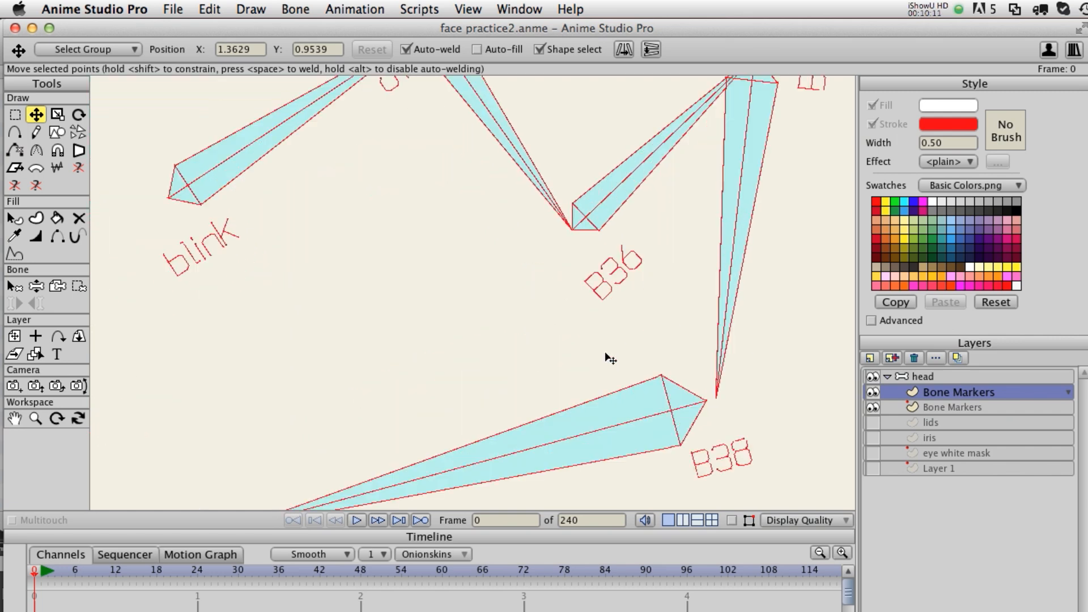
drag(359, 179, 388, 251)
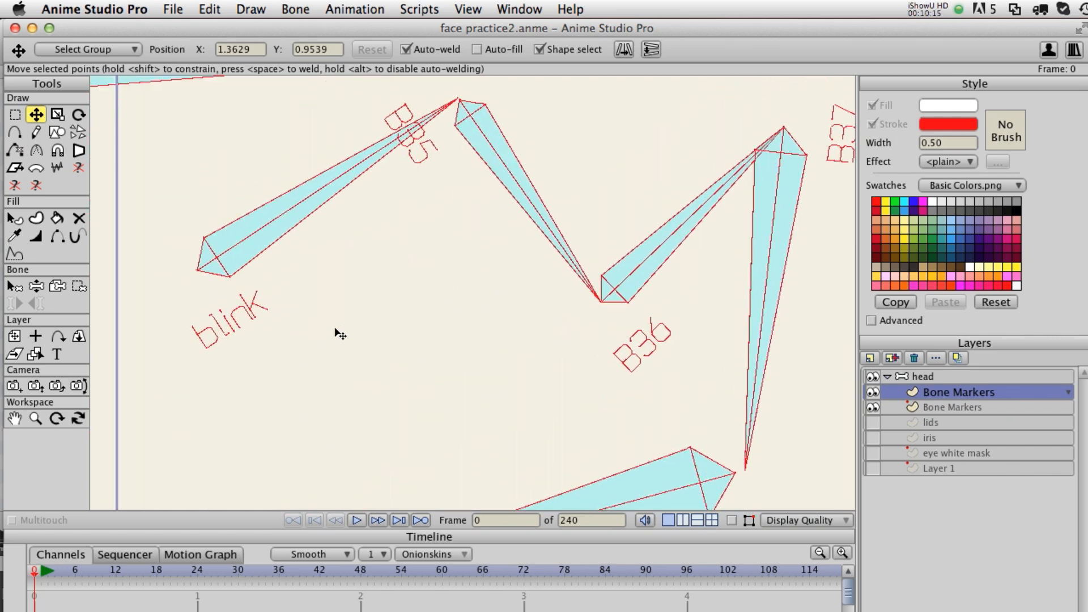
scroll(462, 320, down, 4)
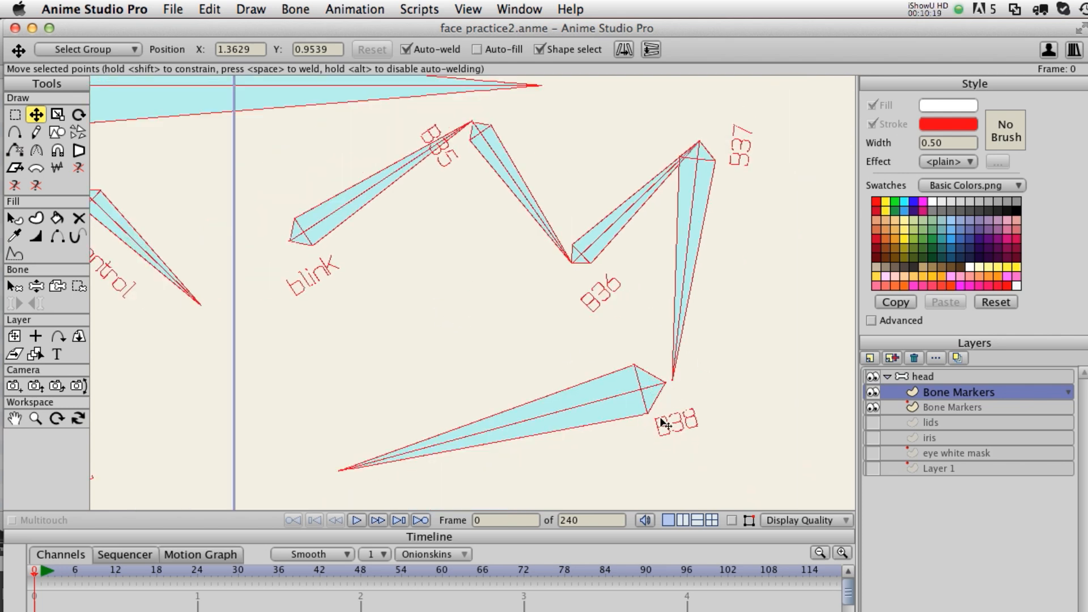
drag(732, 436, 554, 340)
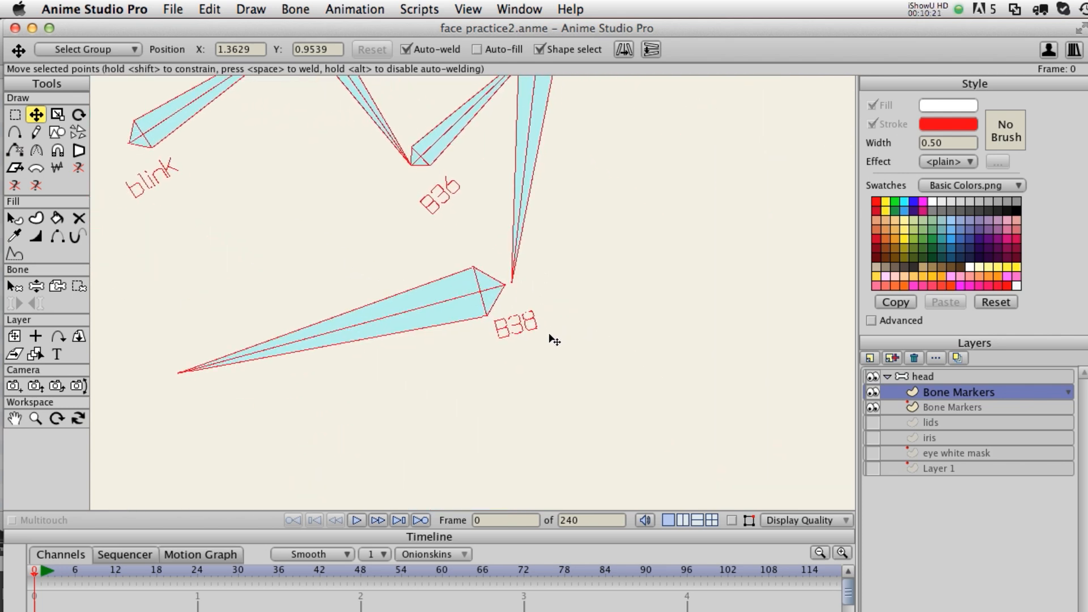
scroll(508, 302, down, 5)
scroll(462, 296, up, 1)
Compare the lid control labels with the chain's labels, looking closely at the B38 label's reading direction.
drag(364, 260, 506, 331)
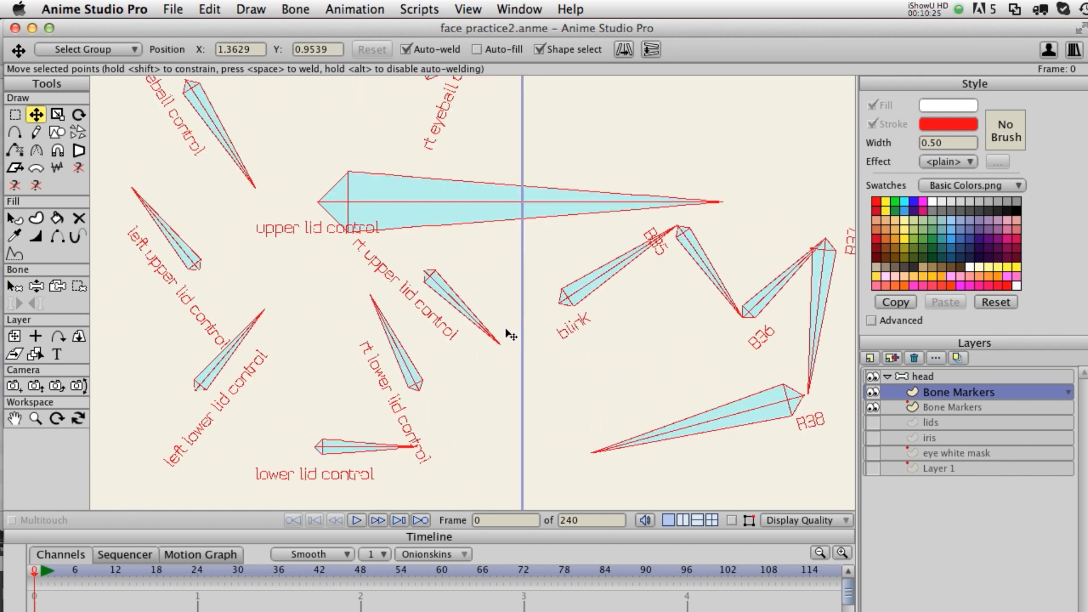
drag(623, 363, 514, 363)
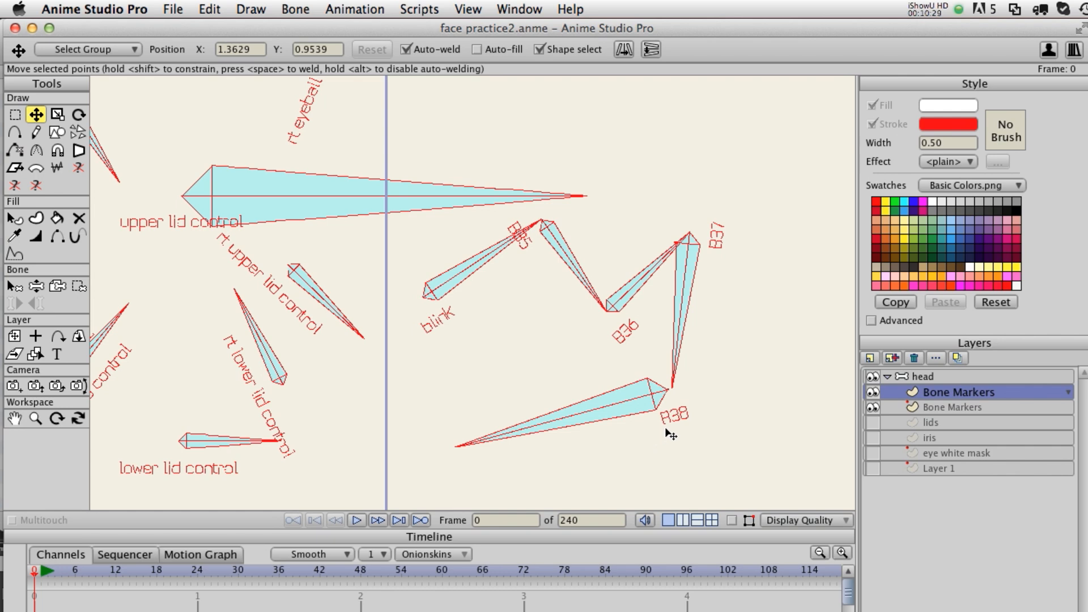
drag(677, 345, 554, 277)
scroll(625, 404, up, 1)
scroll(562, 304, up, 1)
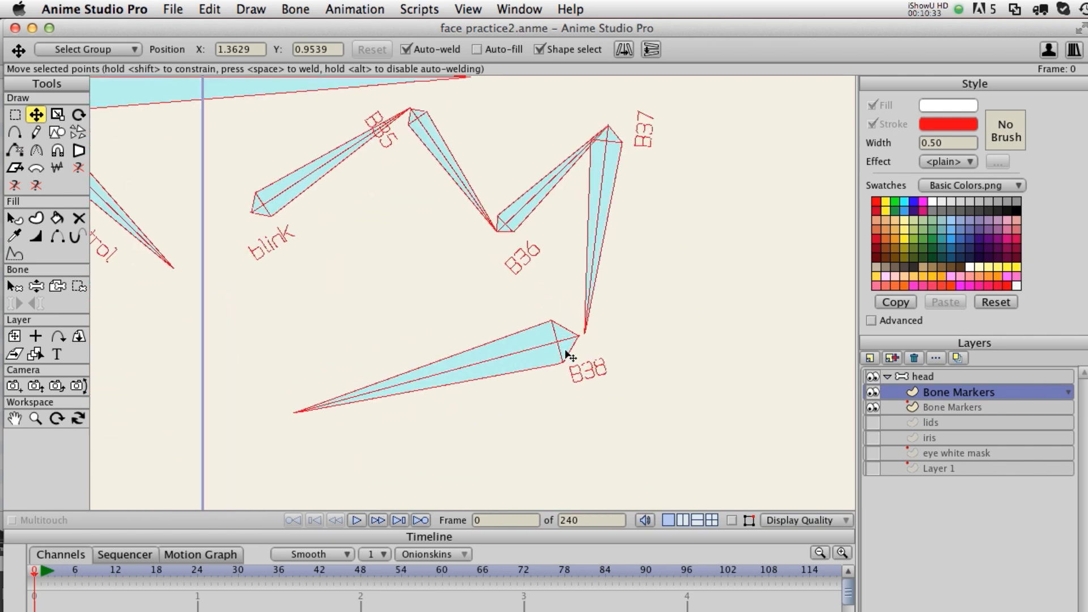
drag(578, 362, 482, 339)
scroll(483, 339, up, 1)
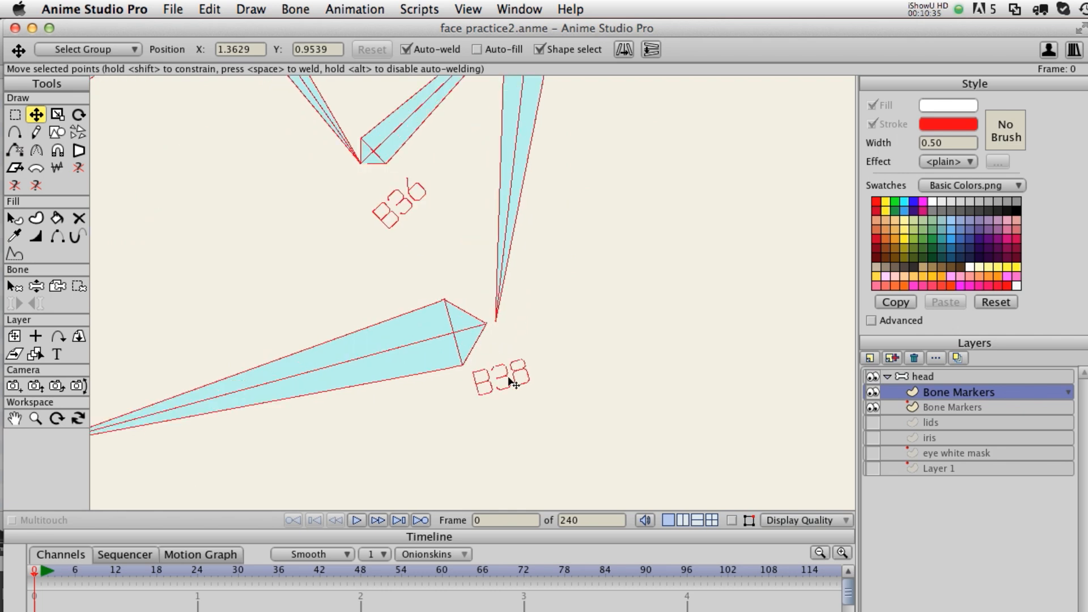
scroll(457, 279, down, 2)
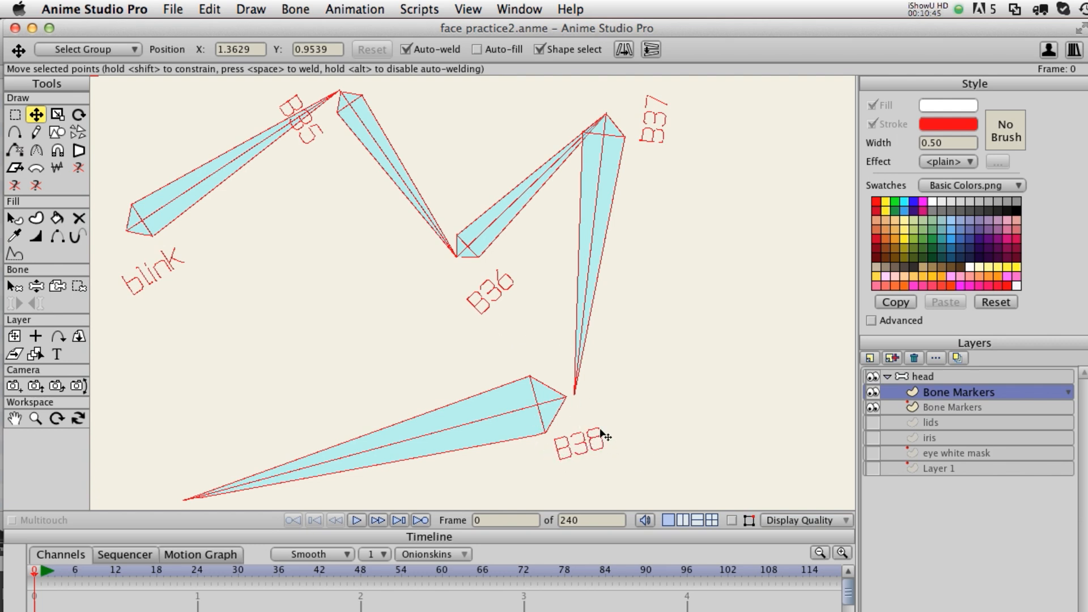
scroll(603, 416, down, 5)
scroll(522, 359, up, 5)
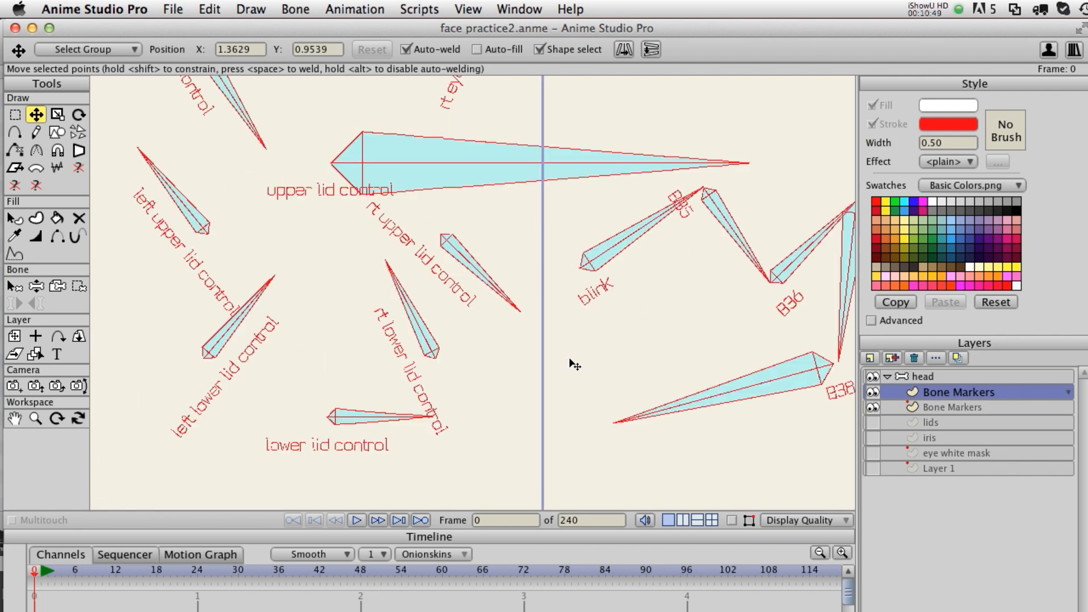
scroll(644, 363, right, 5)
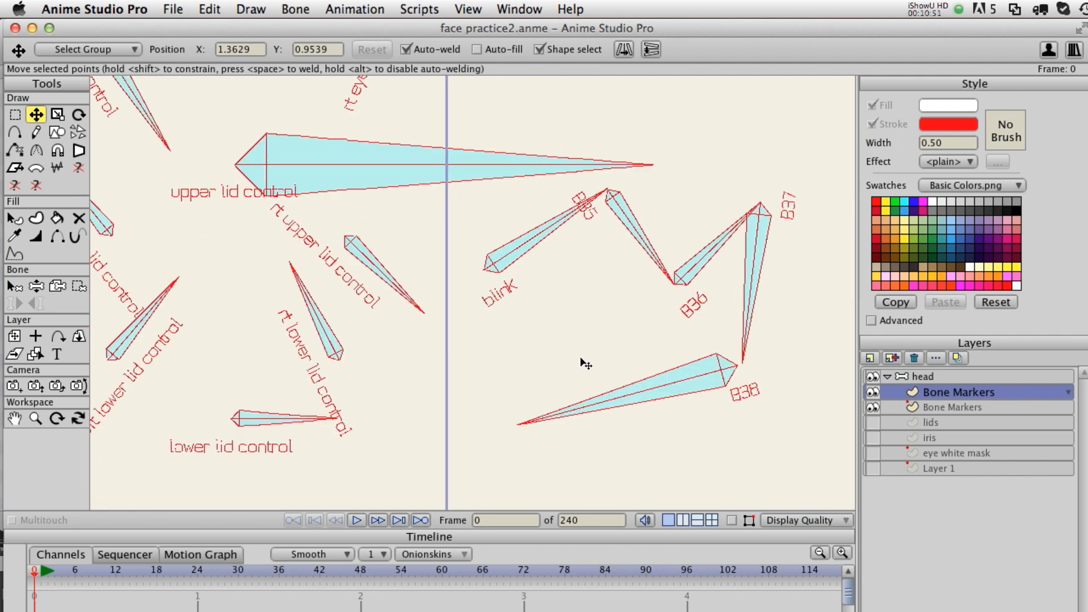
Advance the timeline to frame 1.
key(Right)
drag(701, 363, 352, 218)
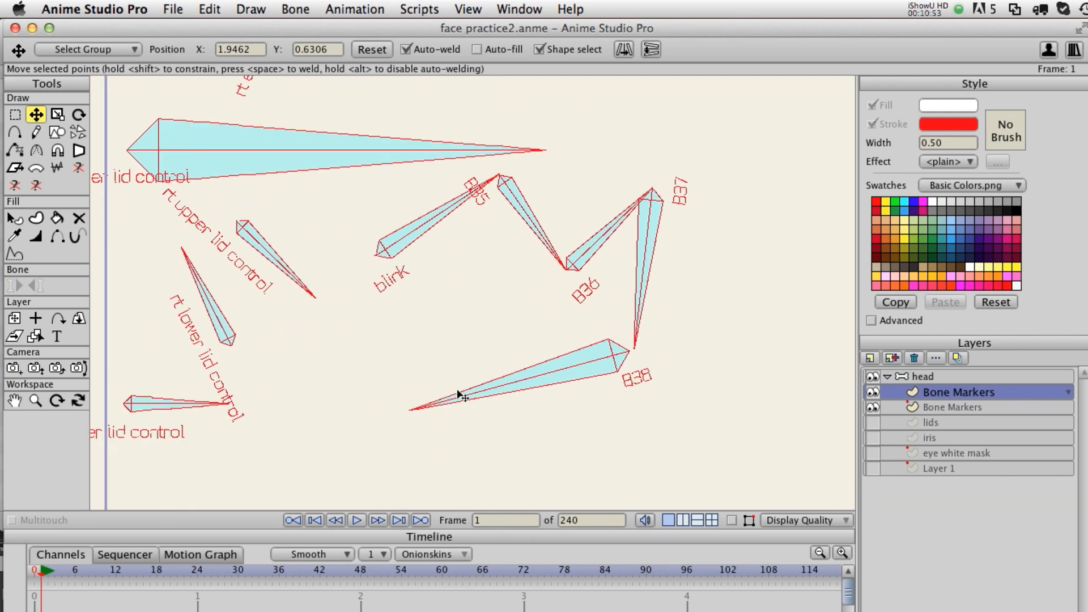
key(r)
mouse_move(506, 394)
mouse_down()
mouse_move(513, 417)
mouse_move(499, 453)
mouse_move(494, 397)
mouse_up()
key(super+z)
Make the head bone layer active and rotate bones B38 and B37 at the end of the zigzag chain.
click(934, 383)
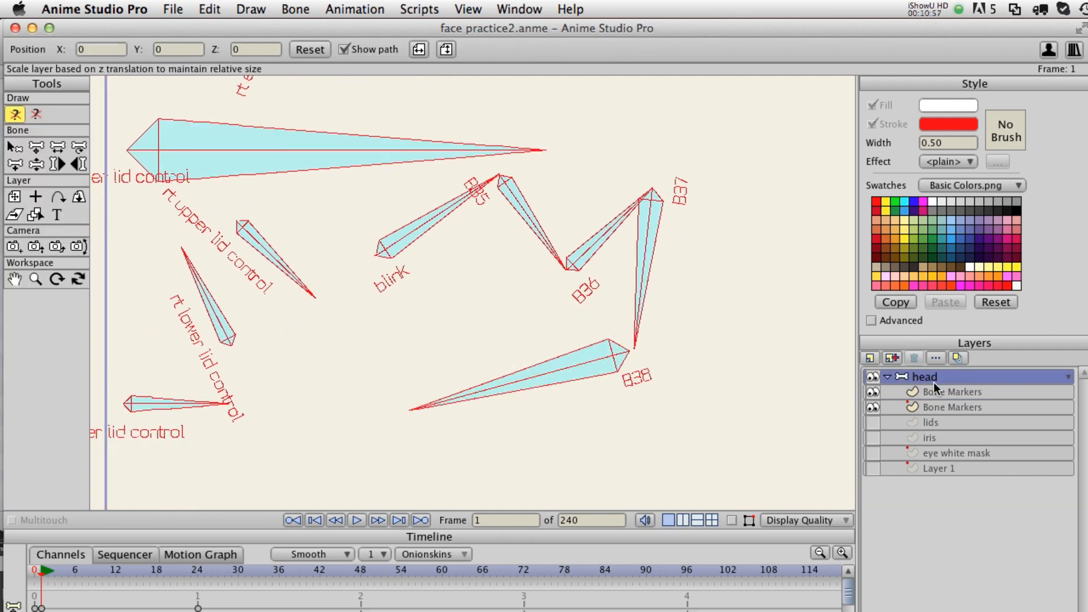
key(r)
drag(509, 387, 421, 335)
drag(655, 292, 719, 393)
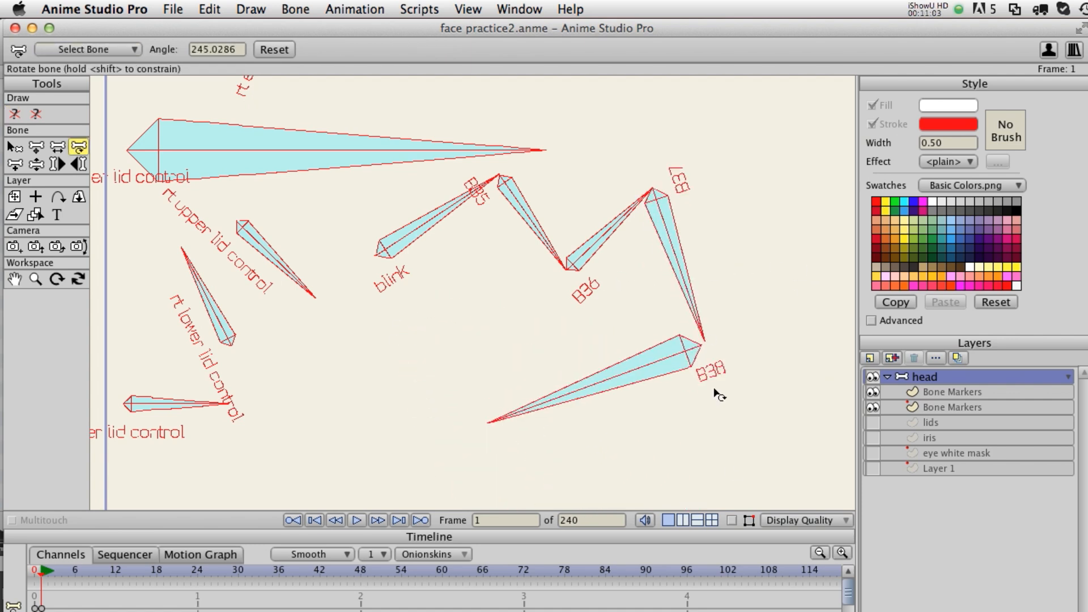
click(732, 521)
click(732, 520)
click(732, 519)
click(733, 520)
Rotate the zigzag chain's bones freehand, working back from B38 to the blink bone.
drag(621, 370, 603, 355)
drag(675, 266, 703, 244)
mouse_move(607, 236)
mouse_down()
mouse_move(641, 289)
mouse_move(614, 224)
mouse_up()
mouse_move(529, 219)
mouse_down()
mouse_move(559, 185)
mouse_move(536, 222)
mouse_up()
drag(424, 235, 445, 215)
Rotate the upper lid, right upper lid and eyeball control bones freehand to test their attached labels.
drag(392, 178, 366, 119)
drag(334, 243, 543, 382)
drag(513, 195, 552, 200)
drag(490, 220, 513, 305)
mouse_move(501, 243)
mouse_down()
mouse_move(499, 273)
mouse_move(514, 244)
mouse_up()
drag(297, 367, 376, 287)
drag(442, 180, 449, 187)
drag(437, 400, 569, 145)
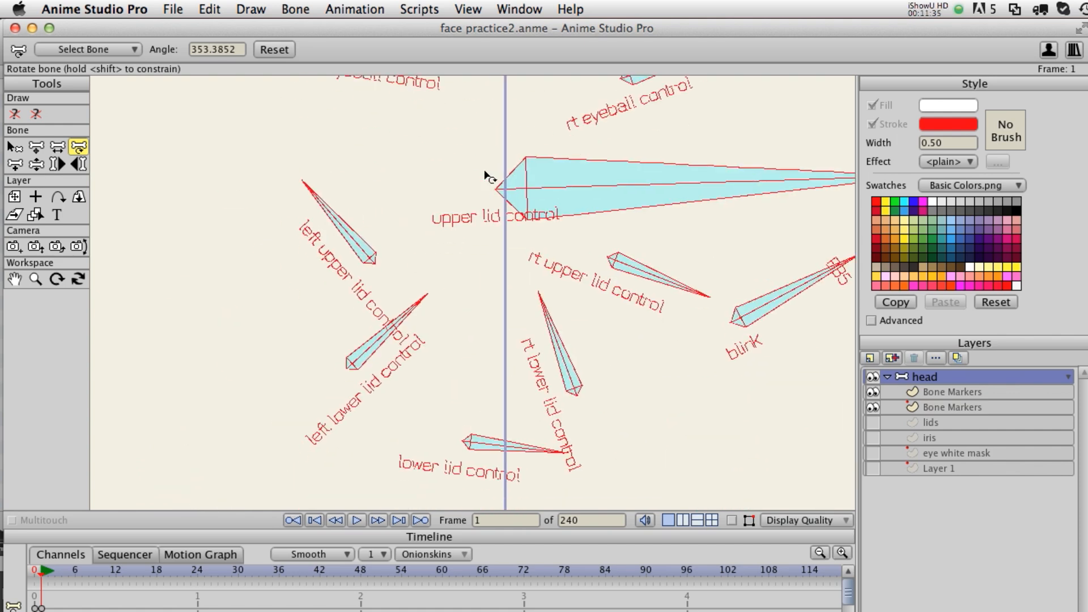
Rotate the left upper, left lower, lower and right lower lid control bones freehand.
drag(336, 211, 309, 301)
drag(381, 357, 411, 364)
mouse_move(505, 446)
mouse_down()
mouse_move(505, 457)
mouse_move(510, 427)
mouse_up()
drag(547, 374, 478, 358)
Examine how the name labels follow their rotated bones across the rig, including the right upper lid and eyeball controls.
scroll(480, 363, down, 5)
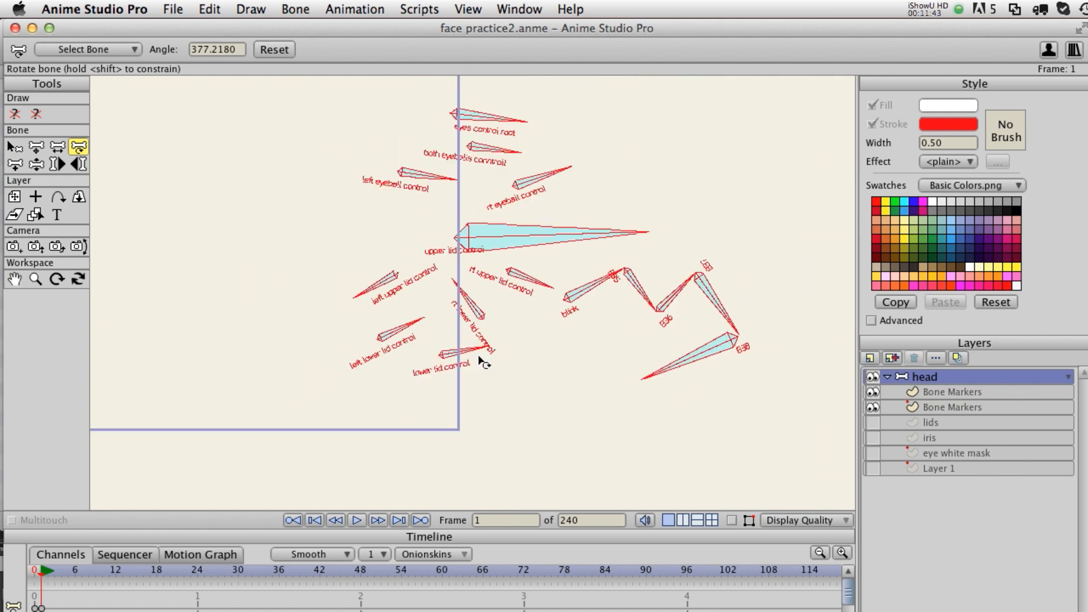
drag(554, 335, 508, 390)
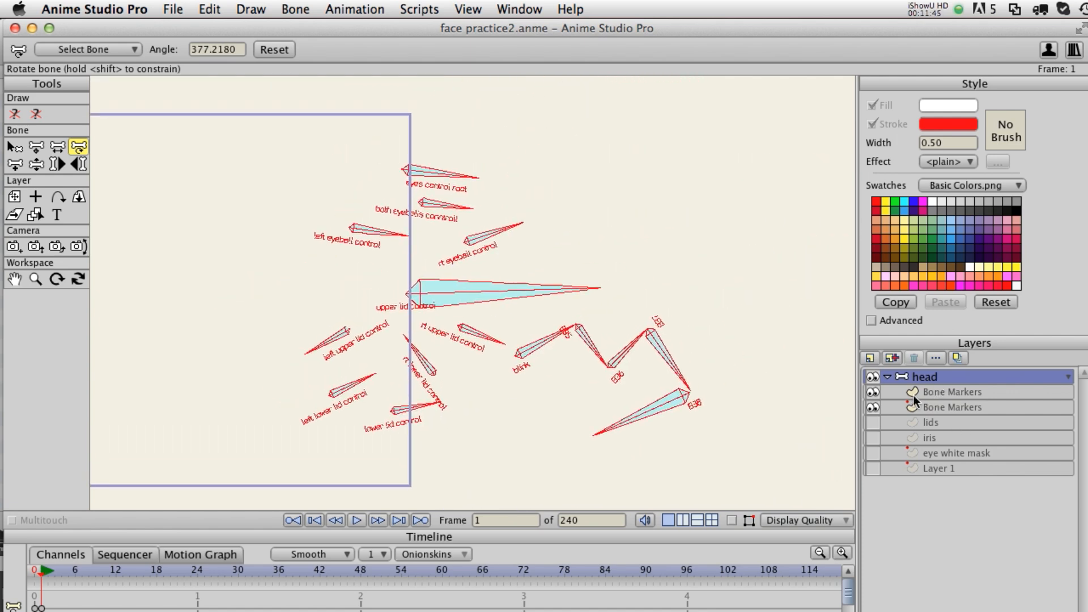
drag(468, 308, 473, 288)
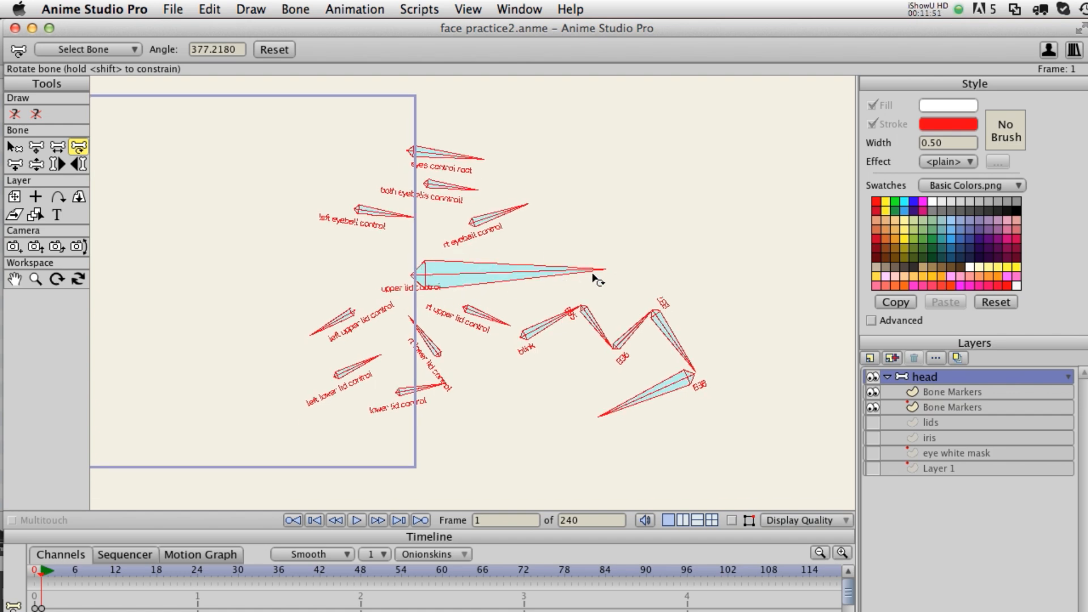
drag(519, 301, 486, 267)
scroll(486, 268, up, 5)
drag(671, 272, 437, 308)
scroll(458, 302, down, 5)
drag(344, 330, 479, 325)
scroll(483, 329, up, 9)
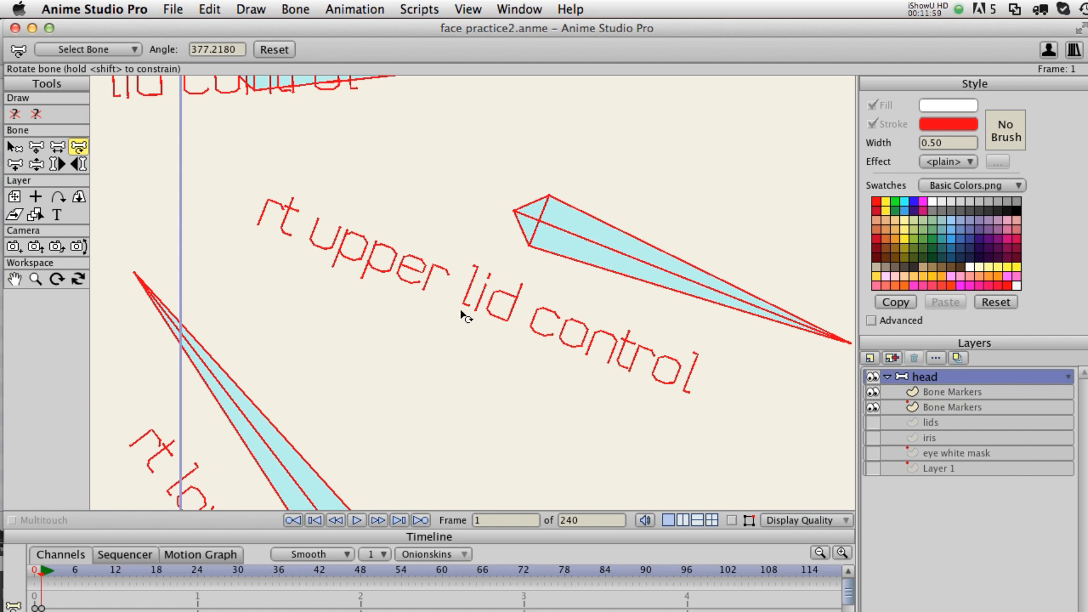
scroll(508, 311, down, 3)
scroll(508, 314, down, 4)
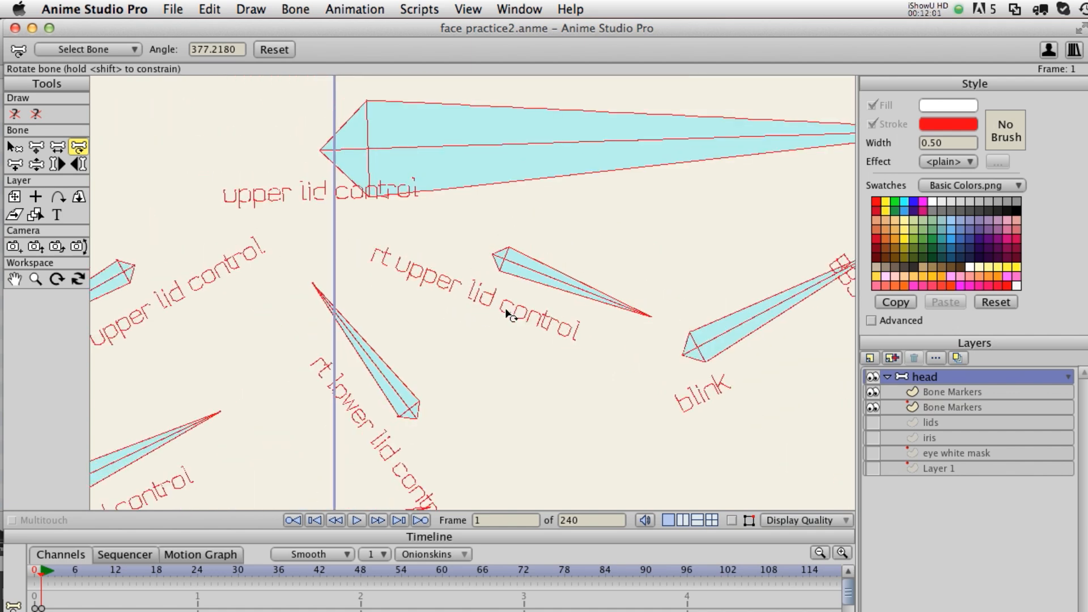
drag(552, 315, 569, 344)
scroll(608, 315, down, 1)
drag(577, 215, 496, 335)
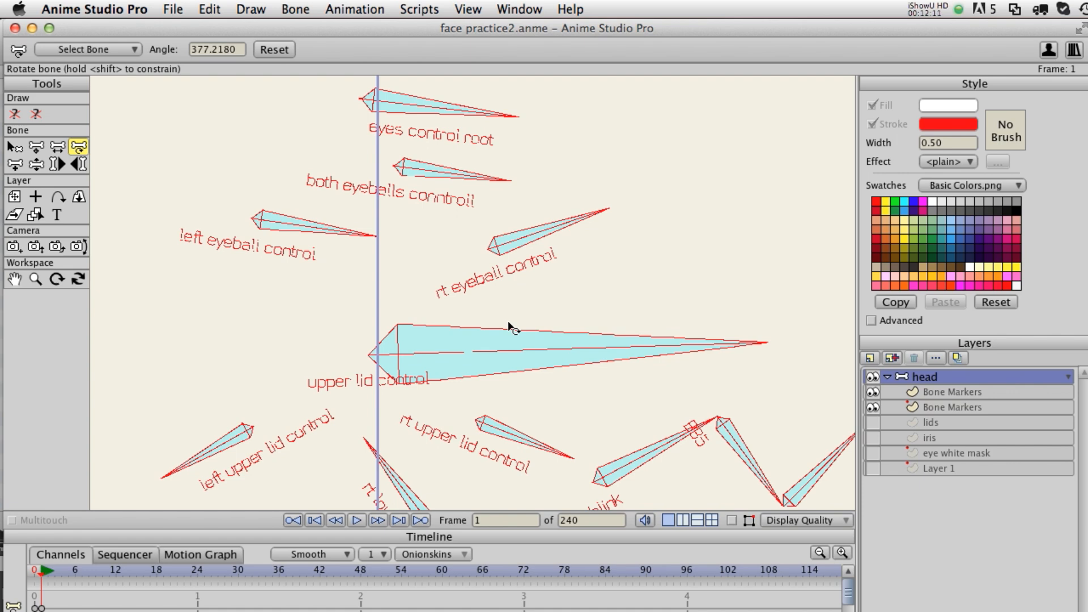
Switch to Chrome, narrow its window and review the installation instructions on the Bone Markers Menu Script page.
key(super+Tab)
key(super+Tab)
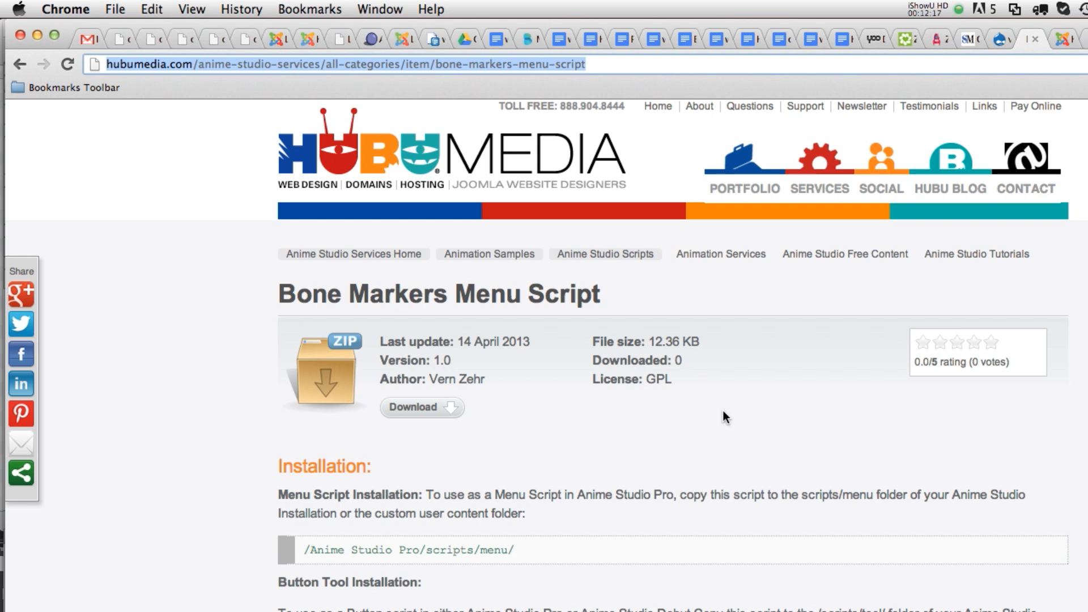
scroll(724, 412, down, 1)
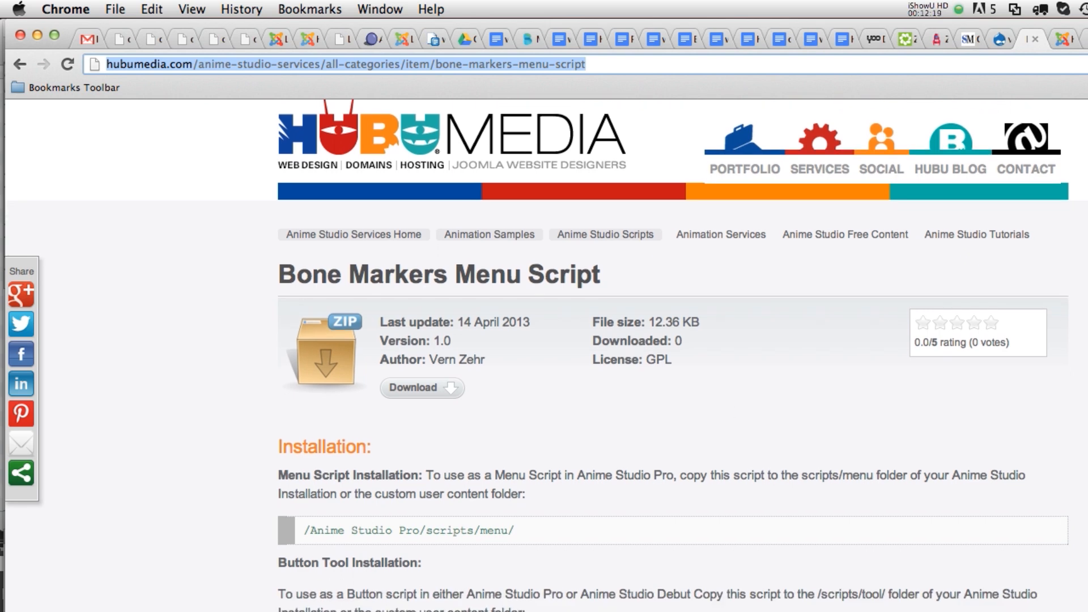
drag(1087, 476, 995, 476)
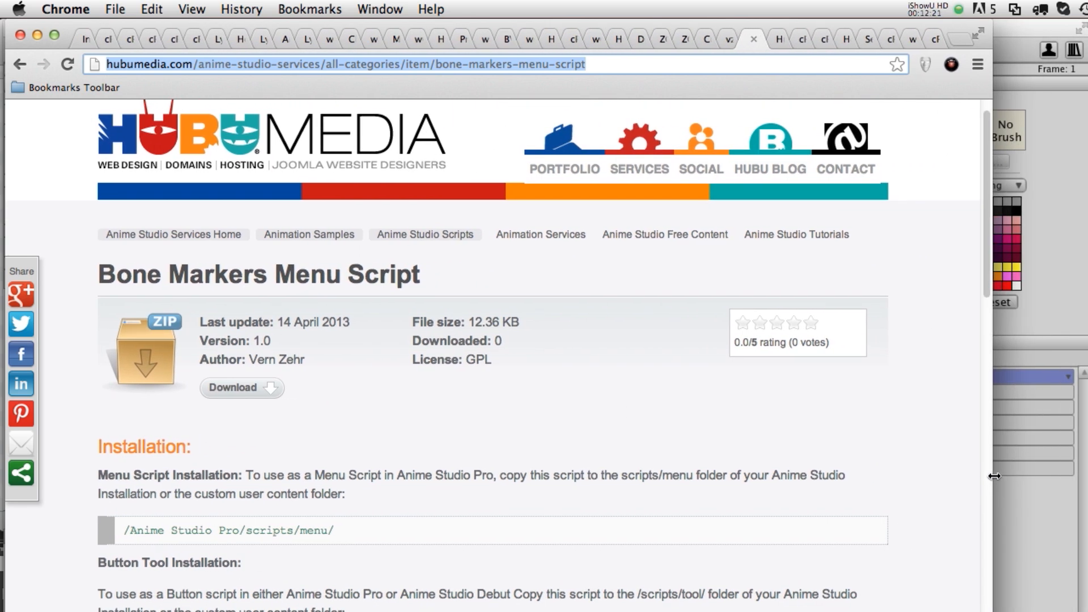
scroll(669, 402, down, 2)
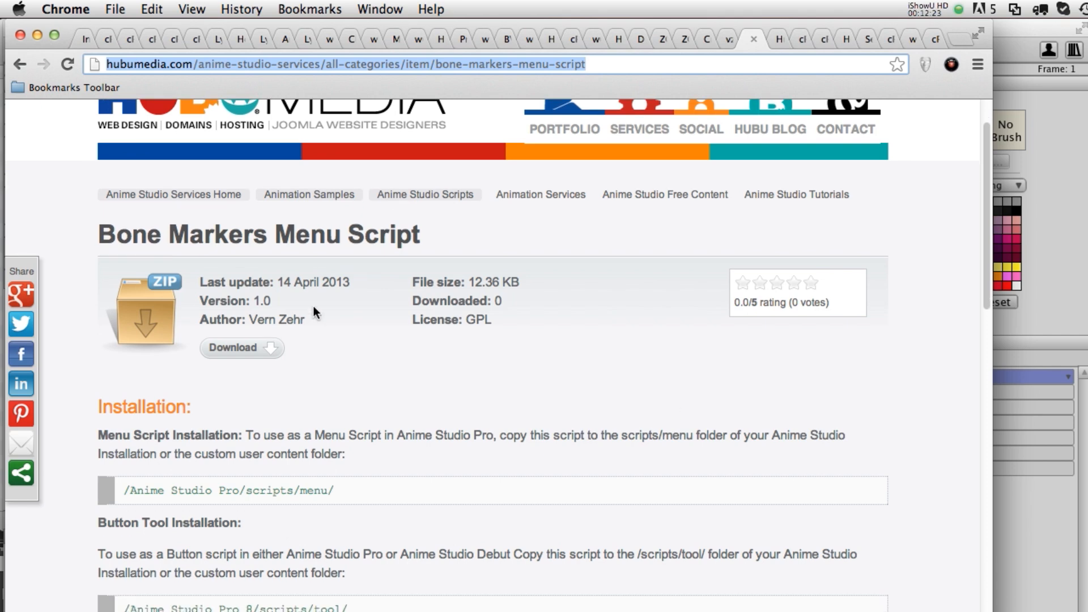
scroll(250, 241, down, 3)
scroll(329, 354, down, 5)
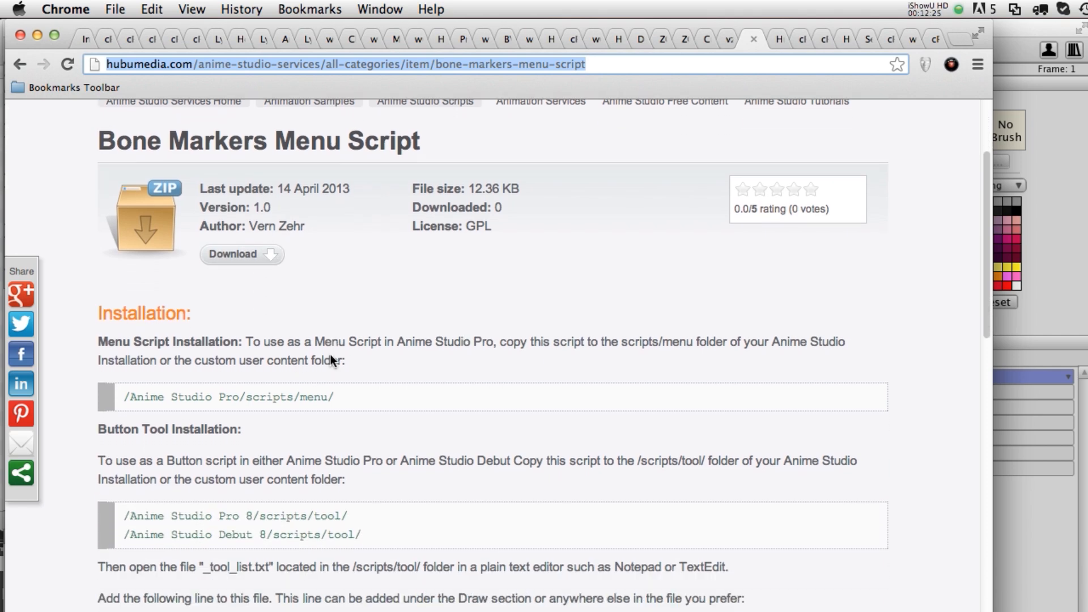
Read the script's description and usage instructions alongside the picture of the Bone Markers options dialog.
scroll(332, 352, down, 20)
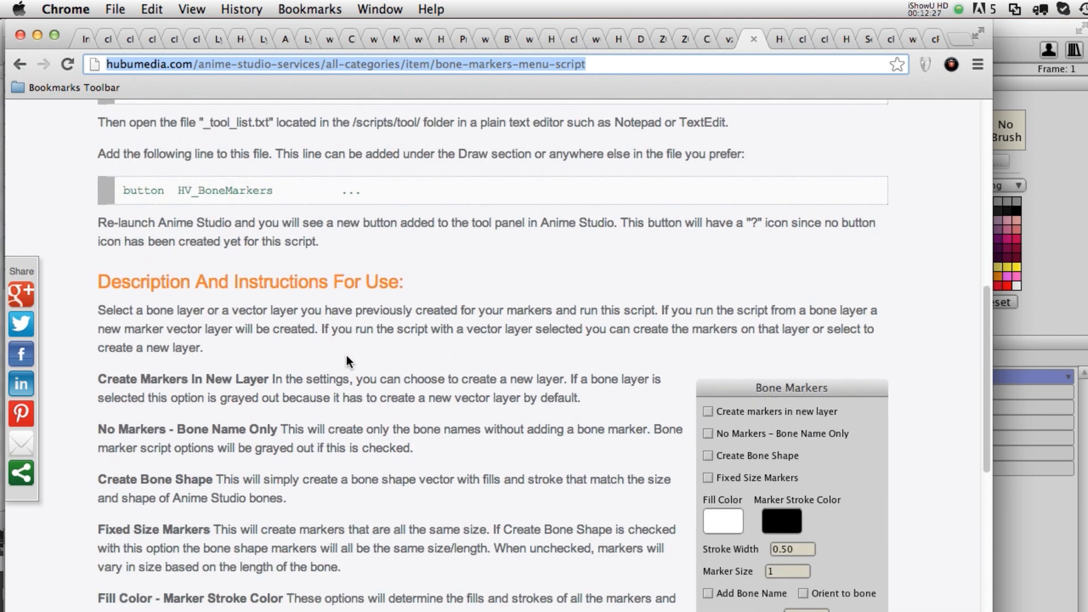
scroll(346, 354, down, 1)
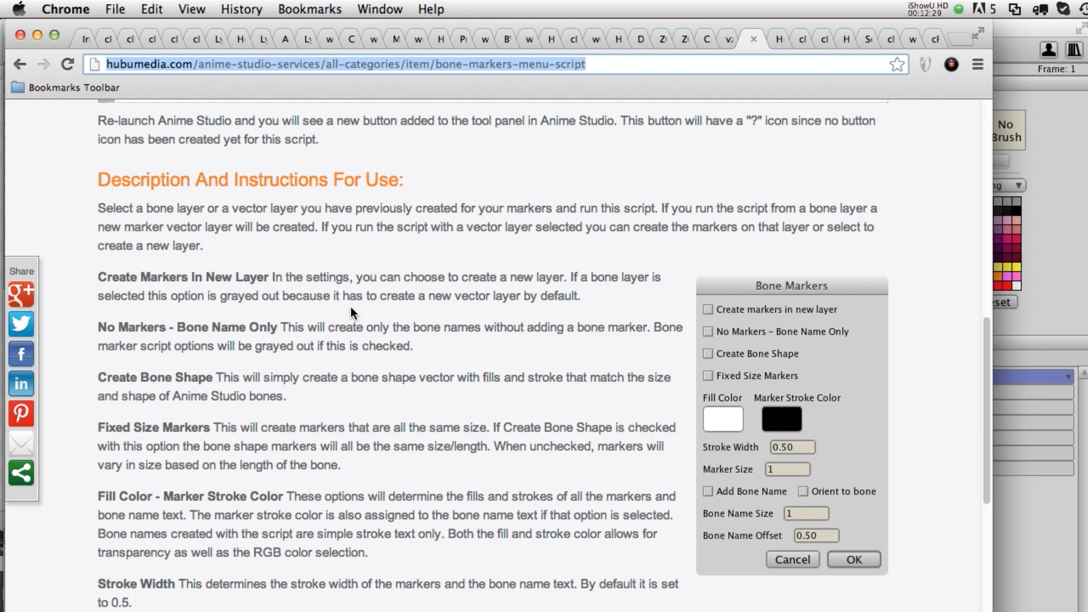
scroll(351, 323, down, 3)
scroll(491, 396, up, 2)
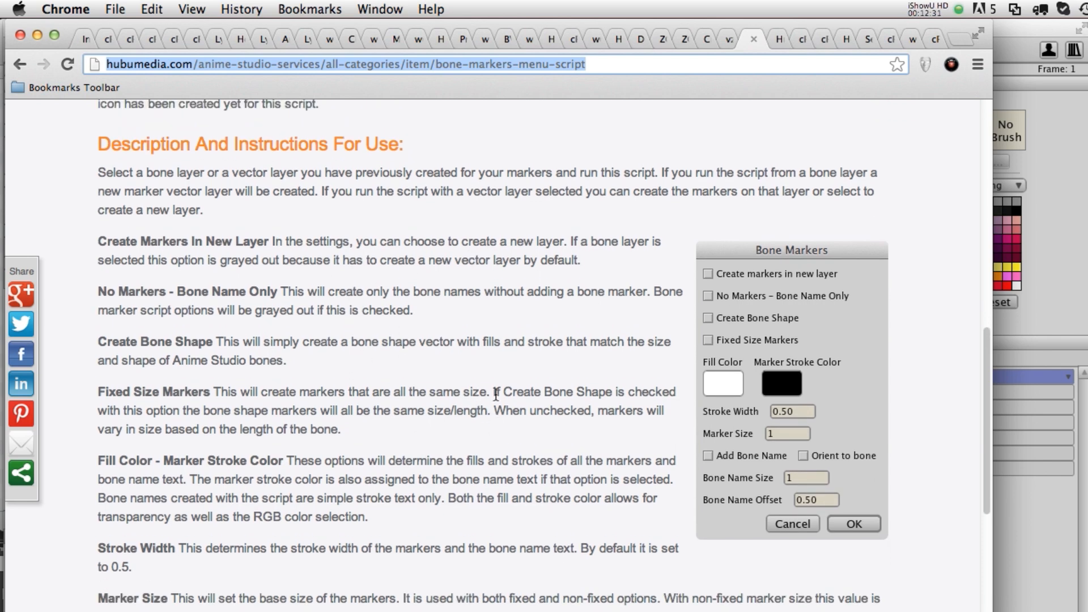
scroll(359, 315, down, 7)
scroll(363, 319, down, 7)
Download hv_bonemarkers.zip from the script page into the anime studio downloaded scripts folder.
scroll(363, 319, up, 20)
scroll(363, 319, up, 12)
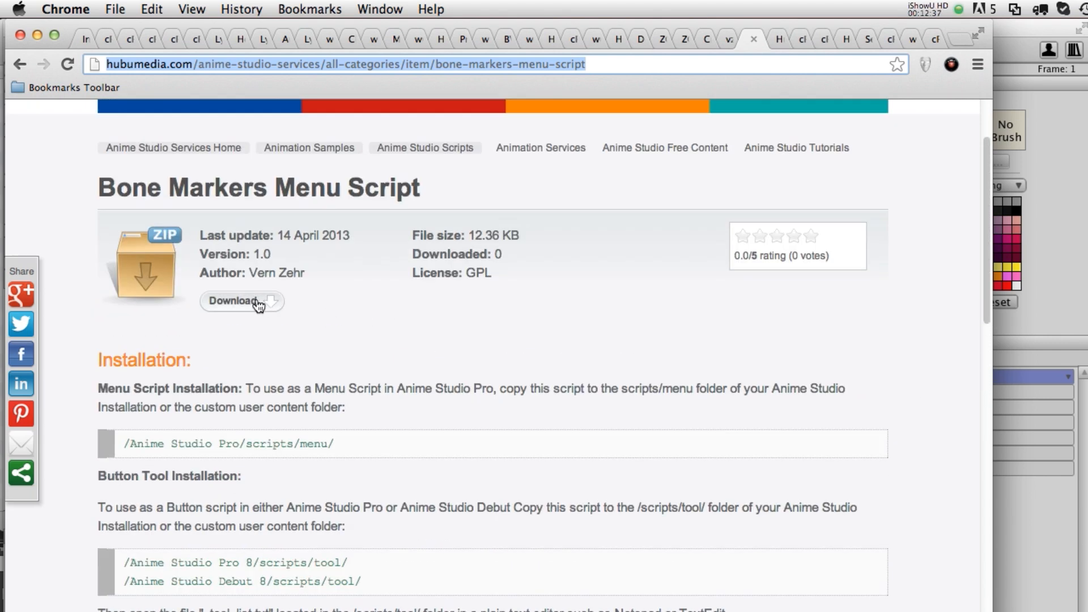
click(258, 302)
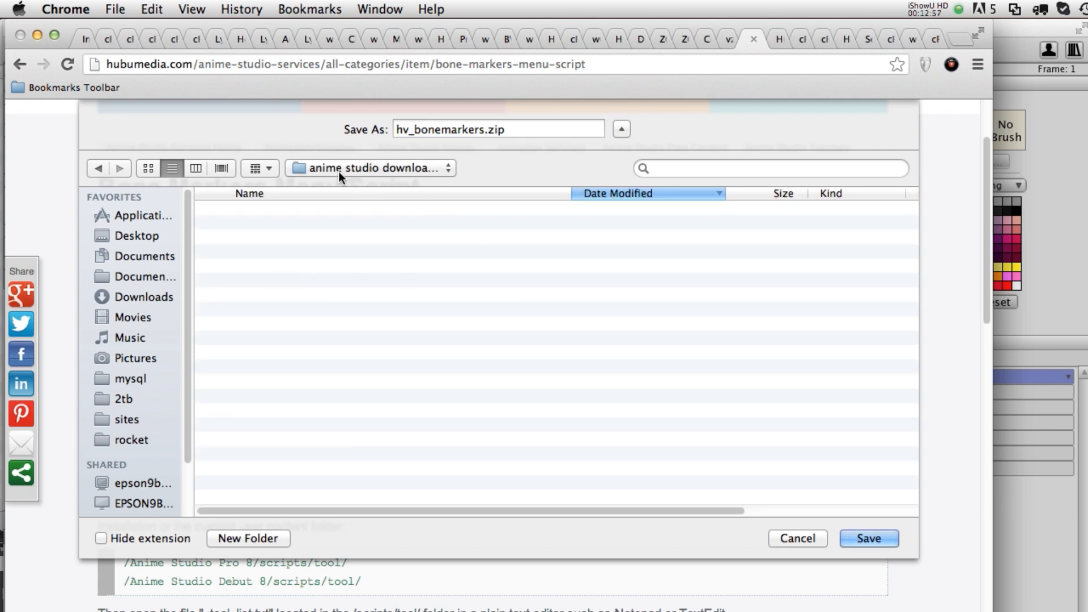
click(871, 536)
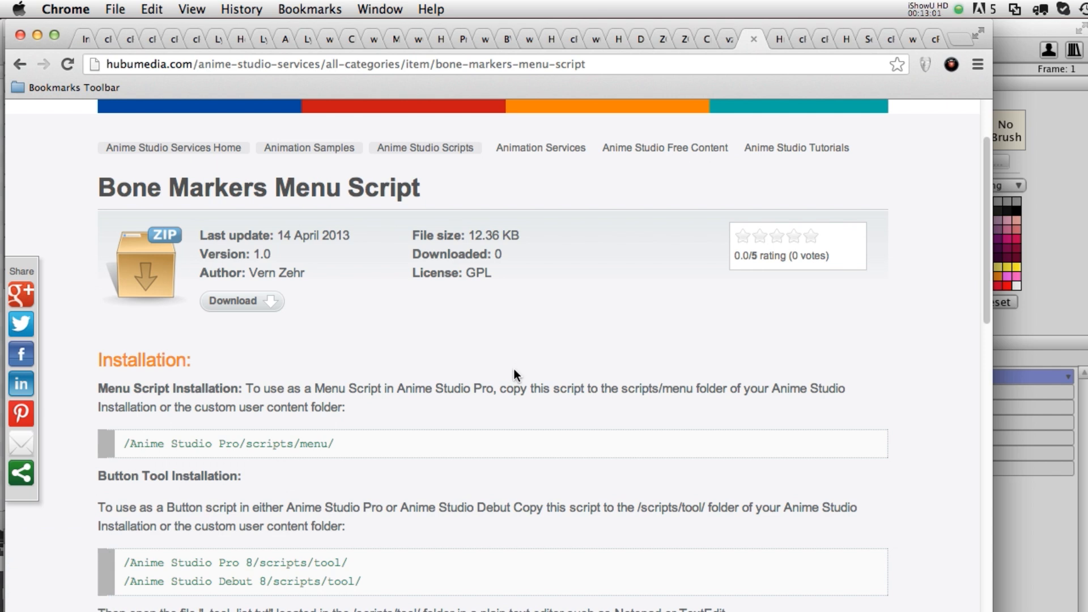
Switch to Finder, unpack hv_bonemarkers.zip and expand the extracted hv_bonemarkers folder.
key(super+Tab)
click(391, 375)
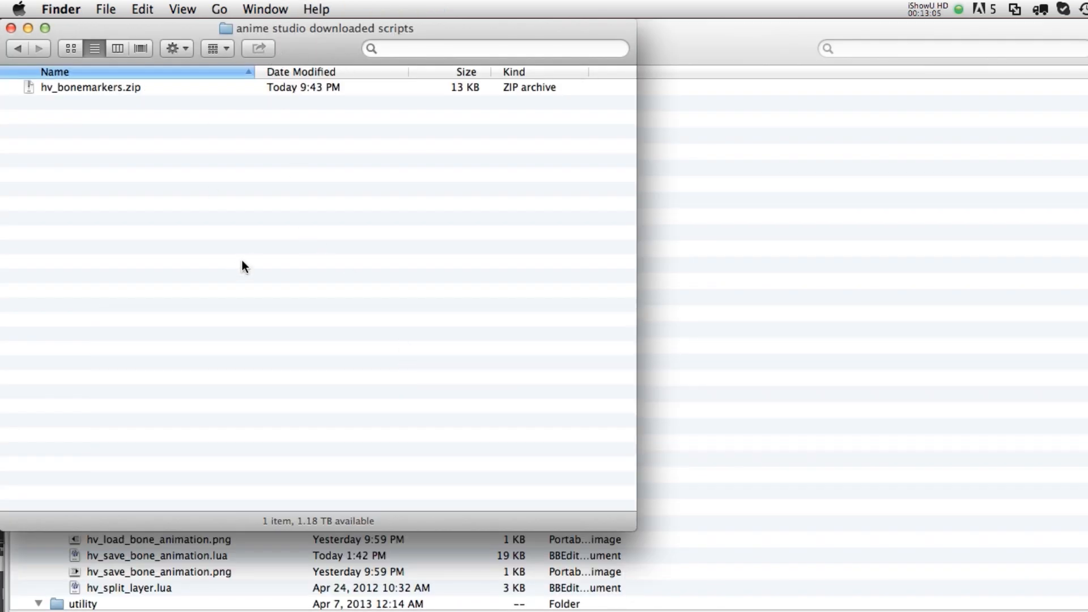
click(33, 86)
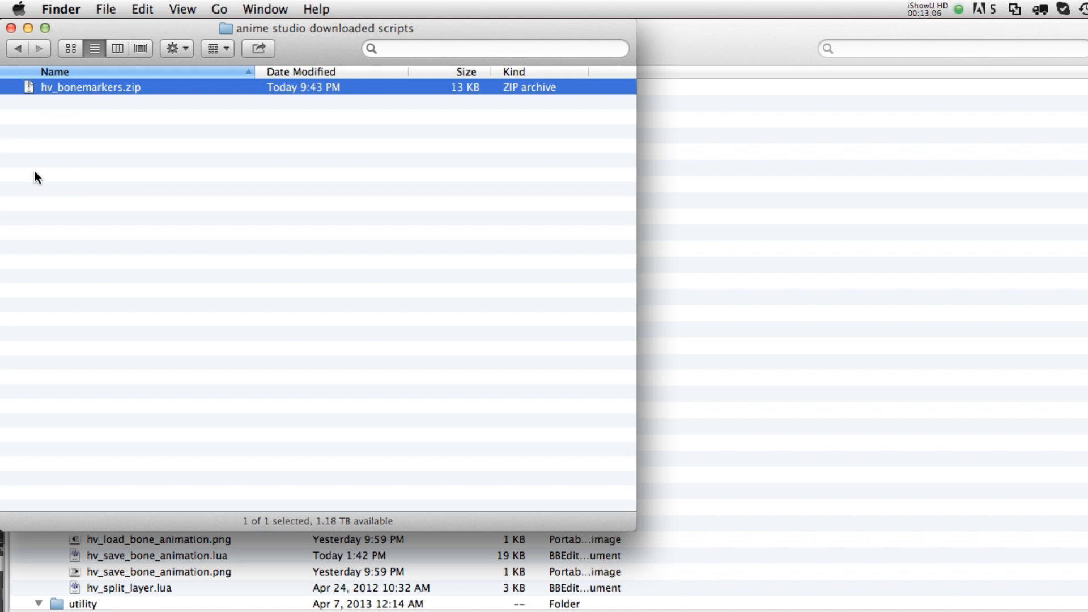
double_click(30, 87)
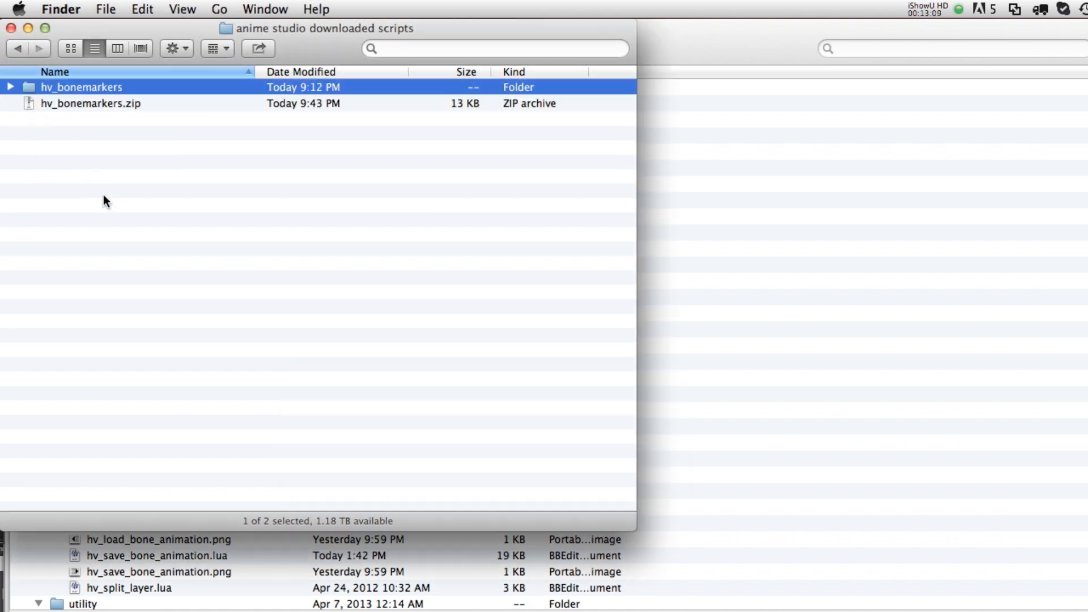
click(11, 88)
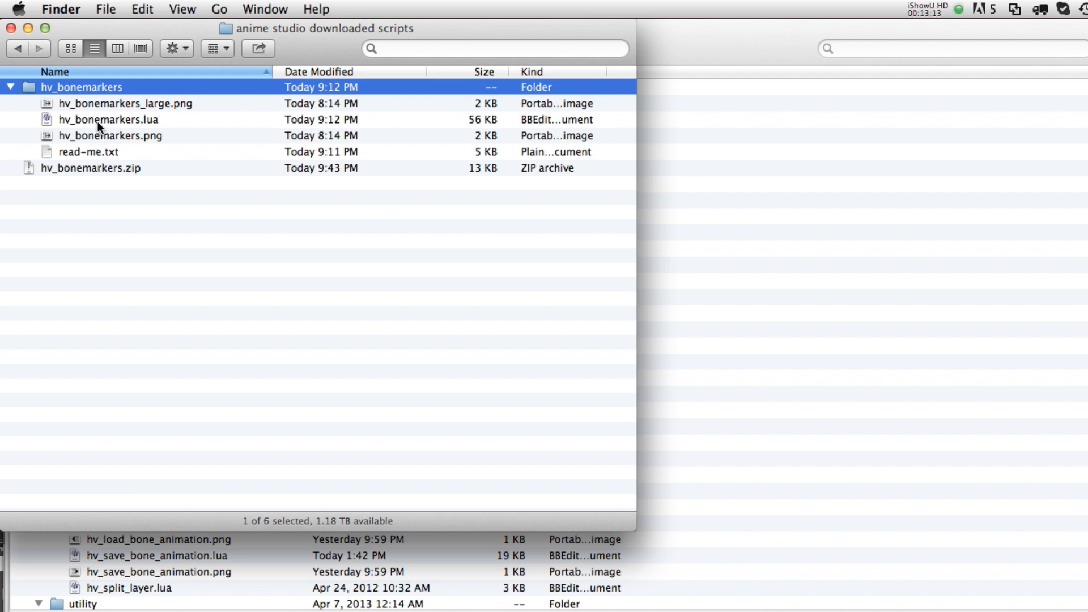
Review the read-me, Lua and PNG files in the hv_bonemarkers folder, select the three script files and close the folder window.
click(76, 153)
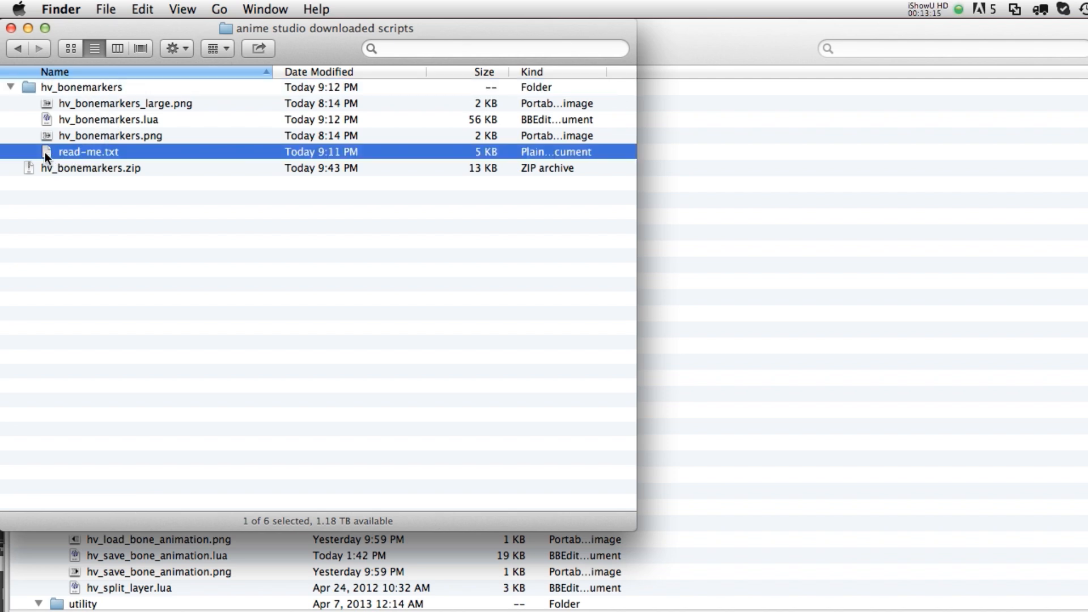
click(125, 138)
click(125, 122)
click(124, 135)
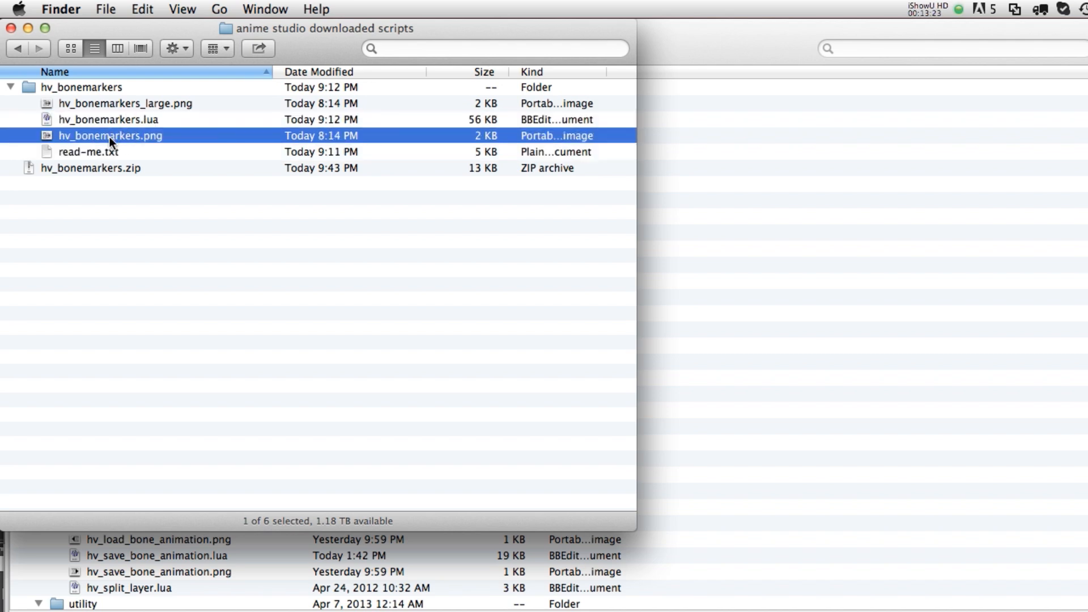
click(127, 103)
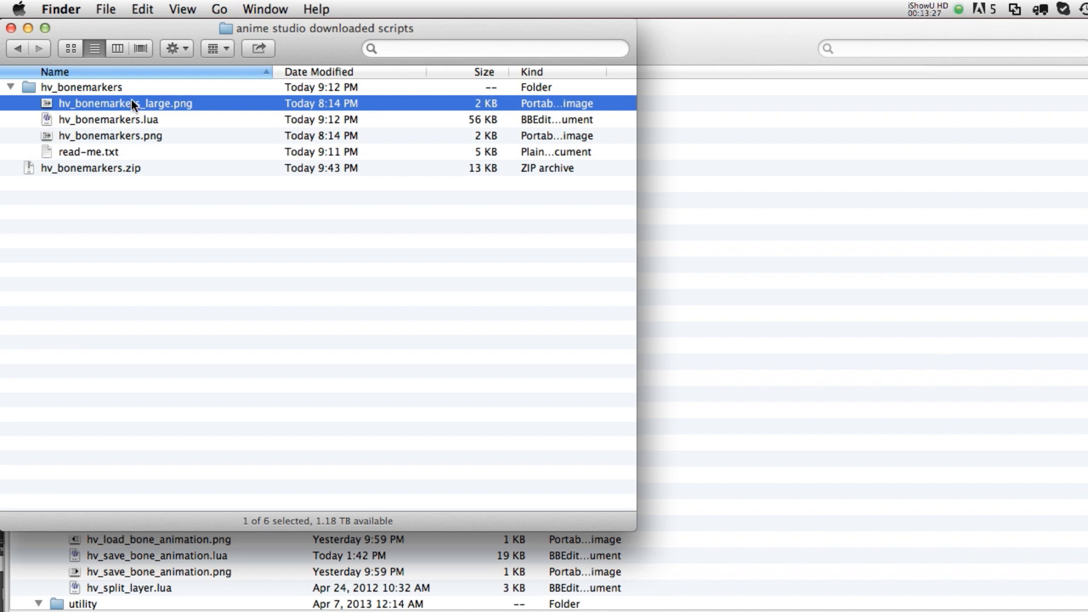
click(128, 136)
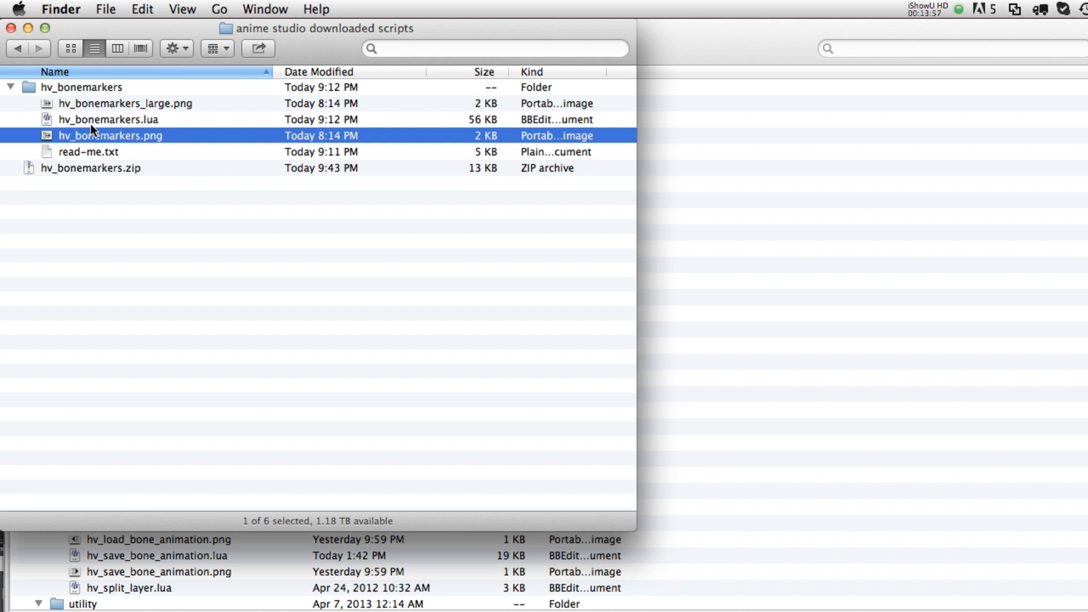
shift+click(124, 103)
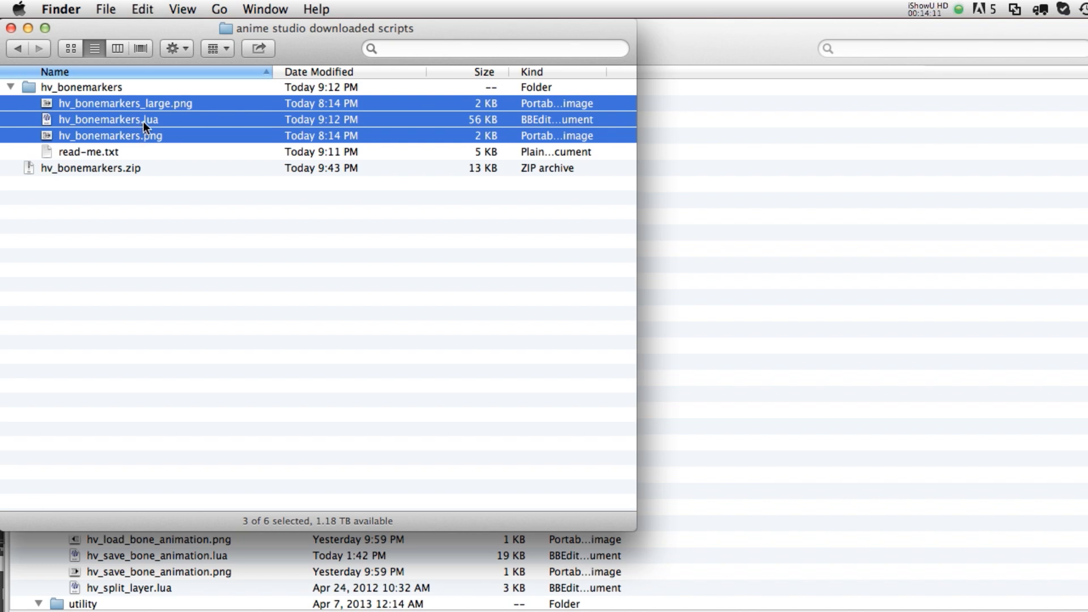
key(super+w)
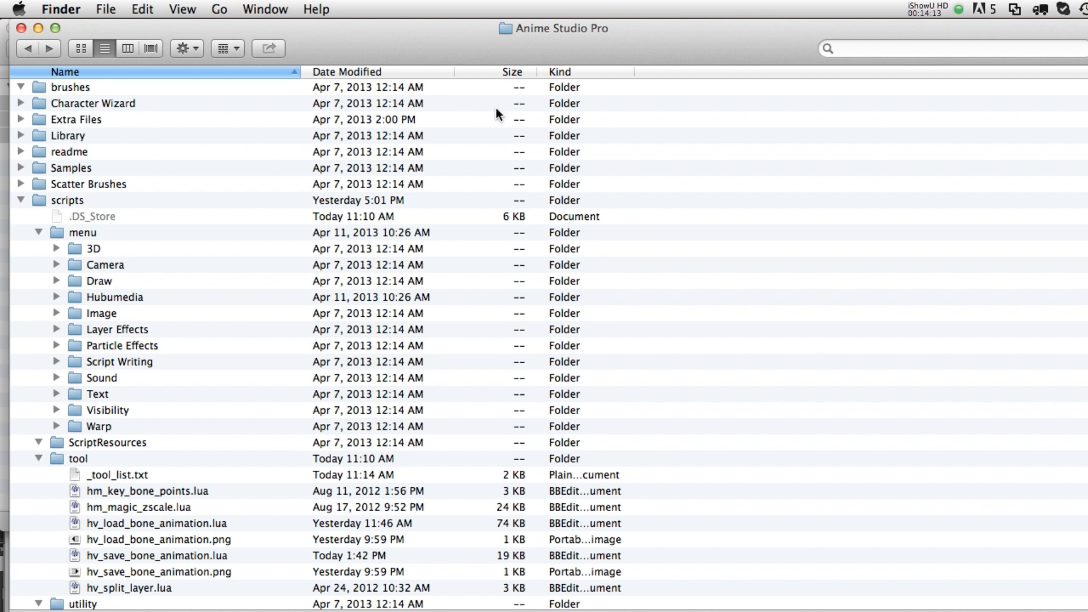
Switch to Anime Studio Pro, open its custom content folder, and collapse the menu and tool folders inside scripts.
key(super+Tab)
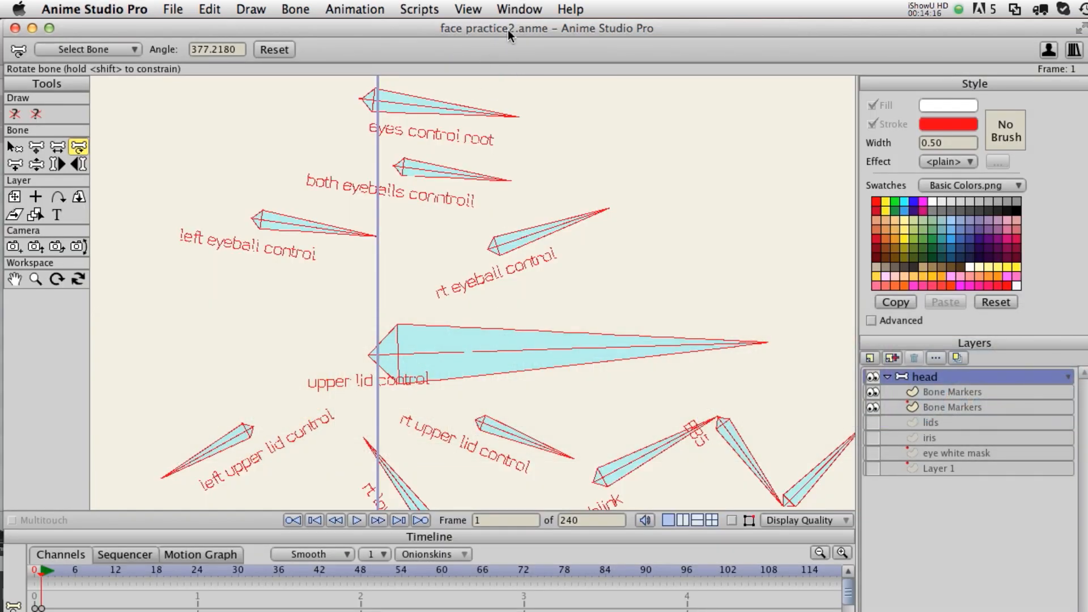
click(569, 9)
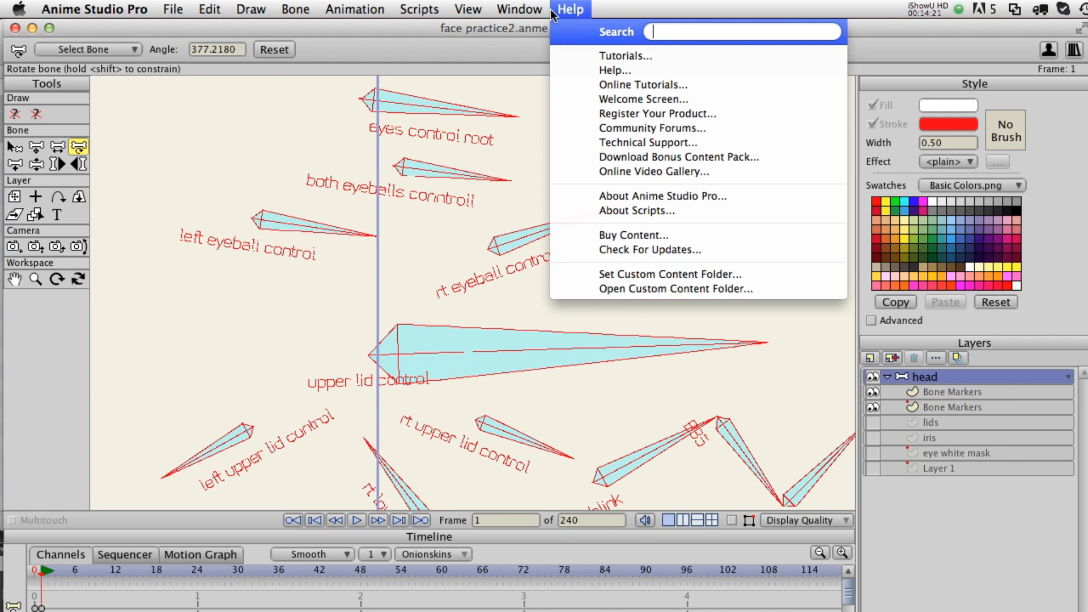
click(632, 290)
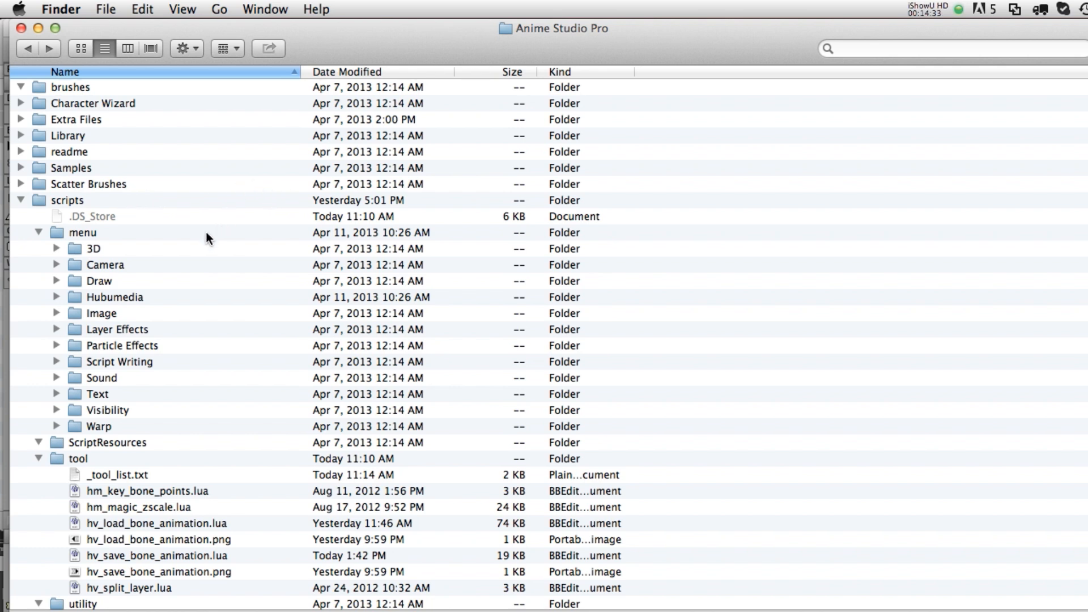
click(40, 231)
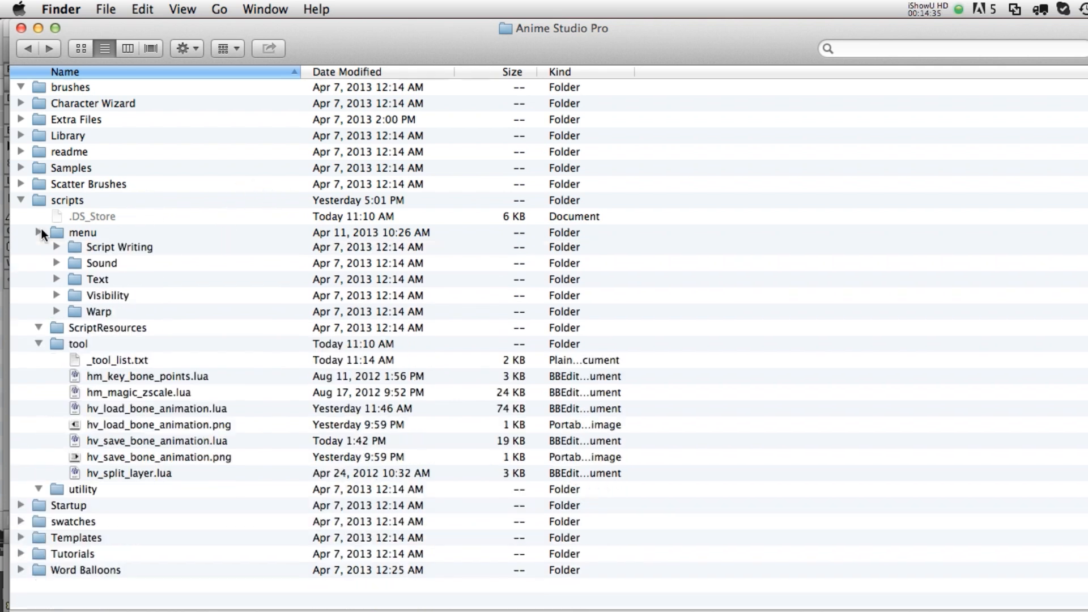
click(40, 263)
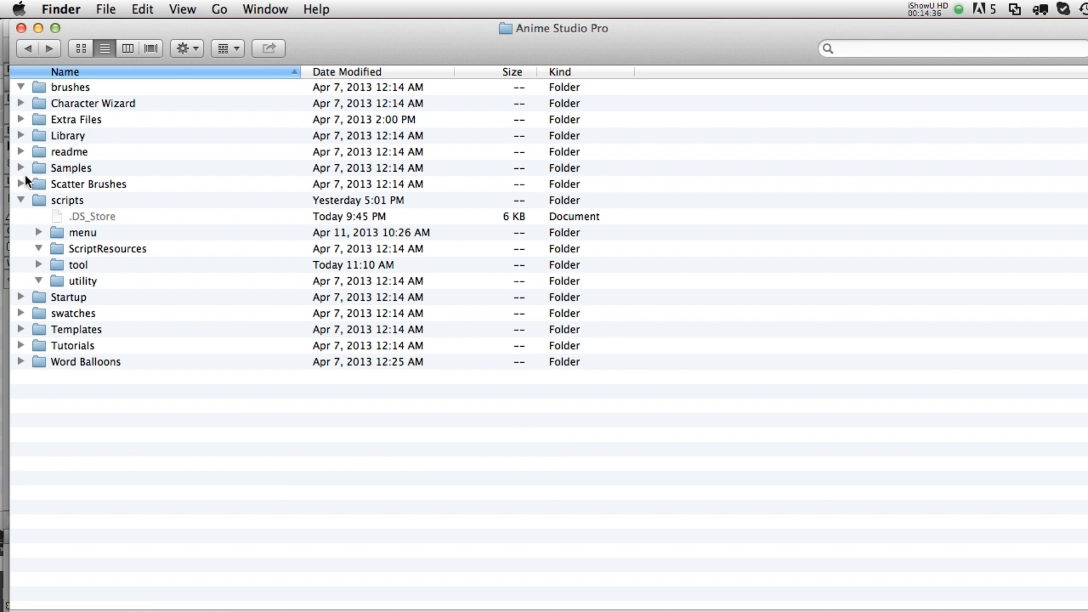
click(26, 104)
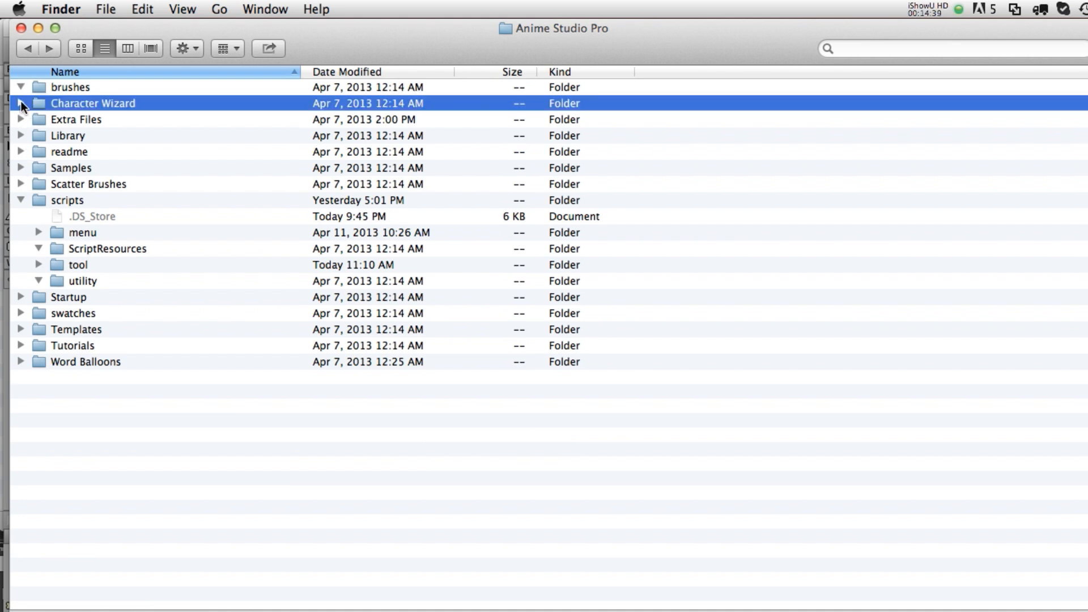
click(21, 103)
click(22, 104)
click(25, 141)
click(25, 141)
Expand the menu folder and its Hubumedia subfolder, and examine the scripts there and in the nested bones folder.
click(40, 233)
click(57, 297)
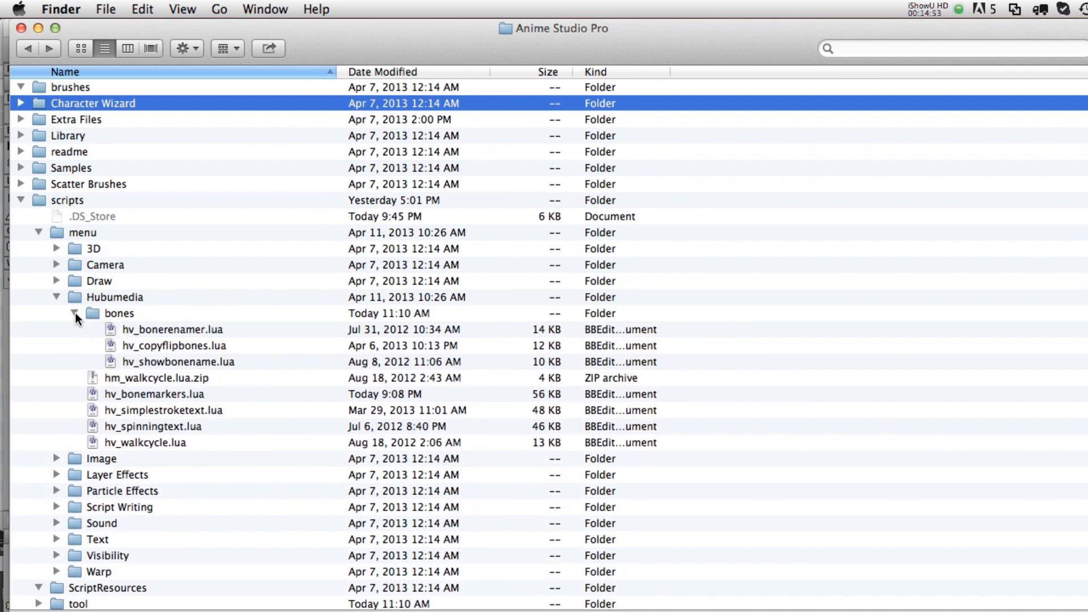
click(74, 312)
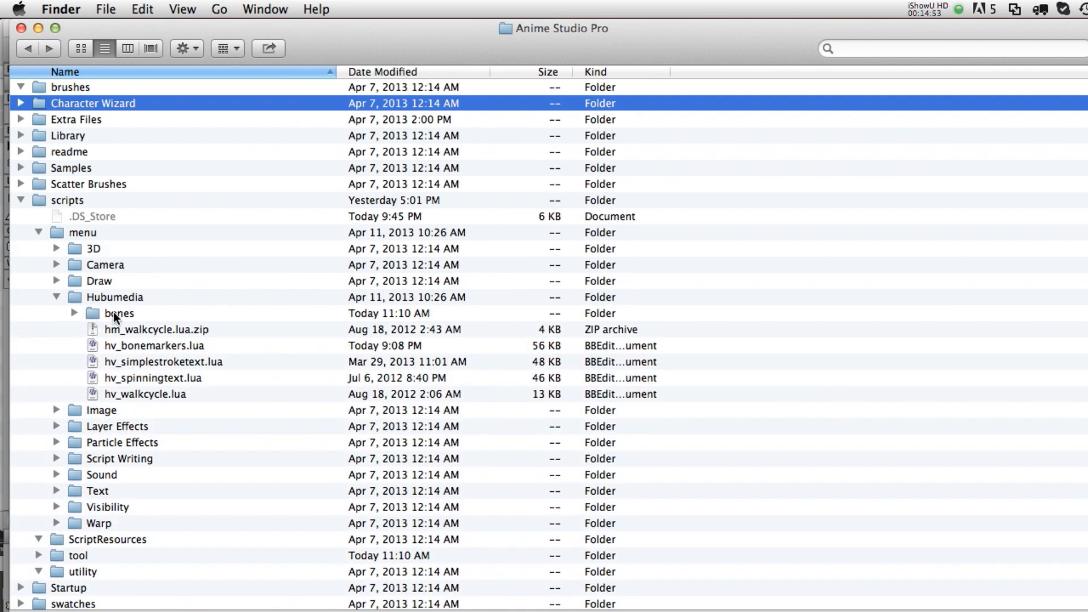
click(75, 315)
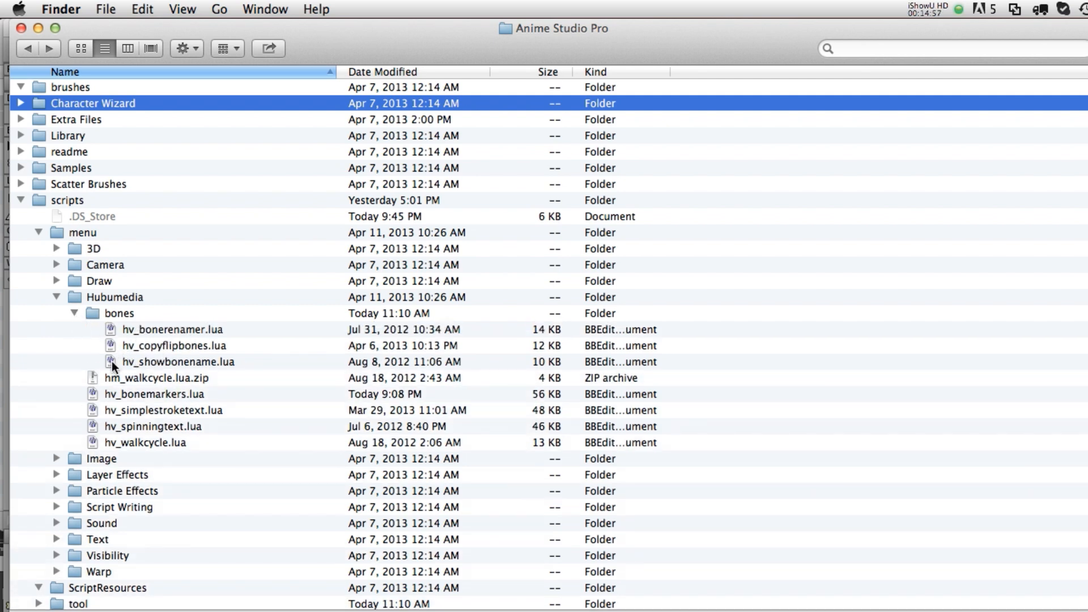
click(73, 313)
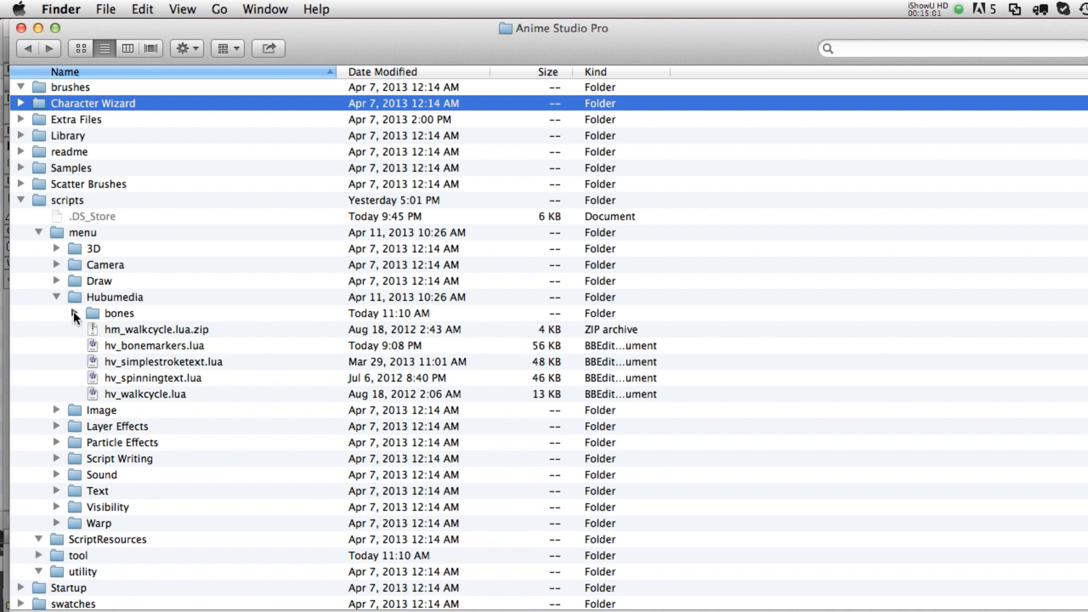
click(75, 313)
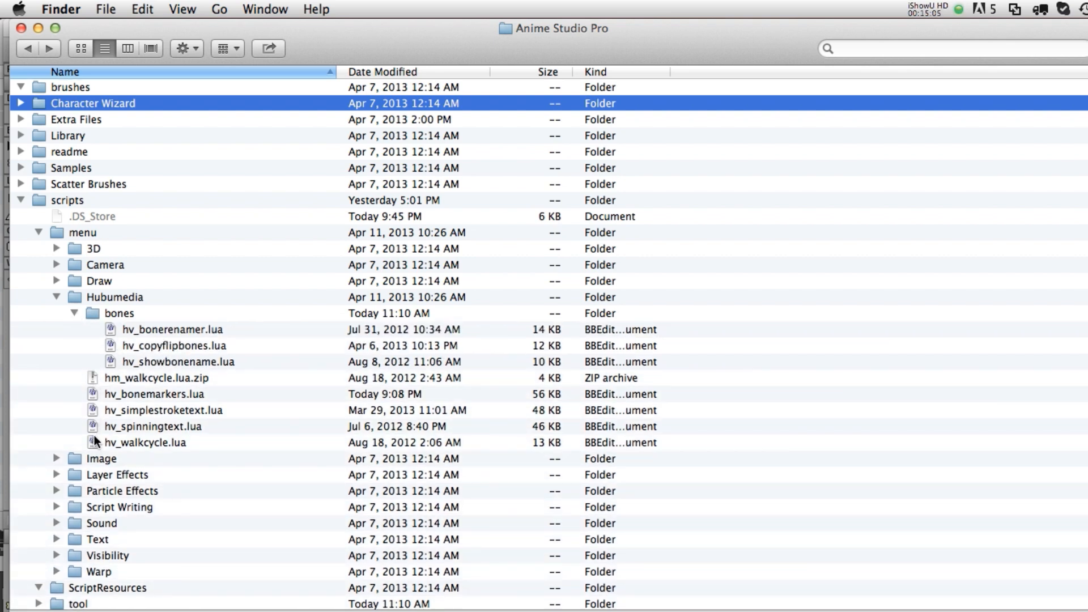
click(77, 310)
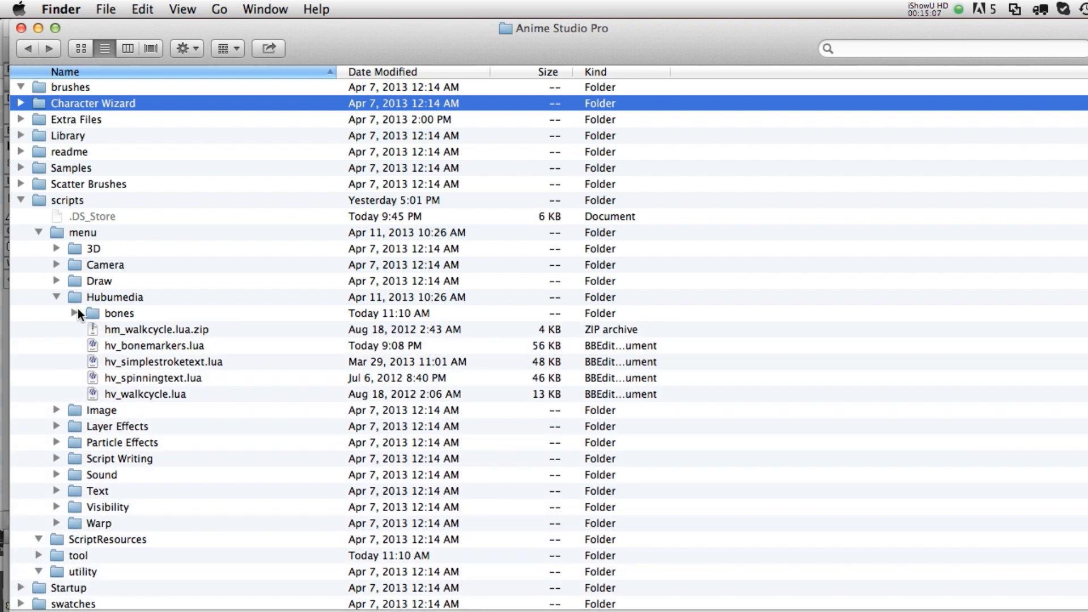
click(76, 311)
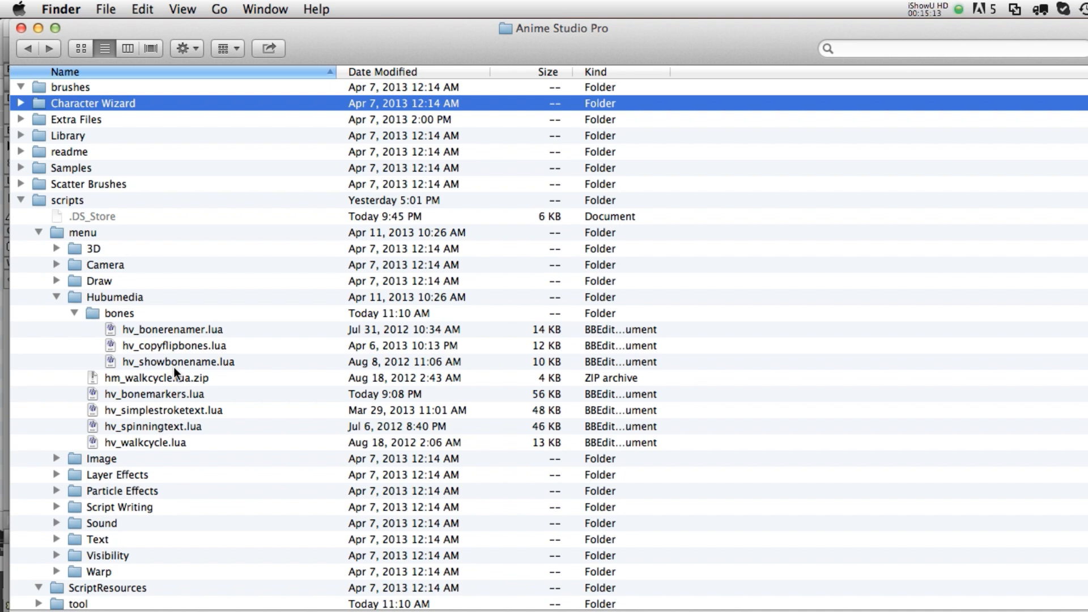
Collapse the bones subfolder and move hv_bonemarkers.lua from the Hubumedia folder to the Trash.
click(134, 392)
click(75, 314)
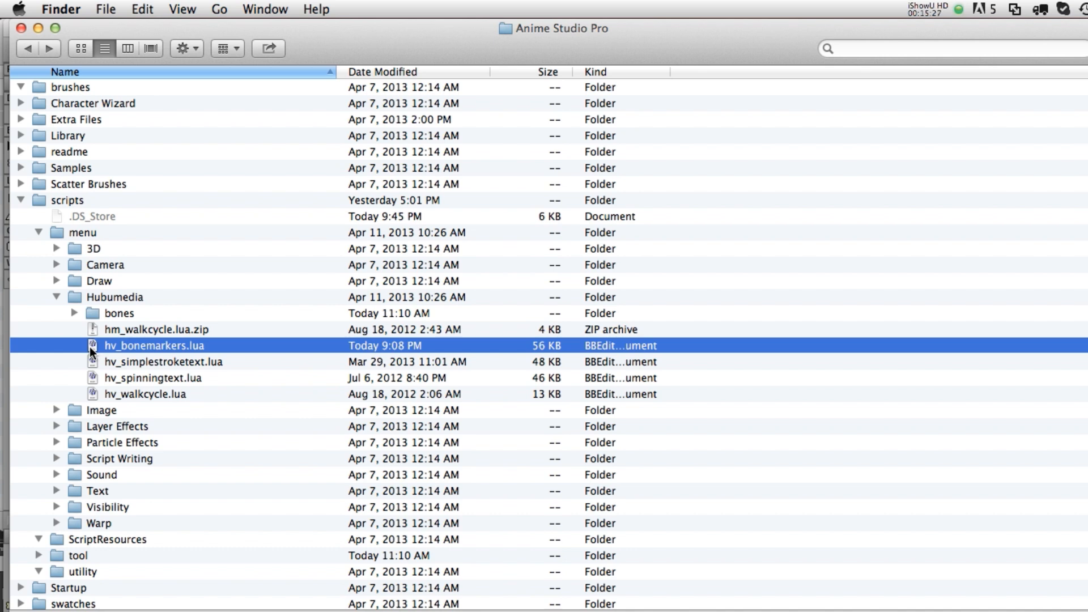
key(super+BackSpace)
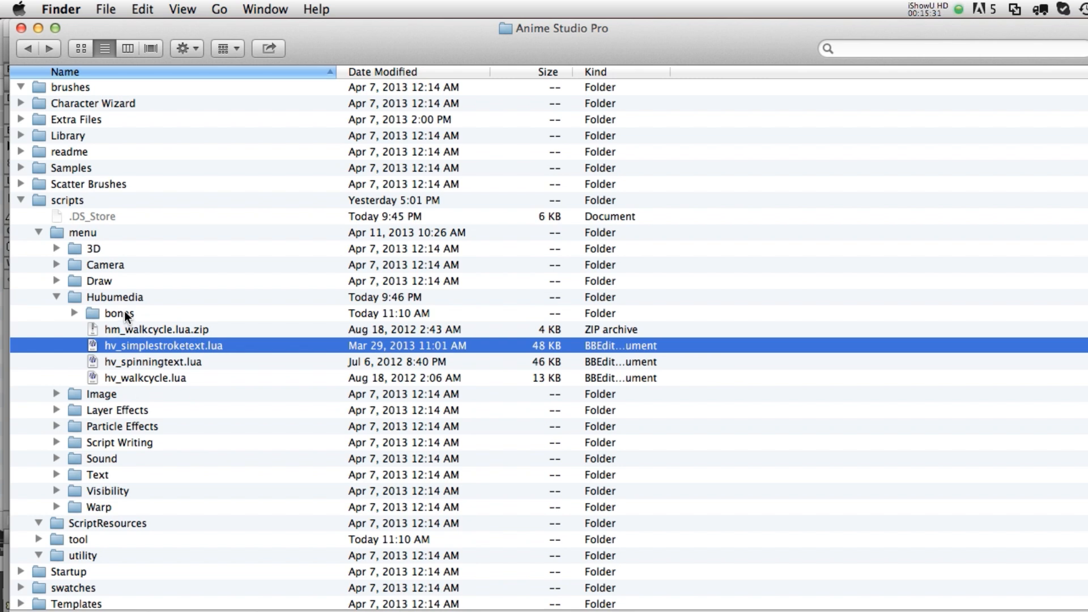
Open the tool folder inside scripts and paste the three copied hv_bonemarkers files into it.
scroll(96, 396, down, 1)
scroll(96, 395, down, 1)
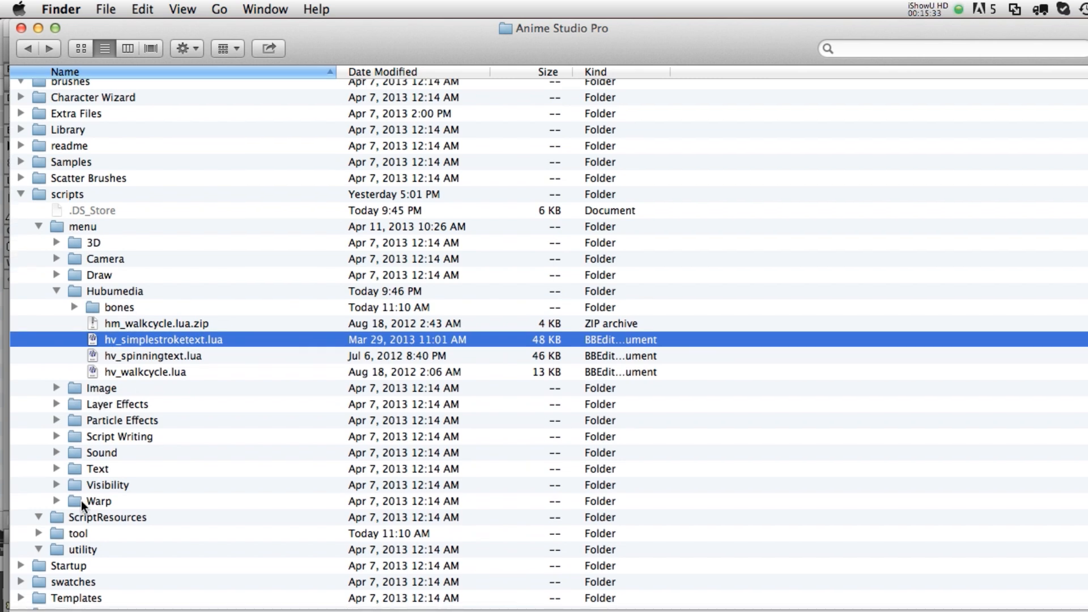
click(38, 534)
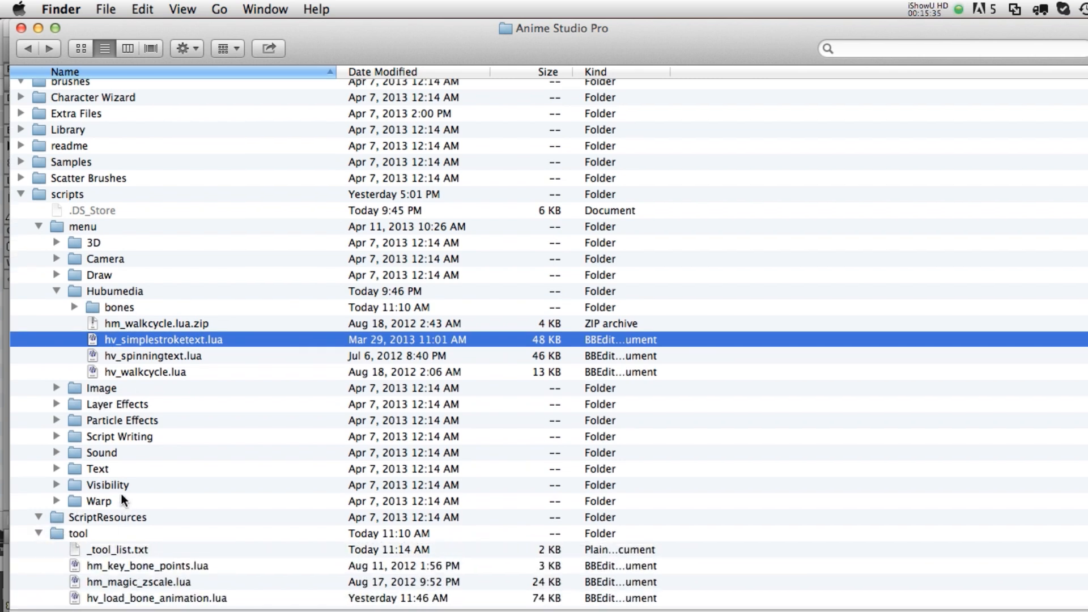
scroll(123, 493, down, 5)
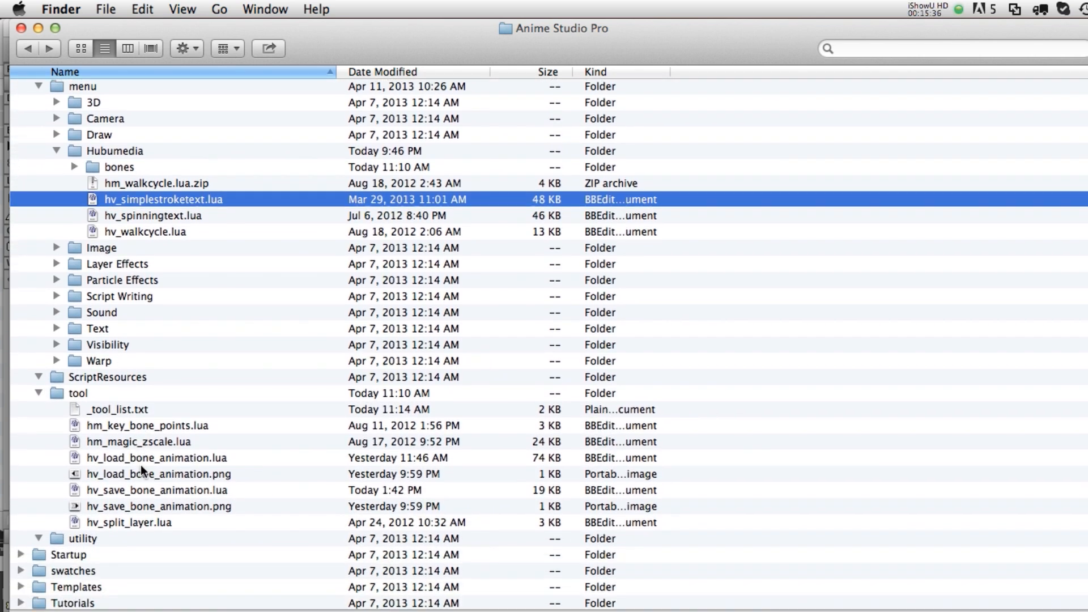
click(58, 392)
double_click(63, 392)
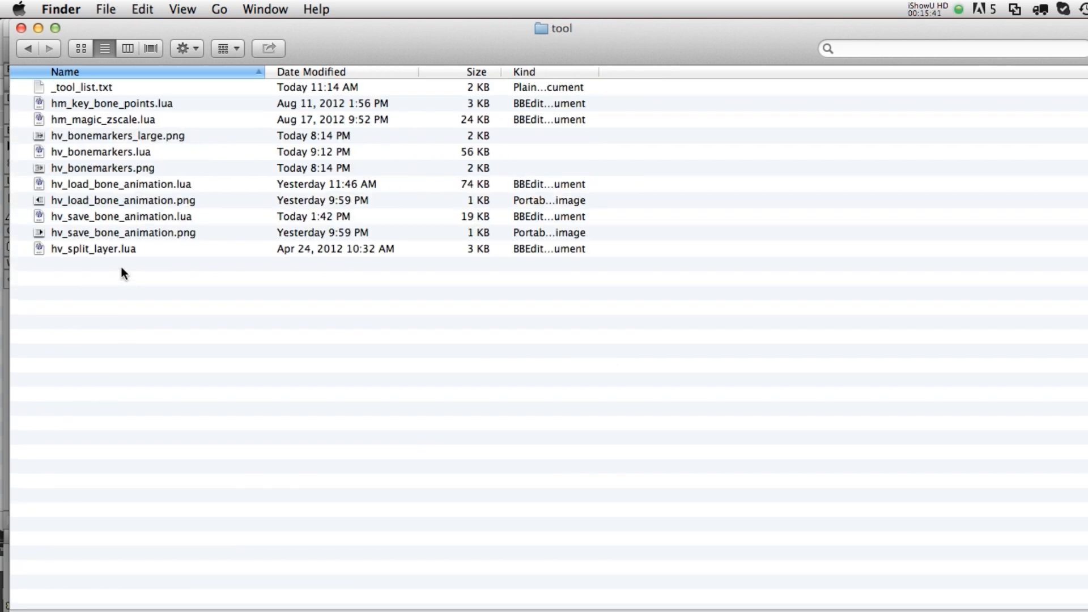
Check hv_bonemarkers_large.png, hv_bonemarkers.lua and hv_bonemarkers.png in the tool folder by selecting them together, and clear the selection.
click(103, 140)
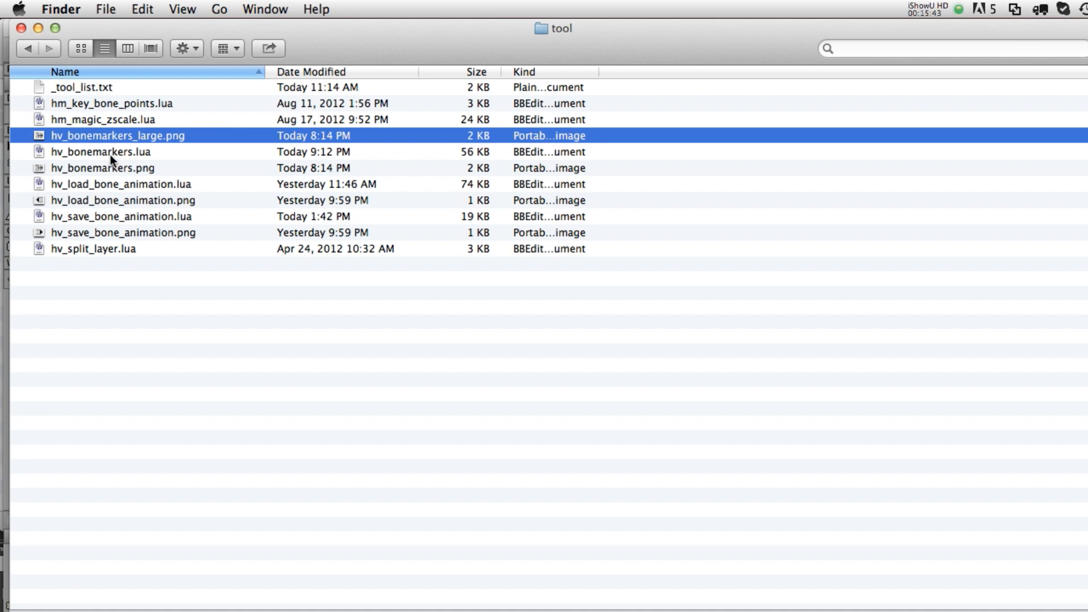
shift+click(110, 150)
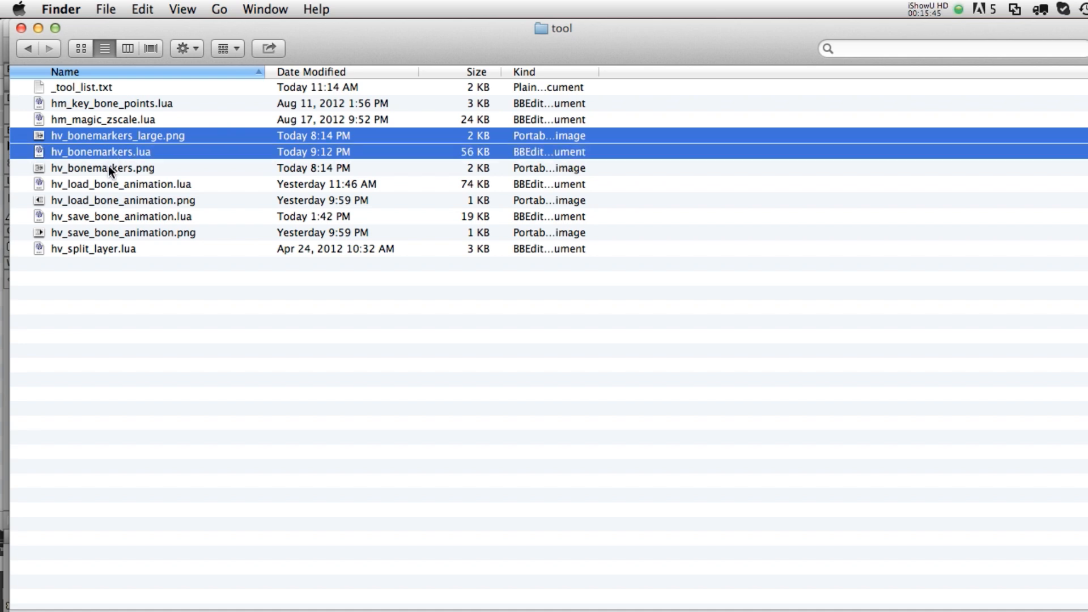
shift+click(110, 169)
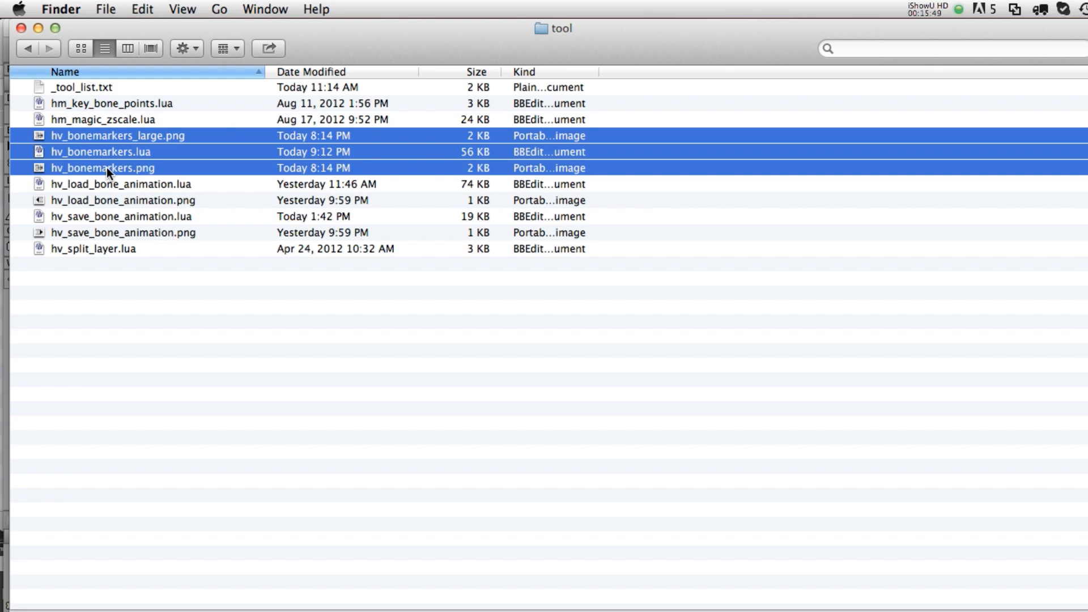
click(148, 310)
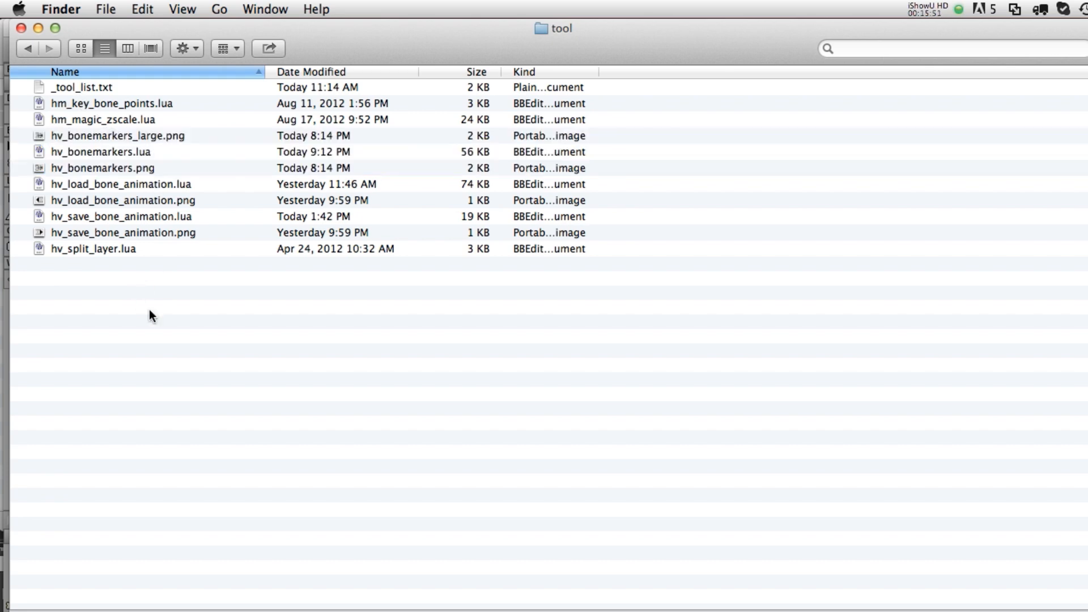
Open _tool_list.txt from the tool folder in BBEdit.
click(46, 90)
right_click(38, 87)
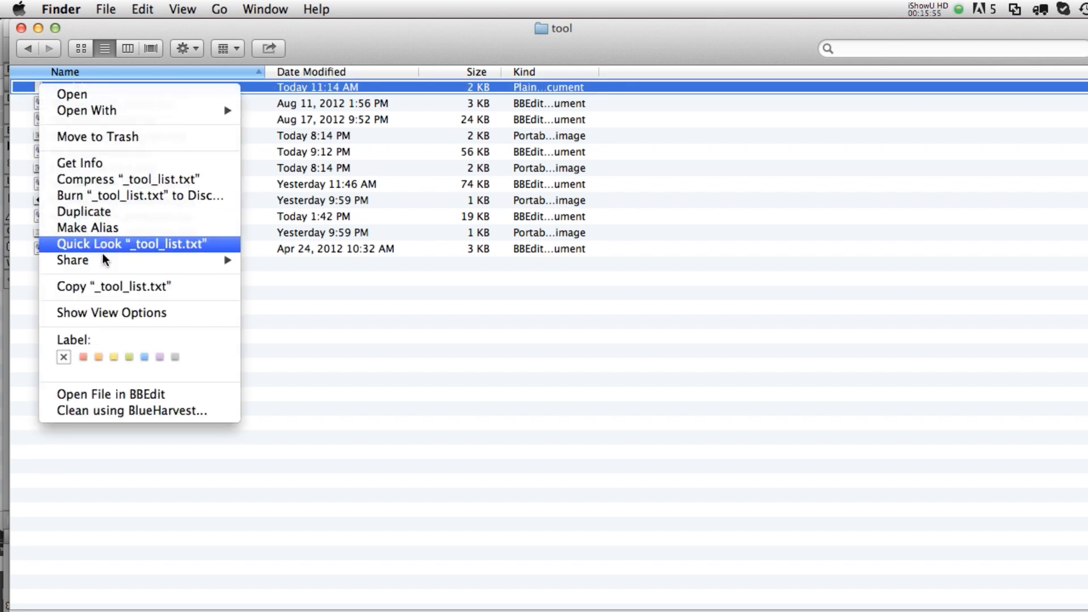
click(118, 391)
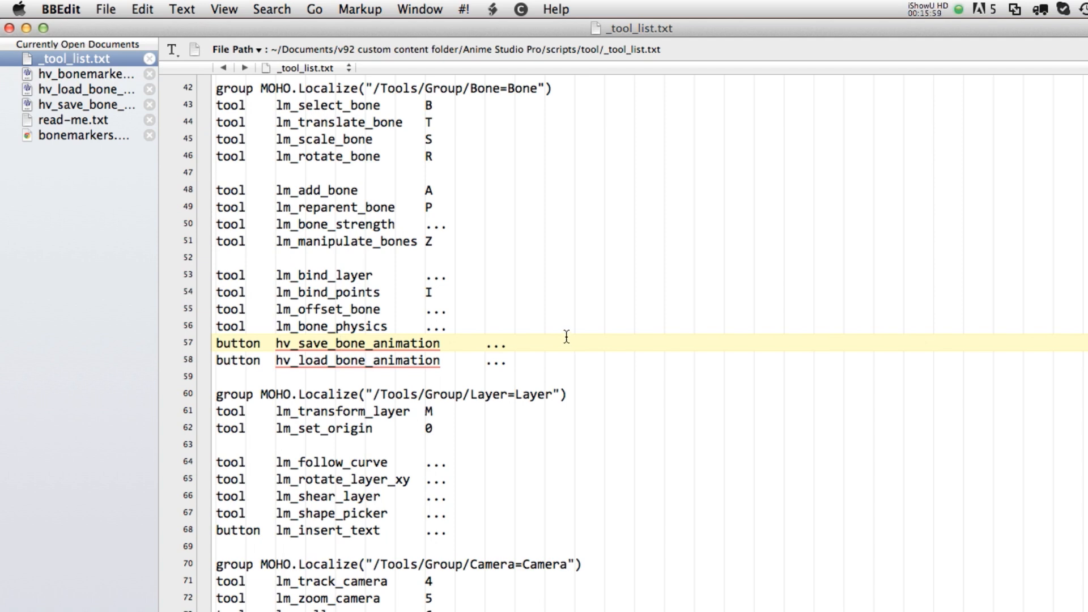
Examine the tool groups in _tool_list.txt, especially the Bone group and its hv_save_bone_animation and hv_load_bone_animation button entries.
scroll(563, 337, down, 1)
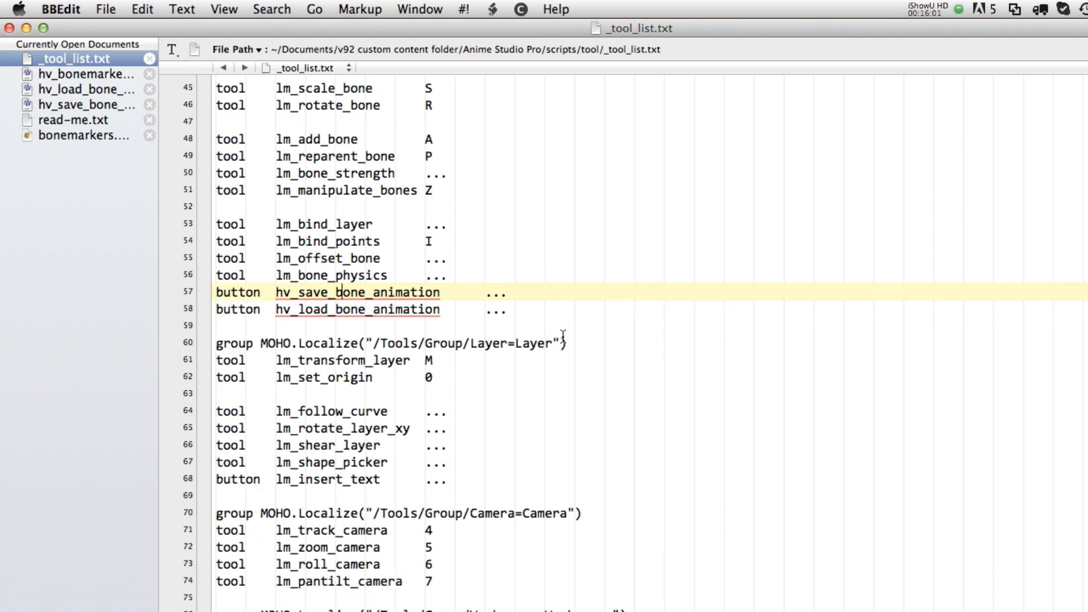
scroll(564, 337, down, 1)
scroll(563, 337, up, 3)
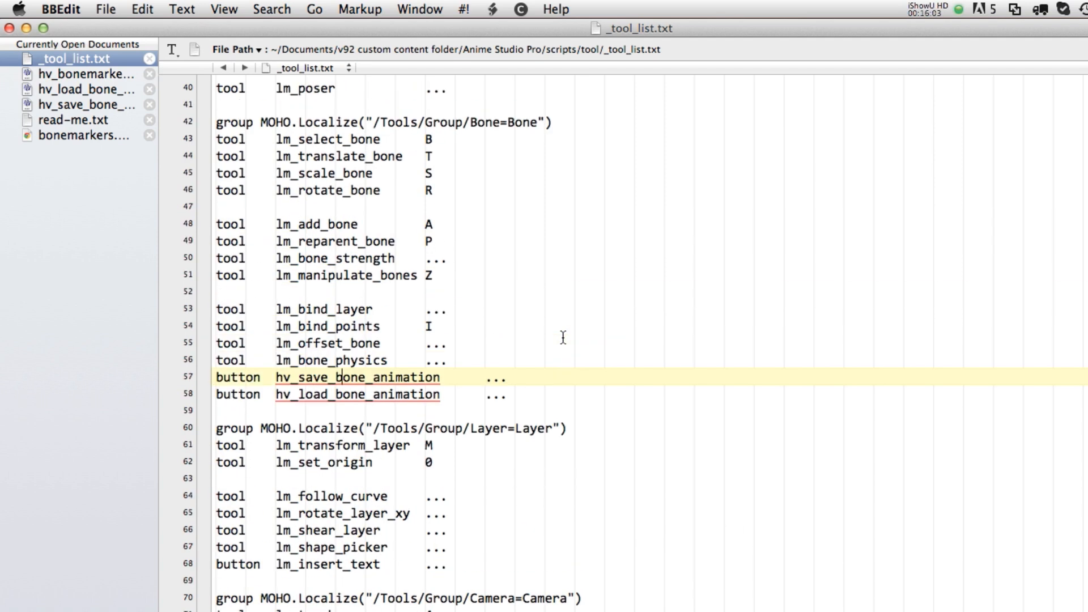
scroll(563, 336, up, 3)
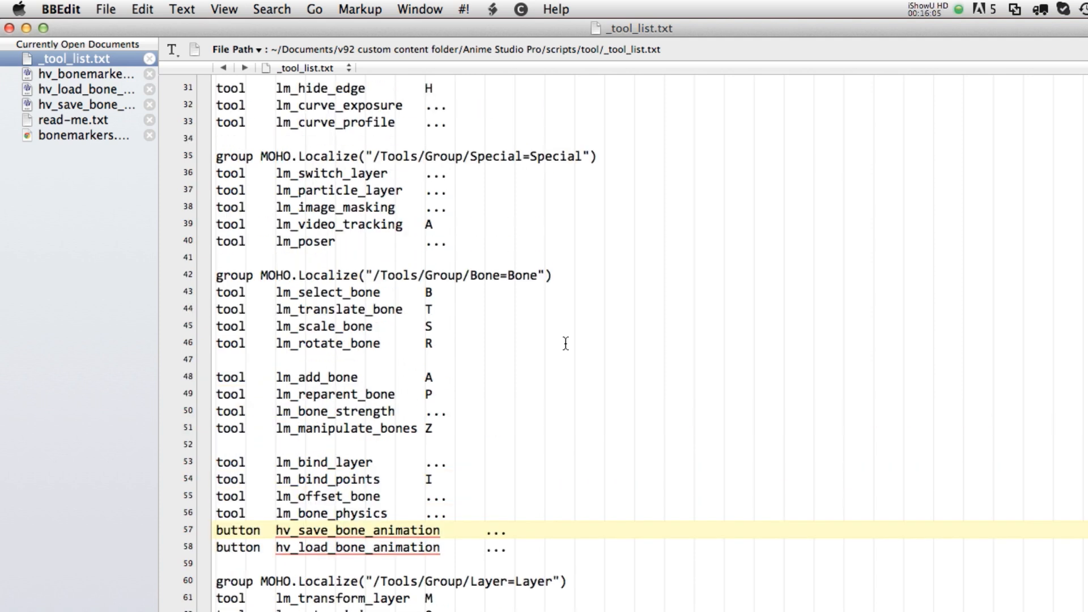
scroll(565, 342, down, 1)
scroll(540, 351, down, 1)
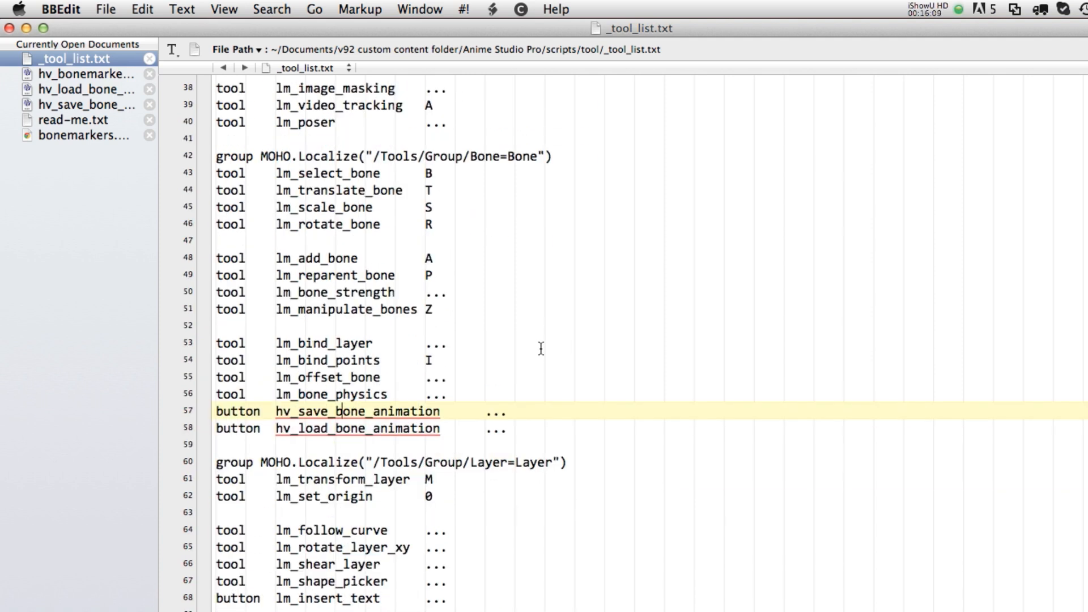
scroll(541, 351, down, 2)
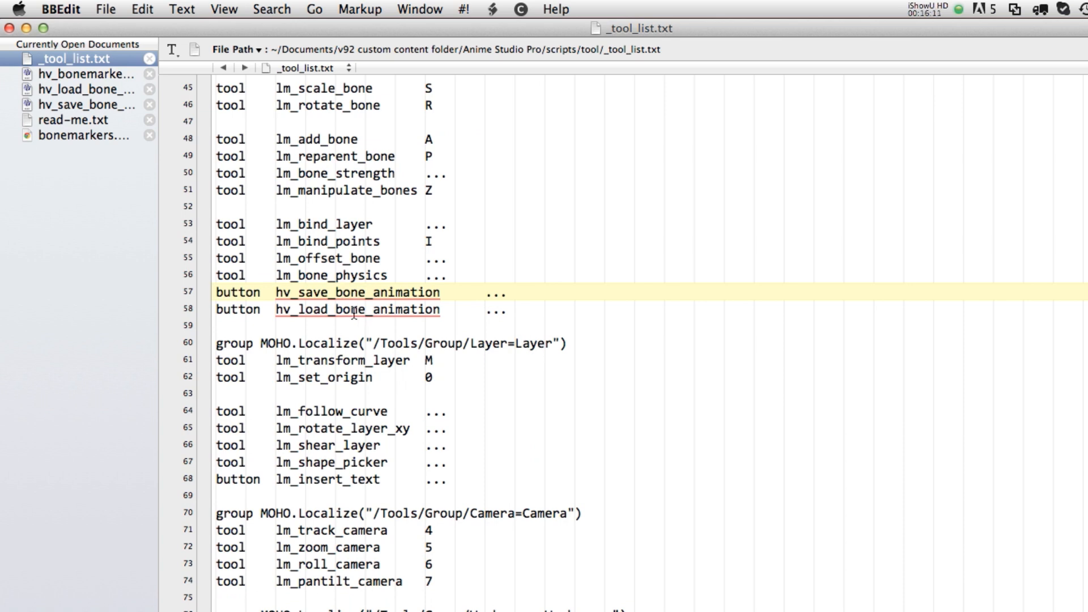
scroll(356, 313, up, 3)
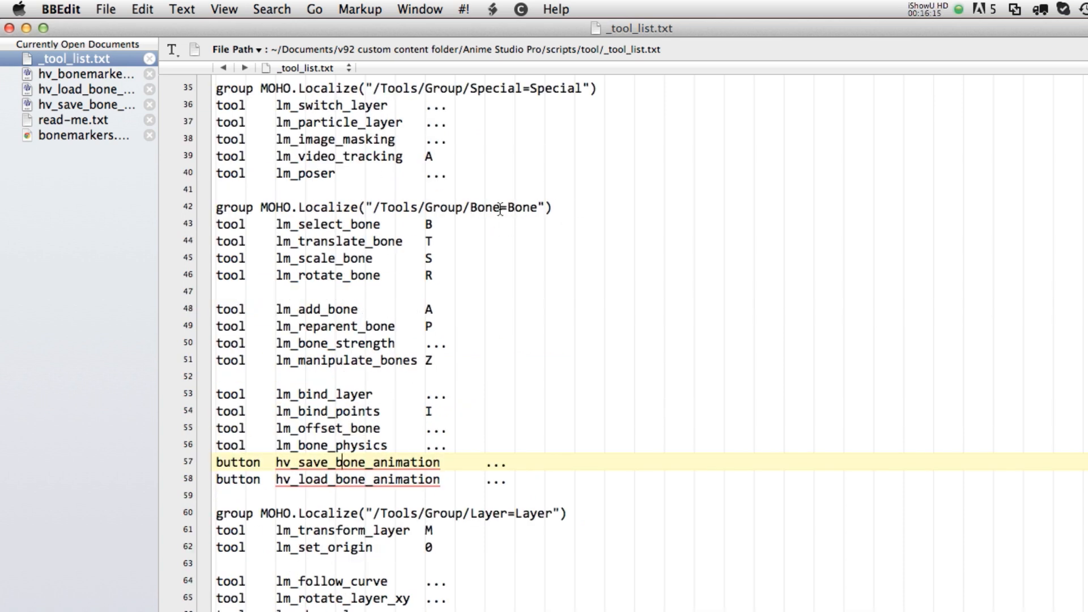
click(306, 477)
scroll(397, 479, down, 2)
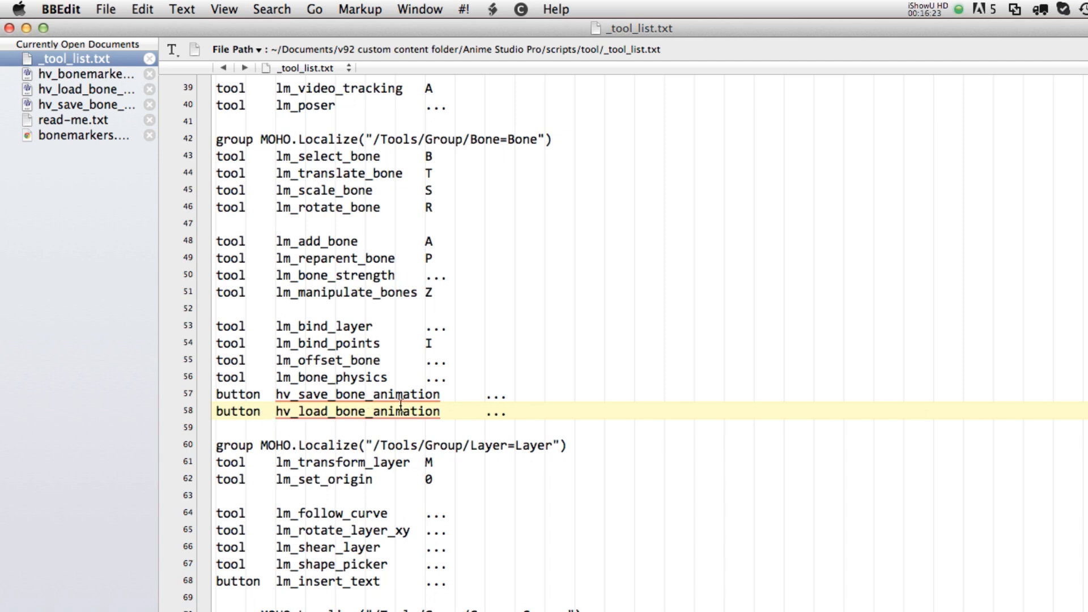
Duplicate the hv_load_bone_animation button line directly below itself in the Bone group.
triple_click(336, 411)
key(super+c)
key(Right)
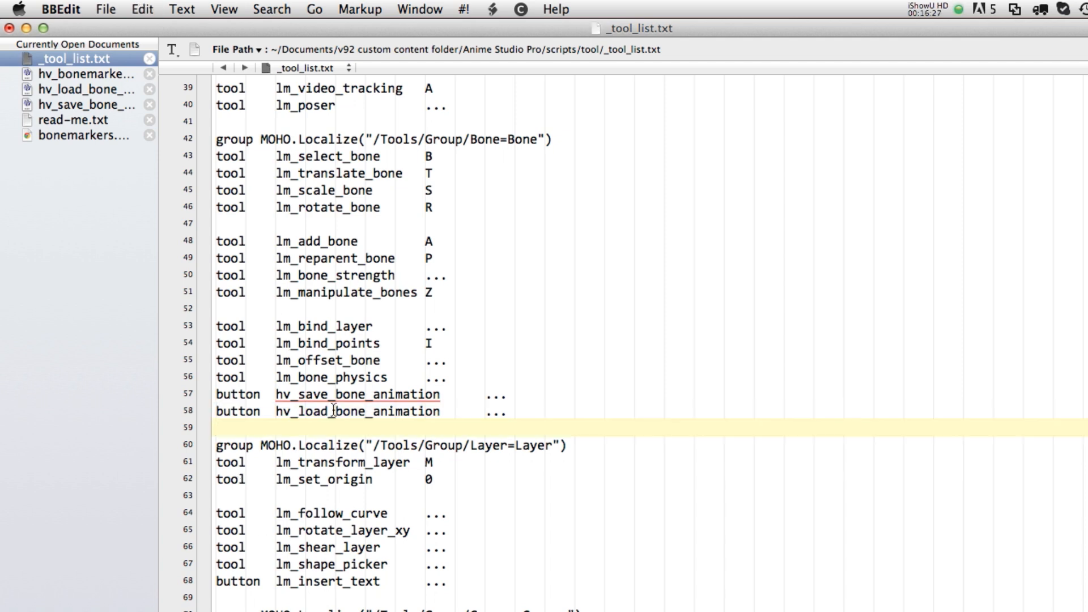
key(super+v)
Change the script name in the duplicated button line to hv_bonemarkers.
click(313, 429)
double_click(311, 430)
click(300, 430)
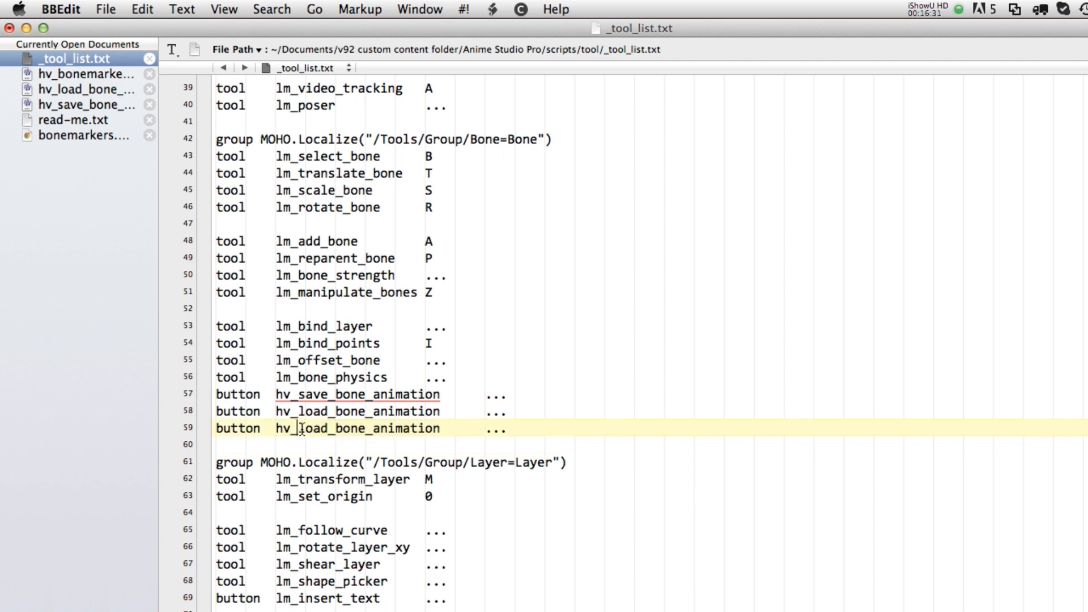
mouse_move(300, 429)
mouse_down()
mouse_move(436, 428)
mouse_move(305, 432)
mouse_up()
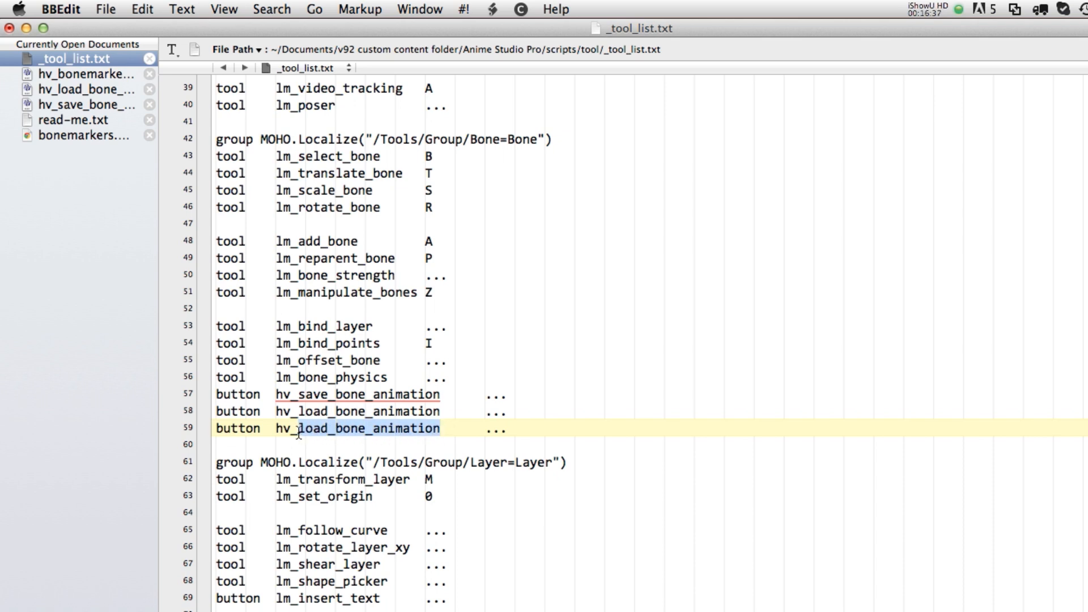
text(bob)
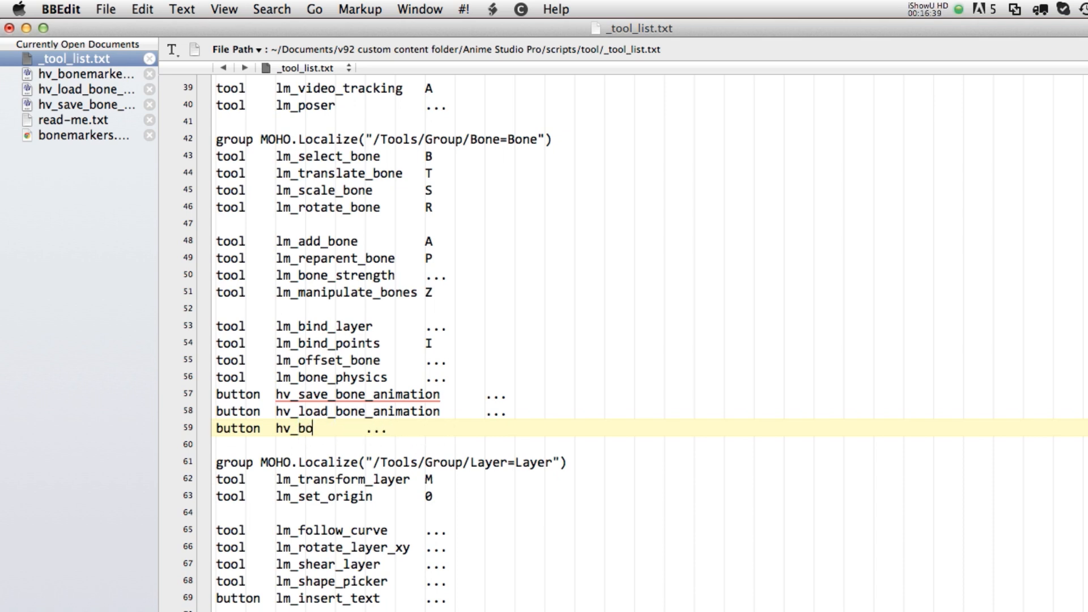
key(BackSpace)
text(nemarkers)
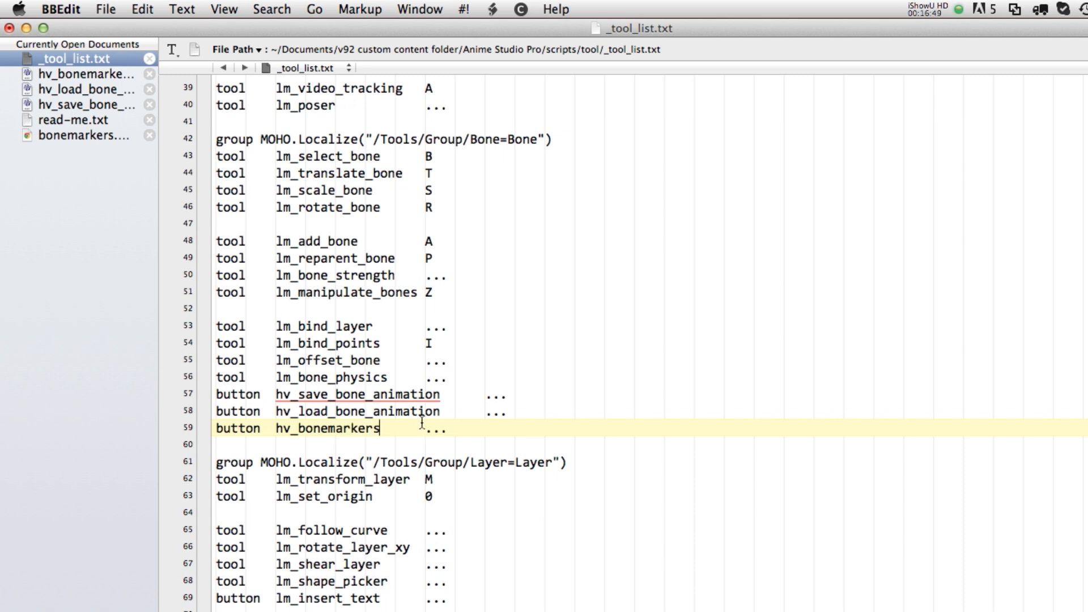
Check the shortcut placeholder of the hv_bonemarkers line, save _tool_list.txt and switch back to Finder.
click(438, 431)
drag(425, 429, 447, 430)
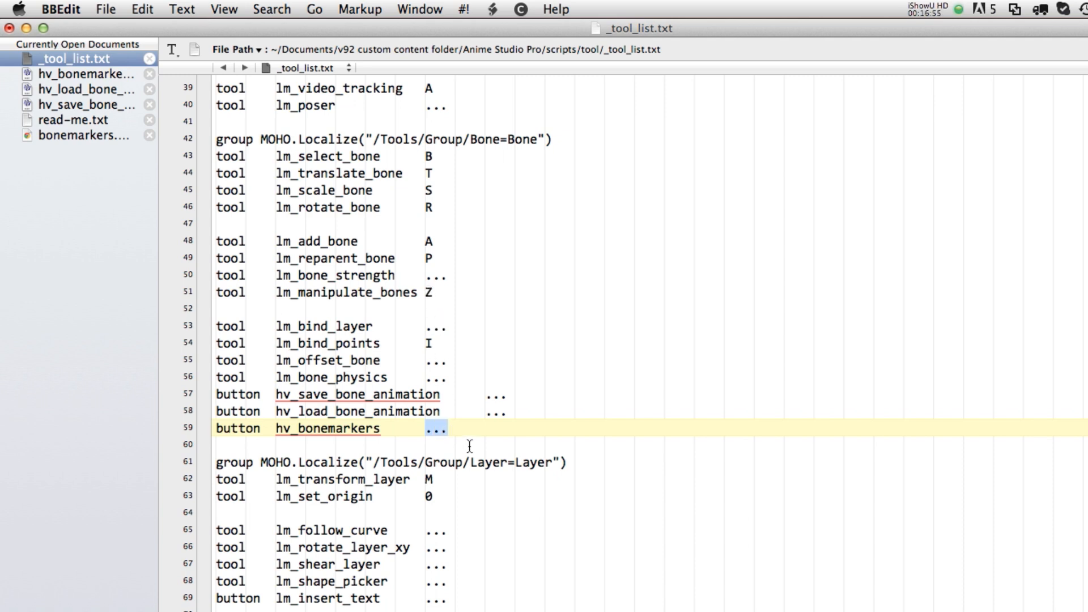
click(440, 434)
scroll(501, 413, up, 1)
scroll(408, 475, down, 1)
click(351, 429)
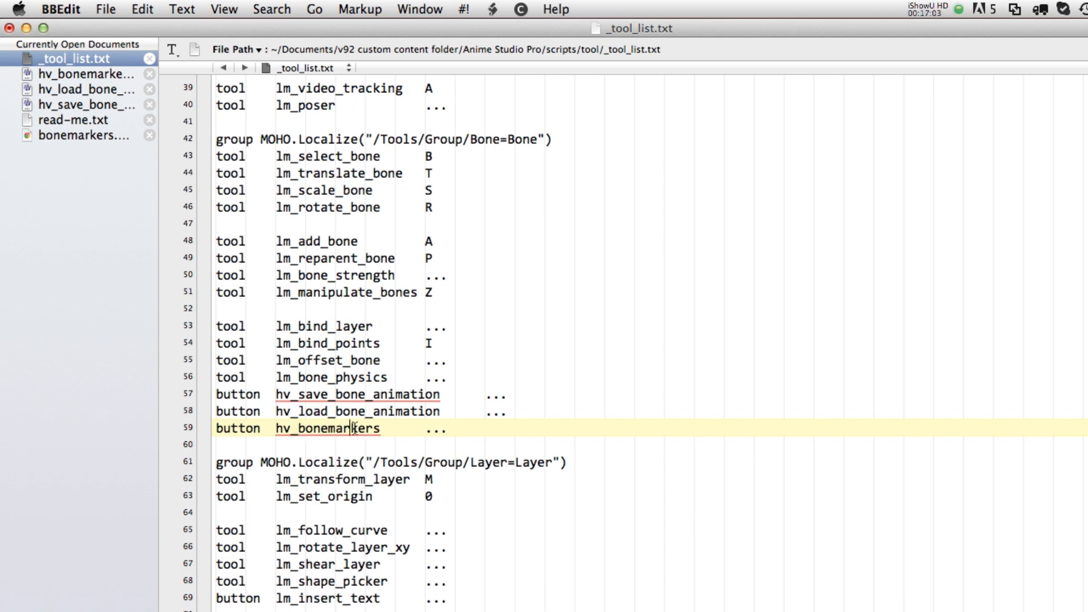
key(super+s)
key(super+Tab)
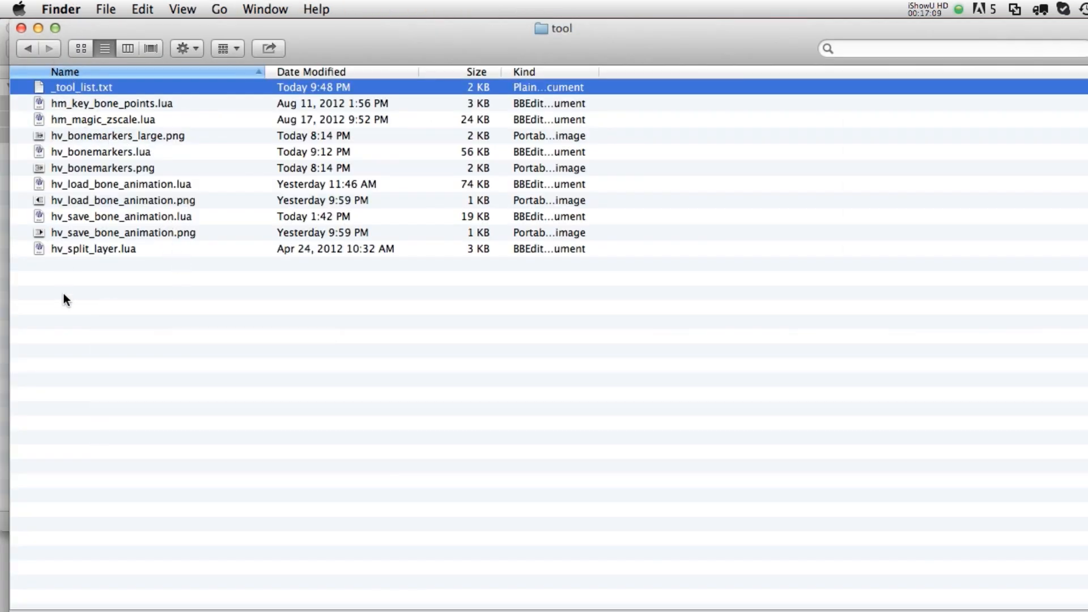
Locate _tool_list.txt in the tool folder, switch to BBEdit and review the hv_bonemarkers entry in its Bone group.
click(63, 294)
click(63, 90)
click(70, 323)
key(super+Tab)
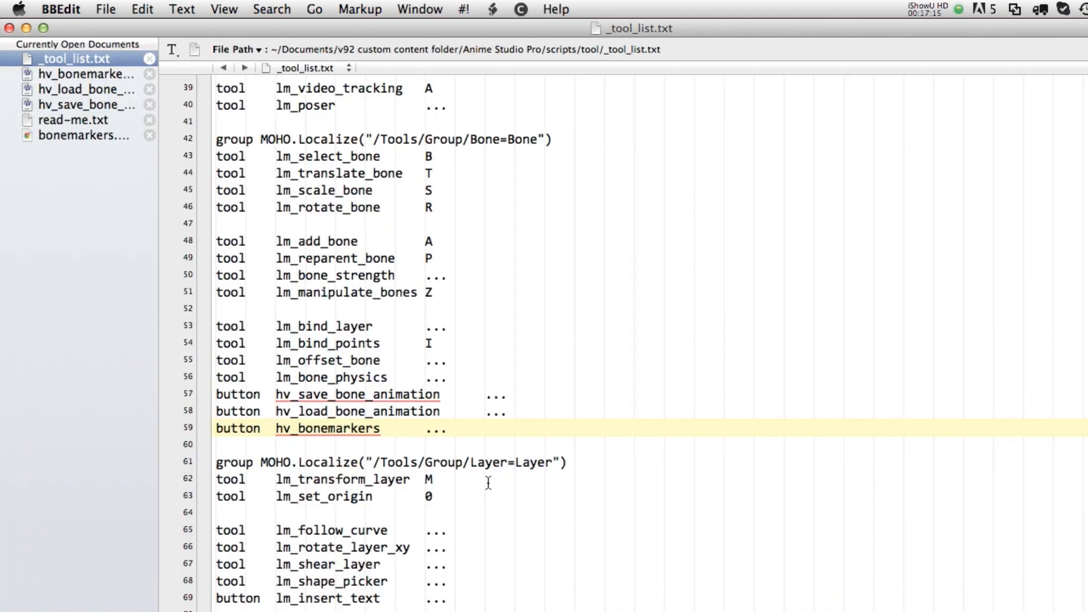
scroll(486, 486, down, 2)
scroll(486, 487, up, 2)
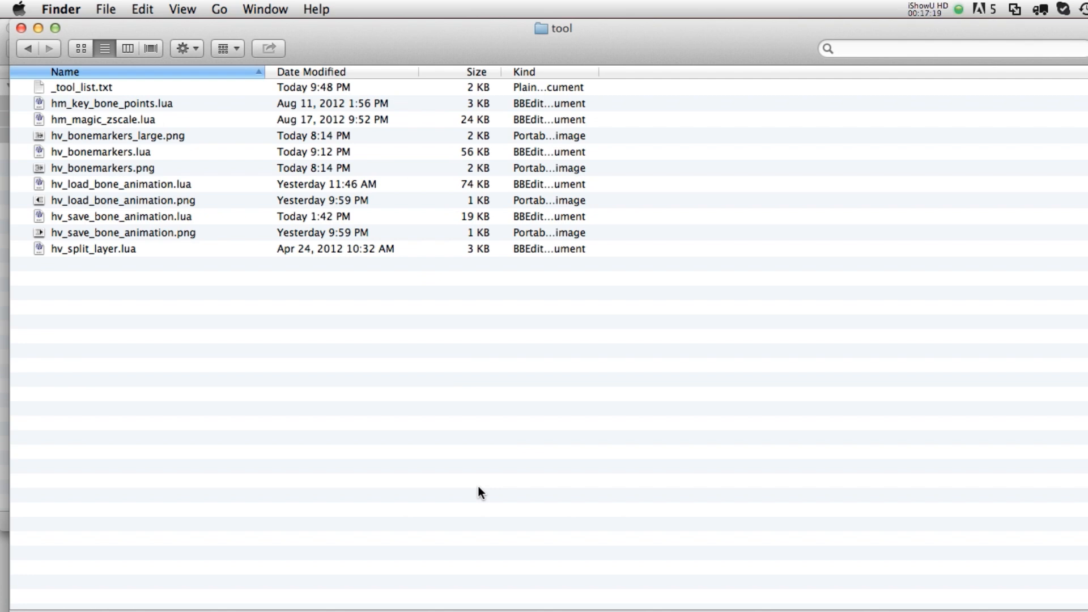
Switch to Anime Studio Pro, quit it without saving the document and relaunch it from the recent applications.
key(super+Tab)
key(super+Tab)
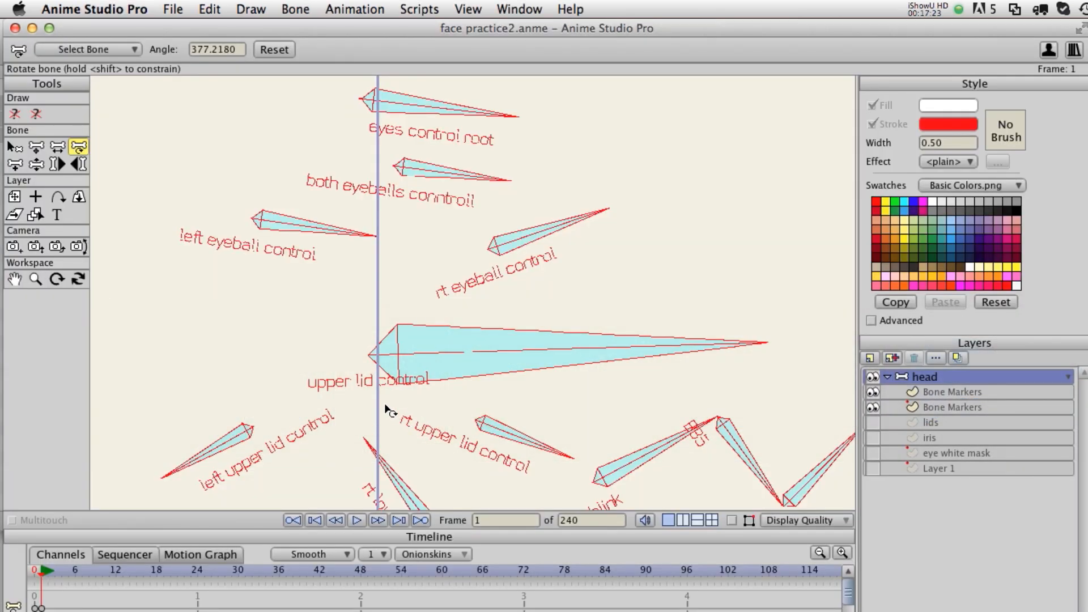
key(super+o)
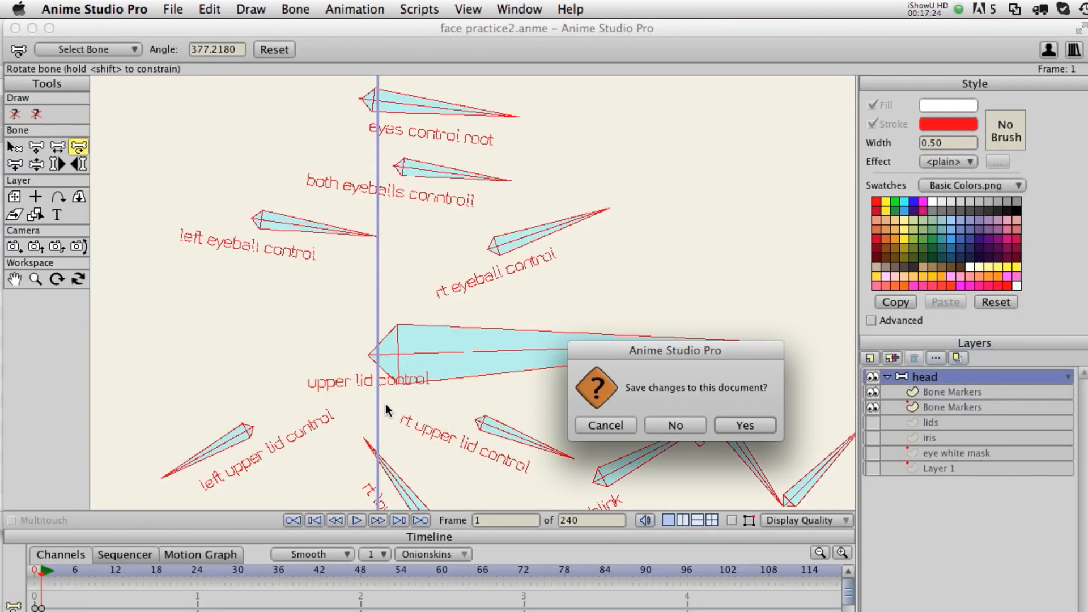
click(690, 424)
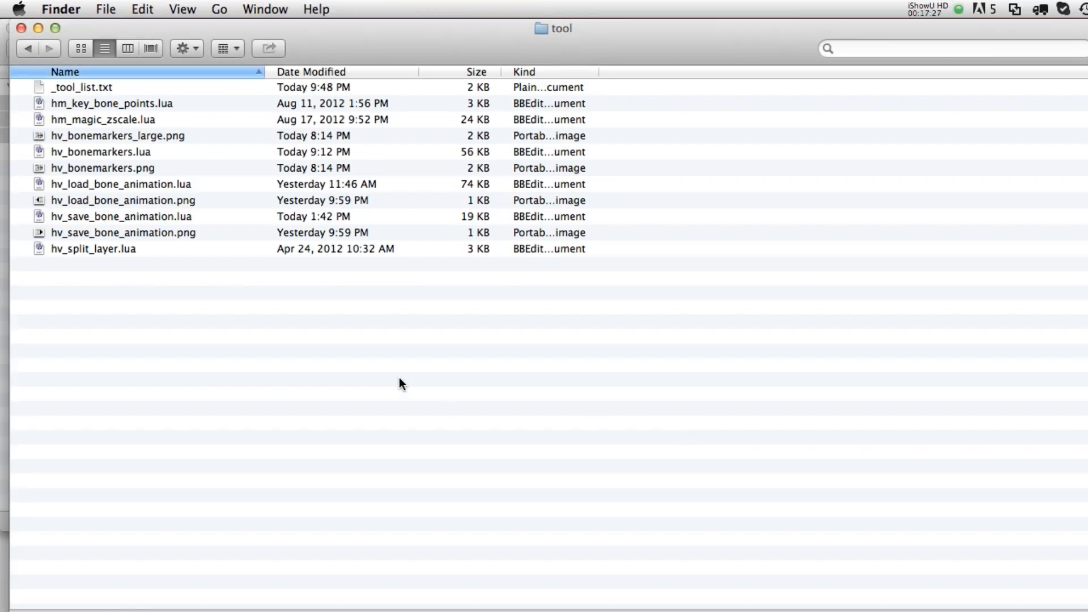
click(19, 9)
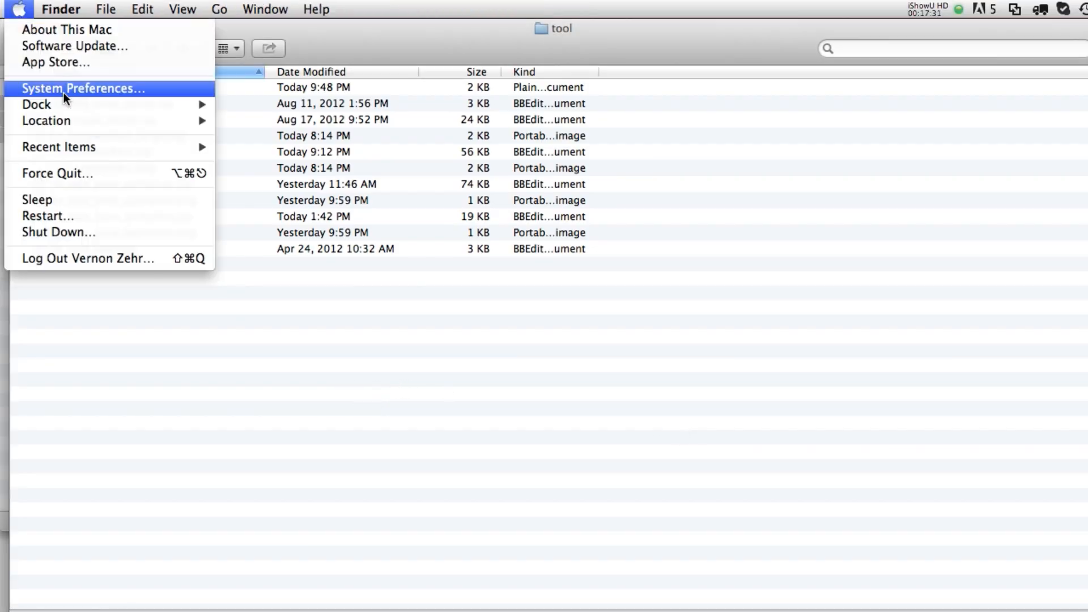
mouse_move(65, 147)
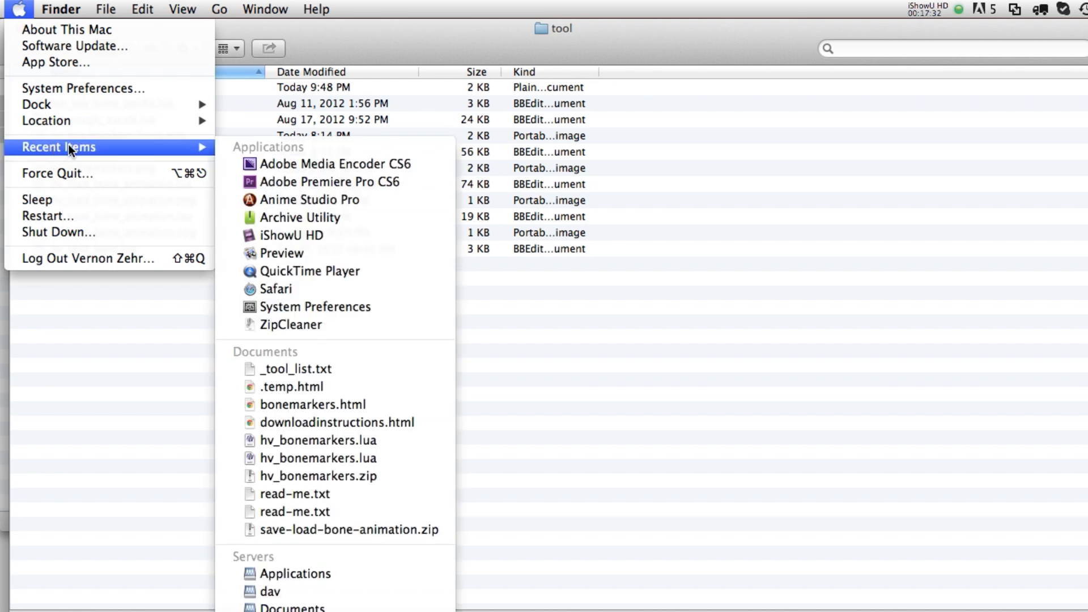
click(300, 198)
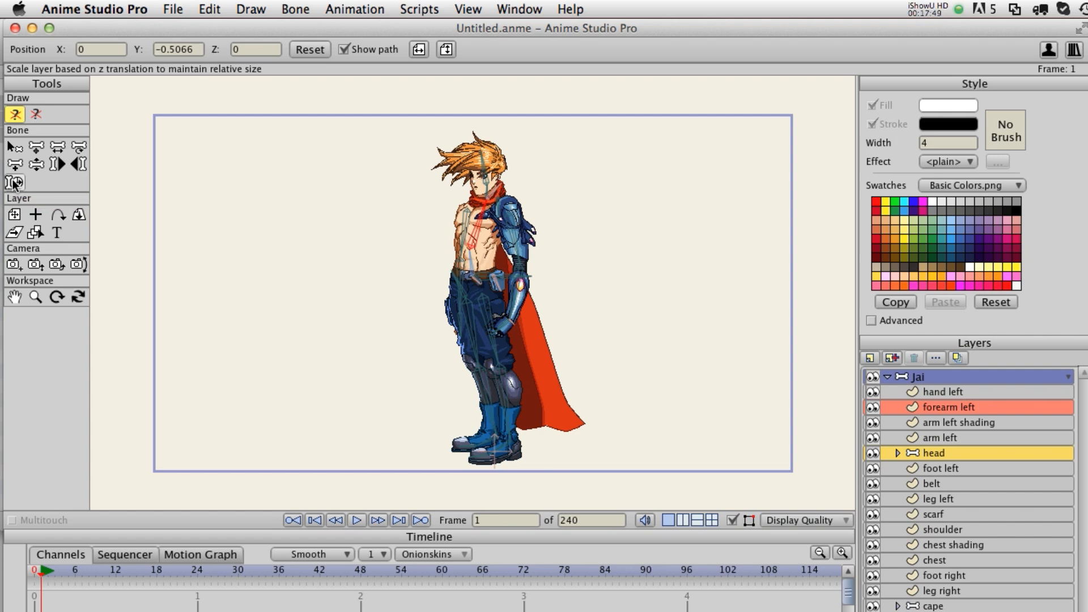
Open the recent project face practice2.anme and delete the Bone Markers layer inside the head layer.
click(173, 9)
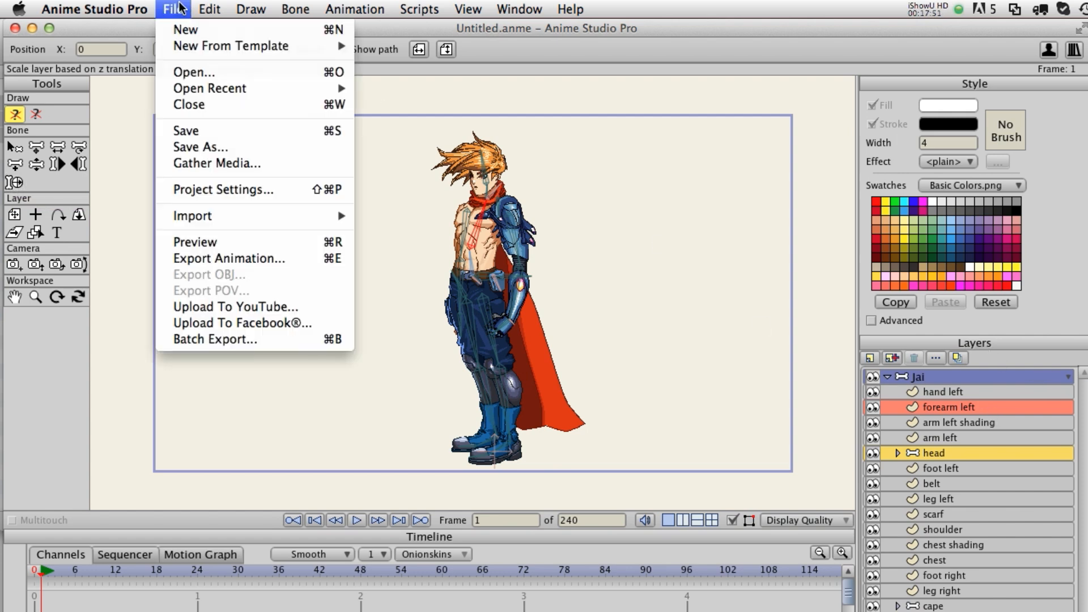
mouse_move(215, 89)
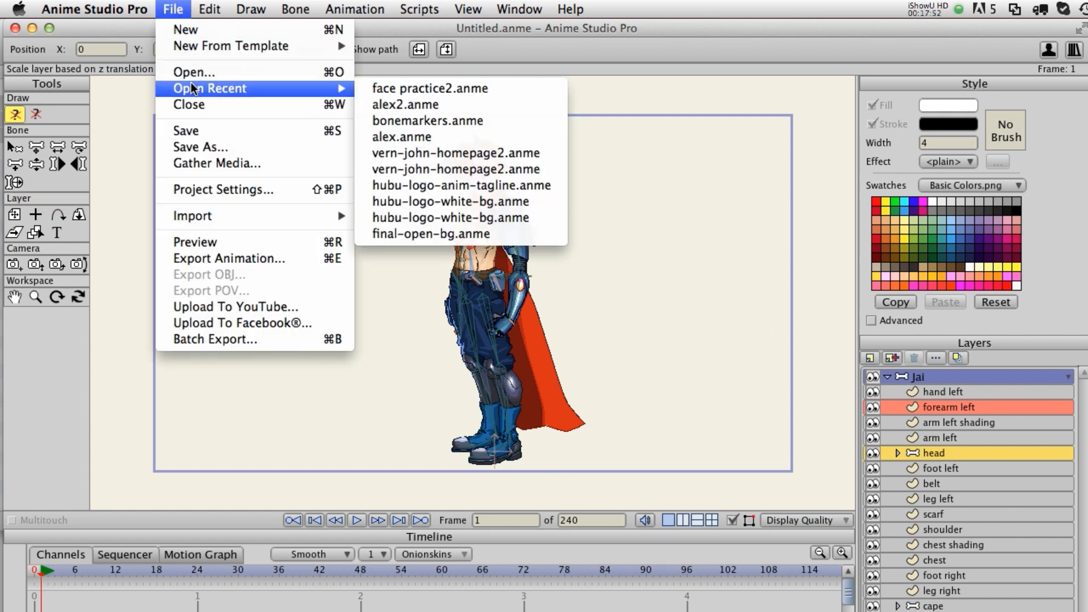
click(427, 90)
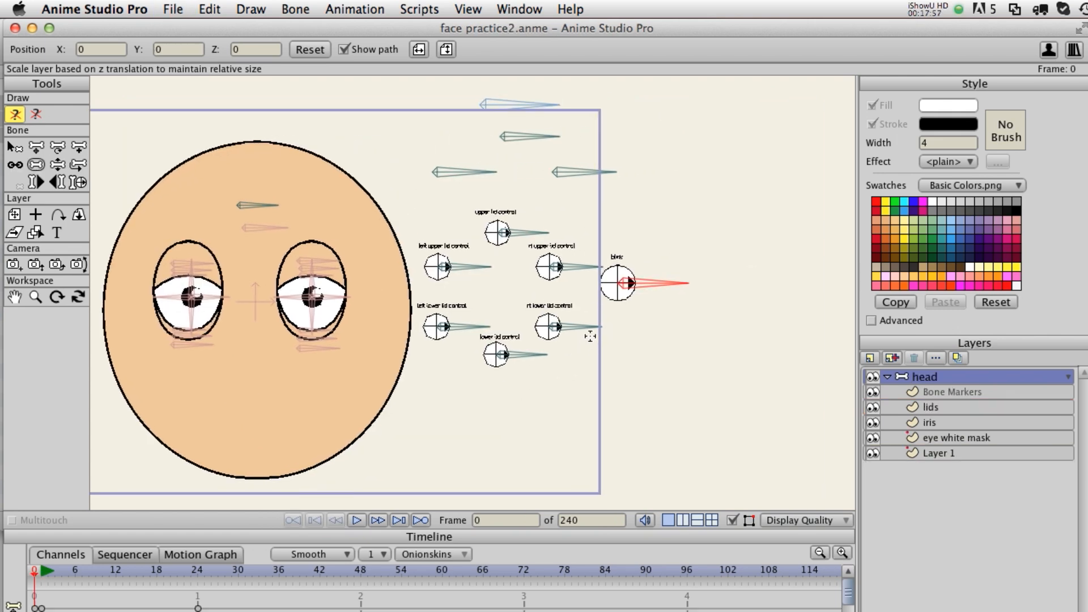
scroll(592, 341, up, 3)
click(924, 392)
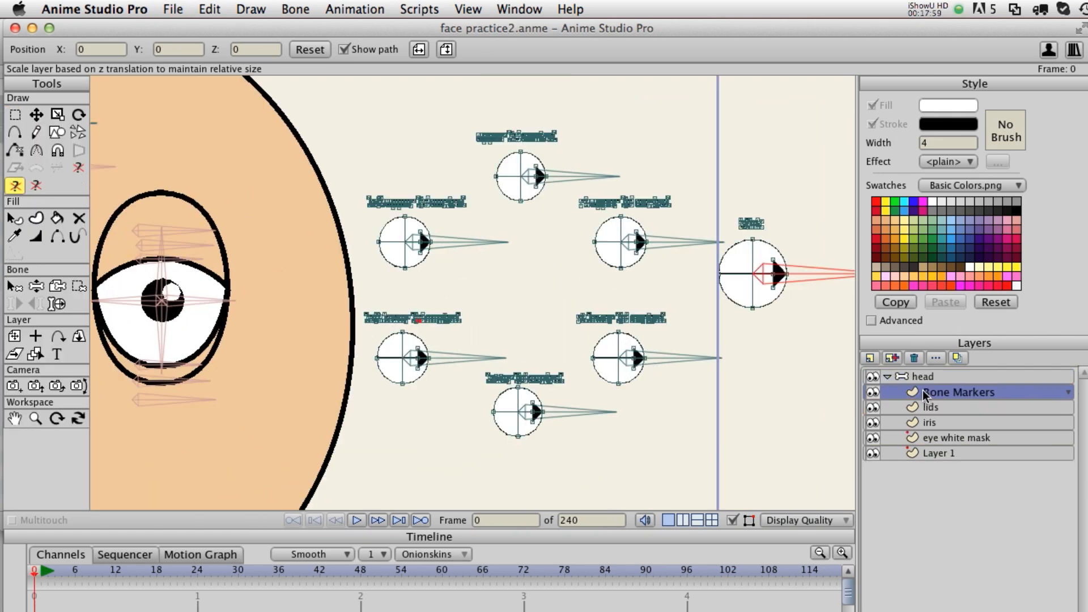
click(916, 360)
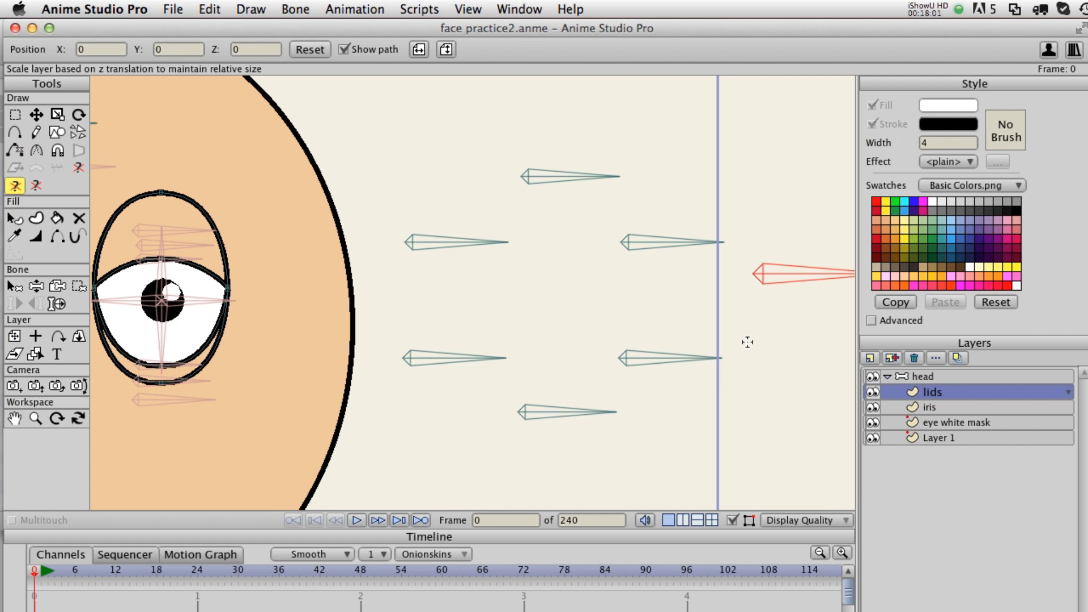
Select the seven eyelid and blink control bones beside the face on the head layer and generate markers for them with Bone Markers.
drag(719, 346, 634, 351)
click(920, 377)
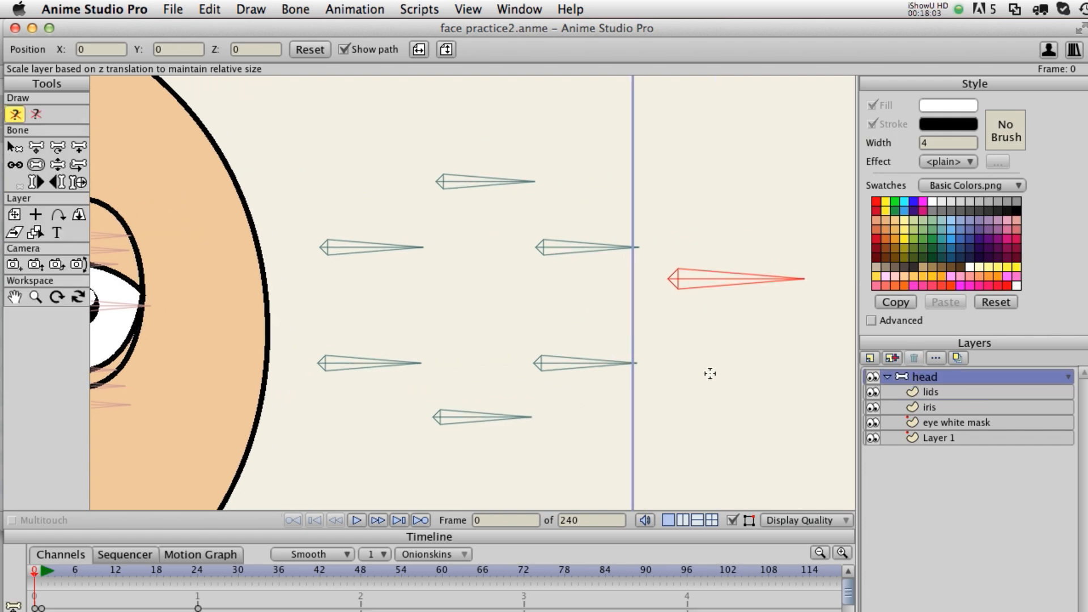
key(b)
drag(729, 431, 342, 168)
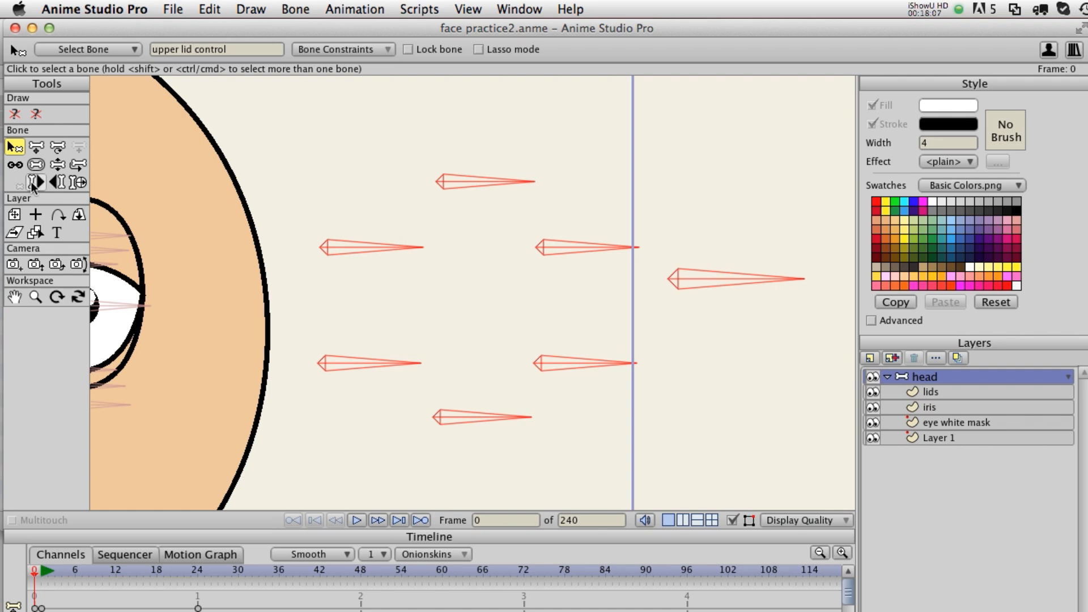
click(79, 182)
drag(647, 256, 780, 203)
click(855, 472)
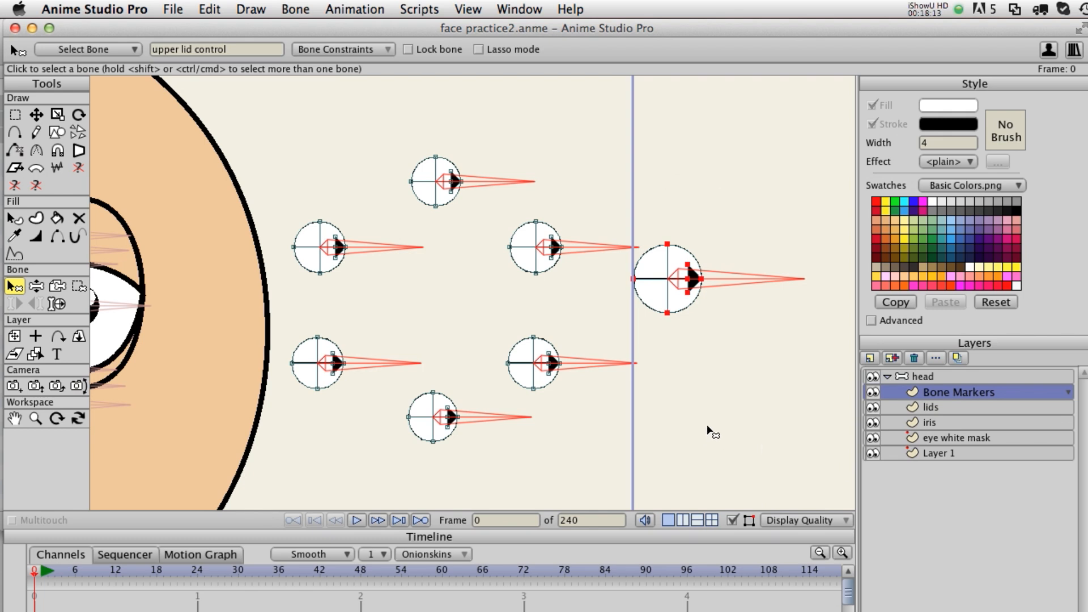
scroll(731, 386, down, 4)
drag(611, 340, 632, 394)
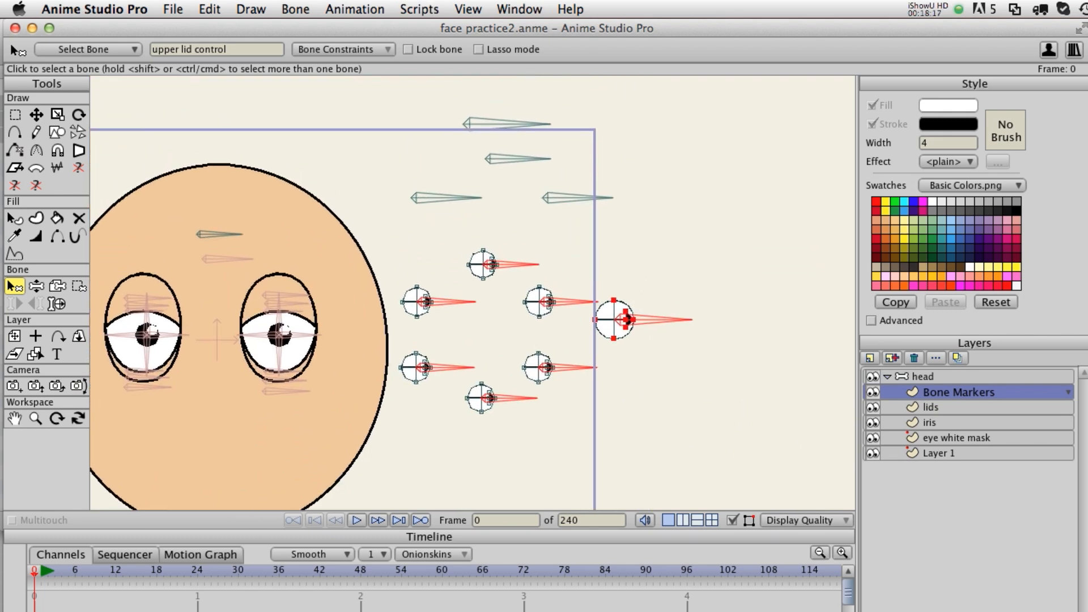
Examine which scripts are offered in the Hubumedia script group.
click(403, 9)
mouse_move(452, 77)
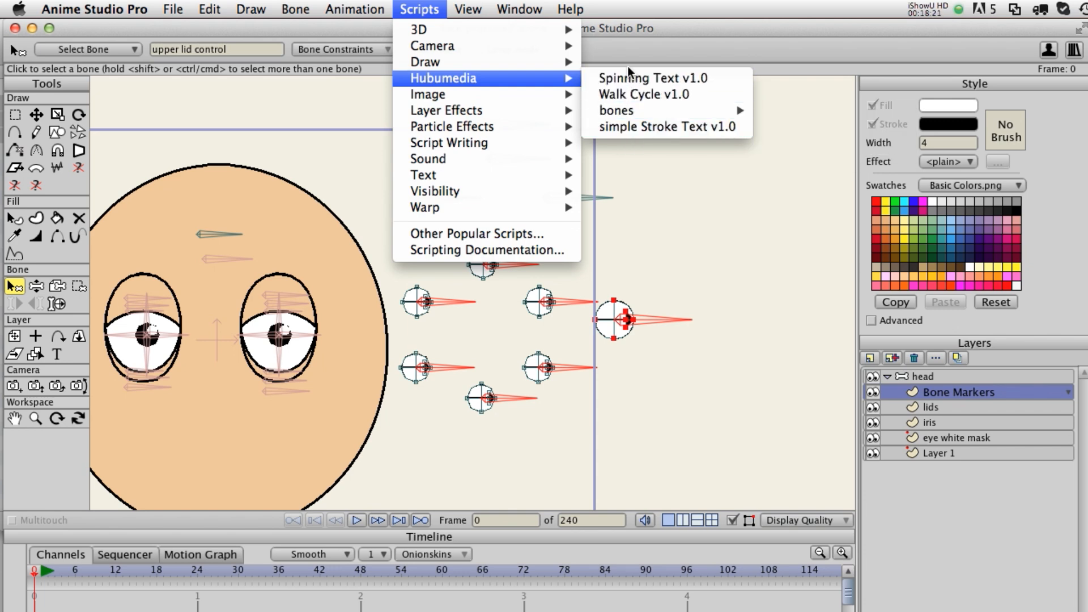
click(629, 192)
scroll(612, 300, right, 3)
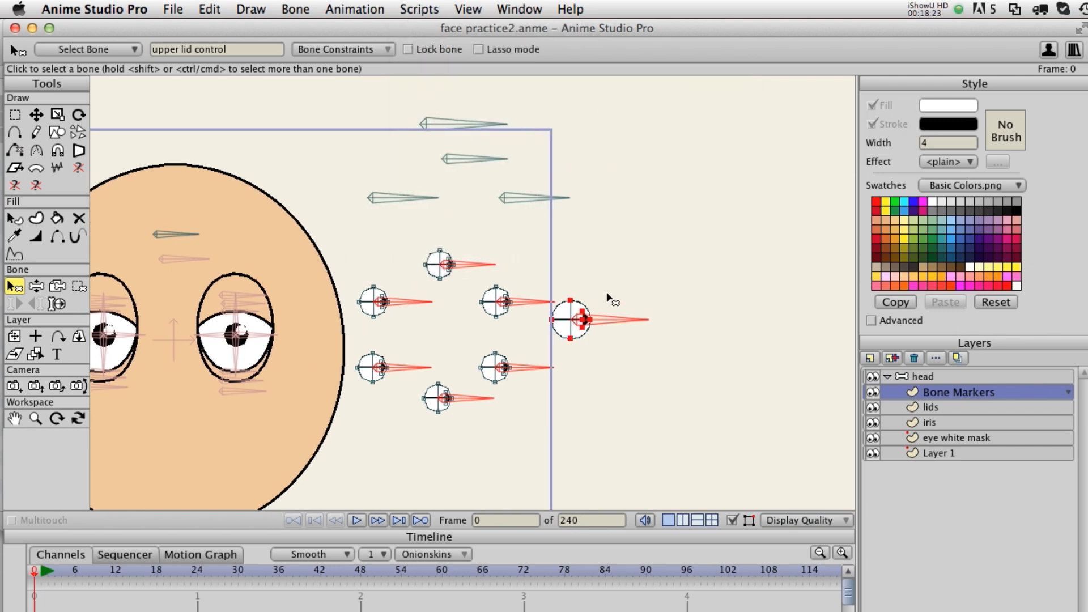
scroll(513, 269, left, 3)
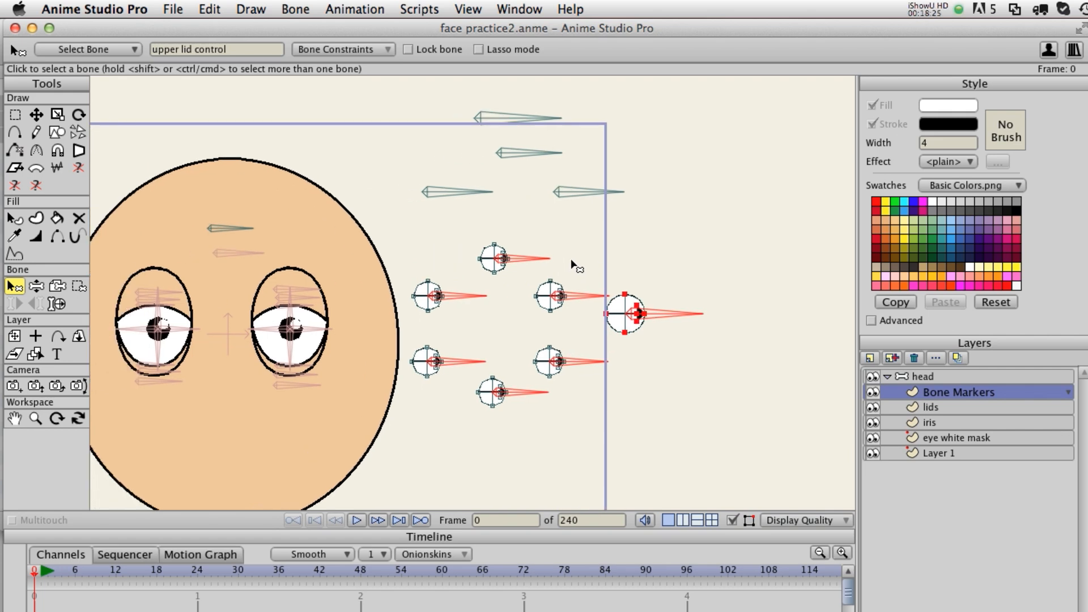
scroll(584, 249, down, 2)
scroll(584, 230, down, 1)
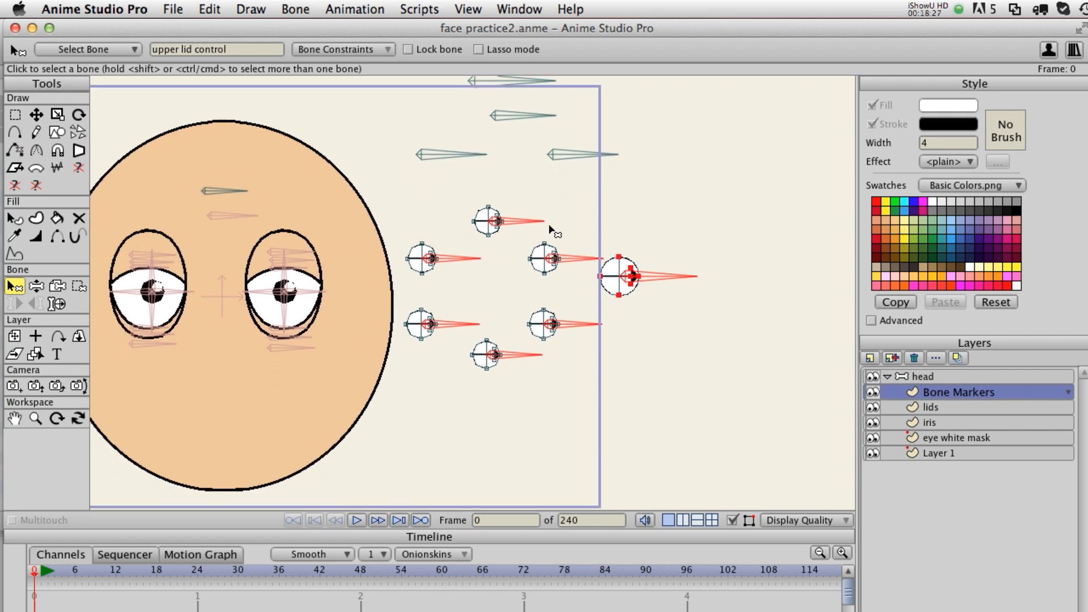
scroll(536, 233, right, 3)
scroll(536, 232, up, 2)
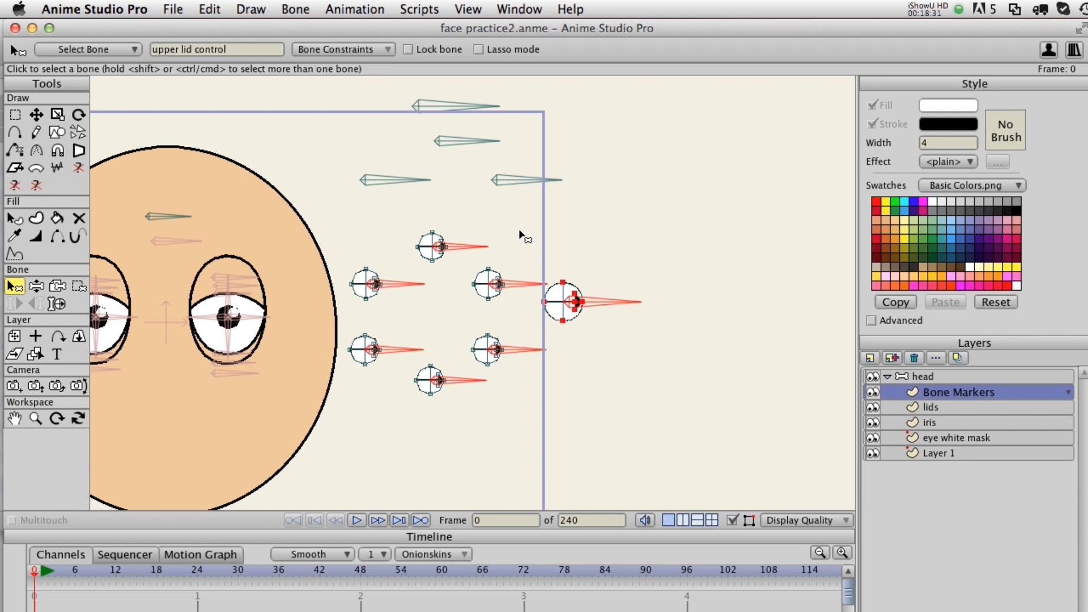
scroll(522, 235, right, 3)
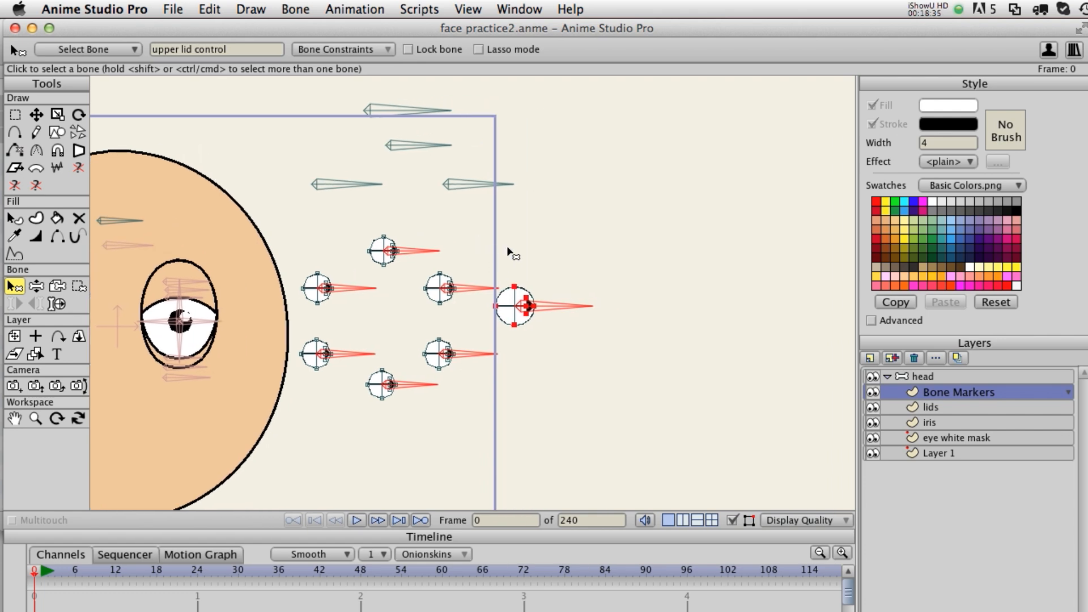
scroll(576, 235, left, 10)
scroll(680, 236, right, 4)
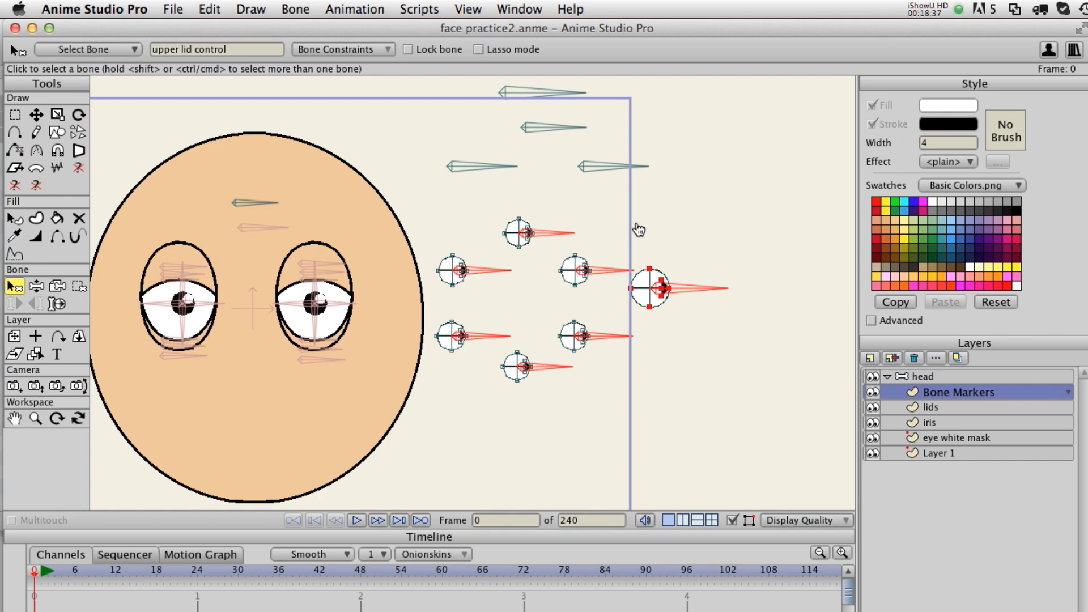
Switch to Finder, return to the Anime Studio Pro folder and inspect the Hubumedia scripts folder and its bones subfolder.
key(super+Tab)
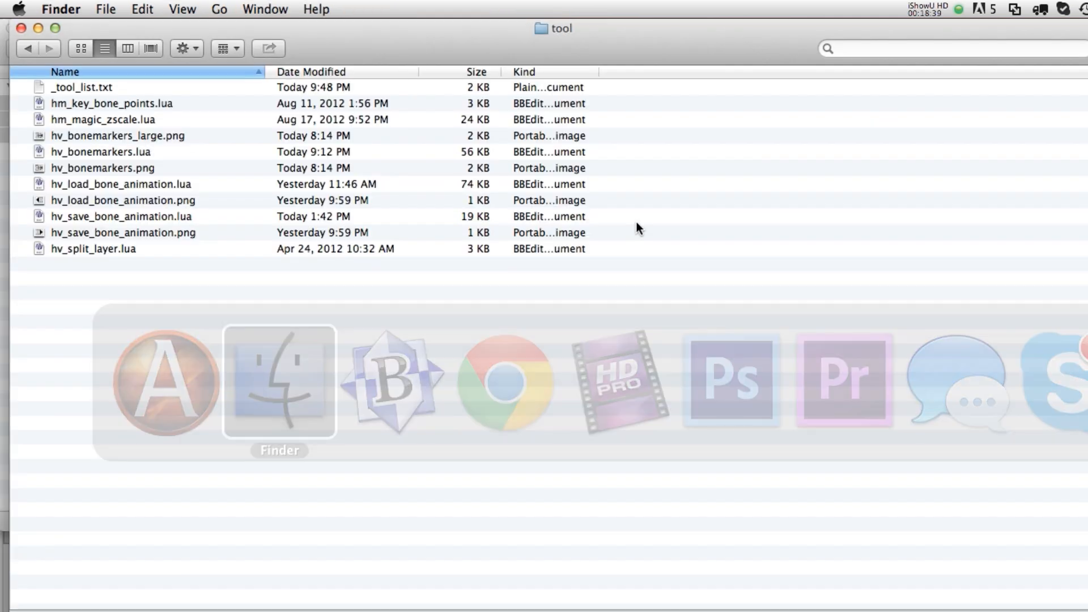
click(25, 51)
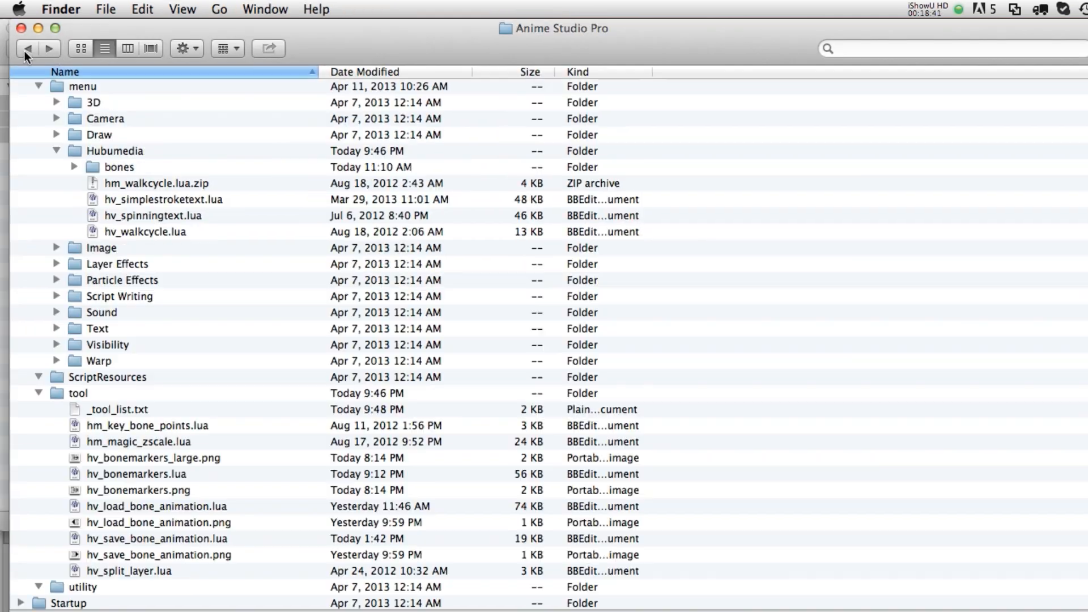
scroll(142, 253, up, 3)
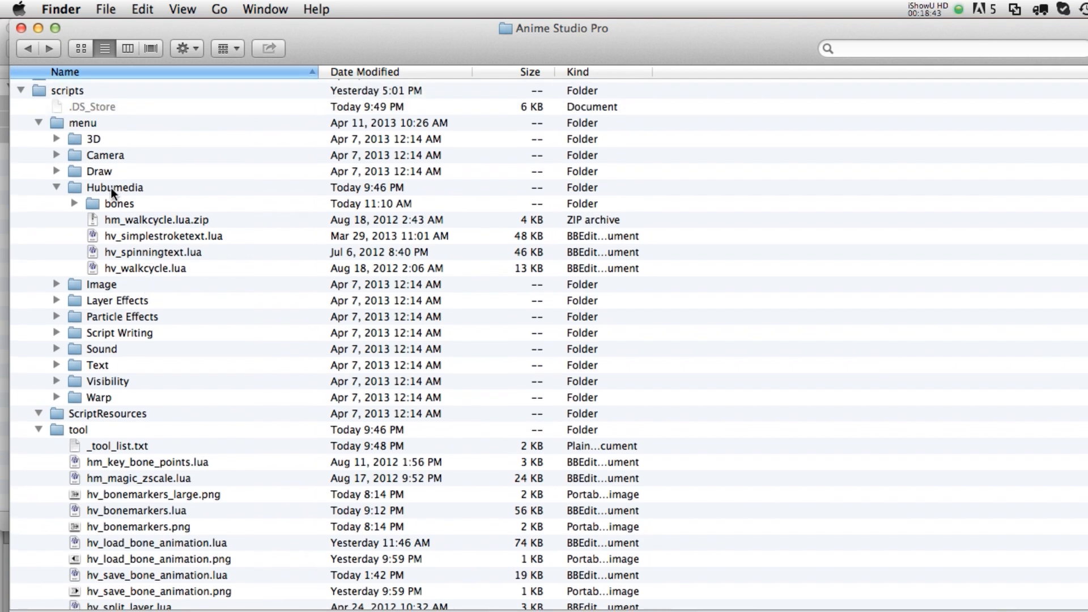
click(110, 188)
click(75, 204)
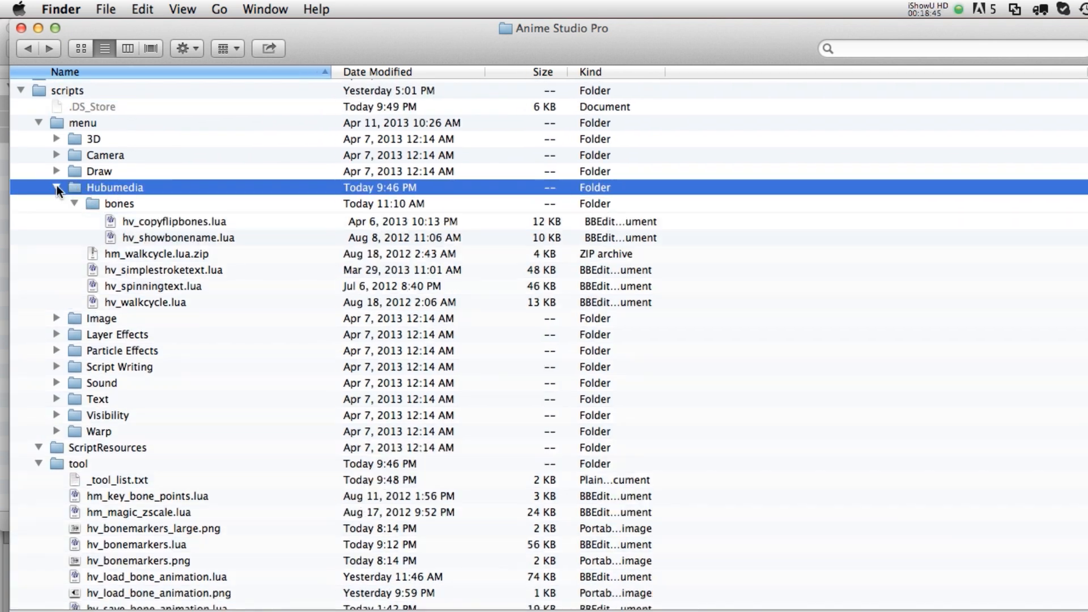
click(60, 187)
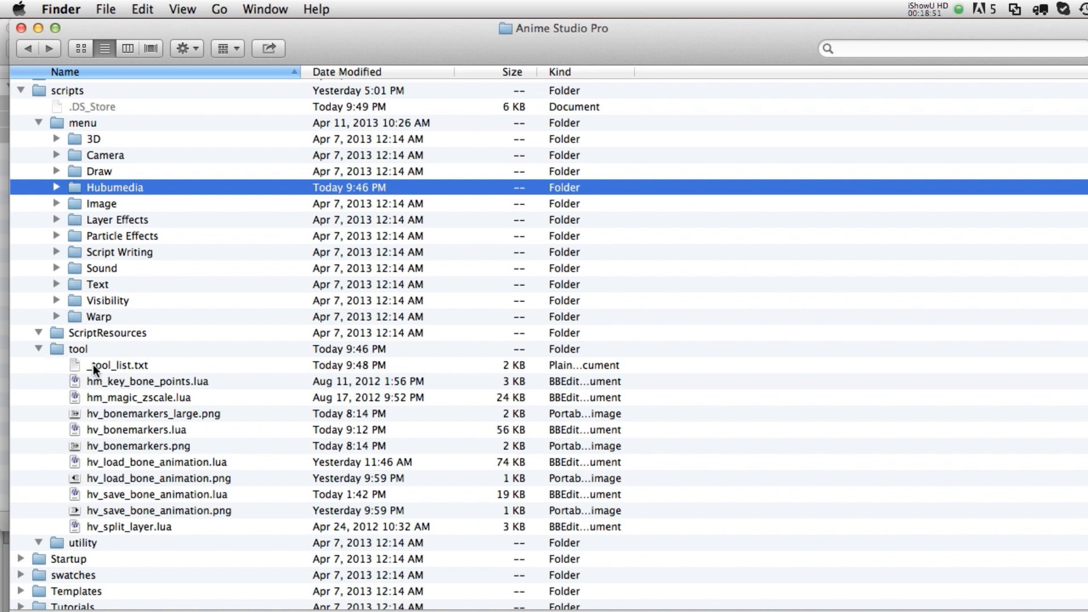
Compare _tool_list.txt in the tool folder with the contents of the Hubumedia folder inside the scripts menu folder.
click(110, 368)
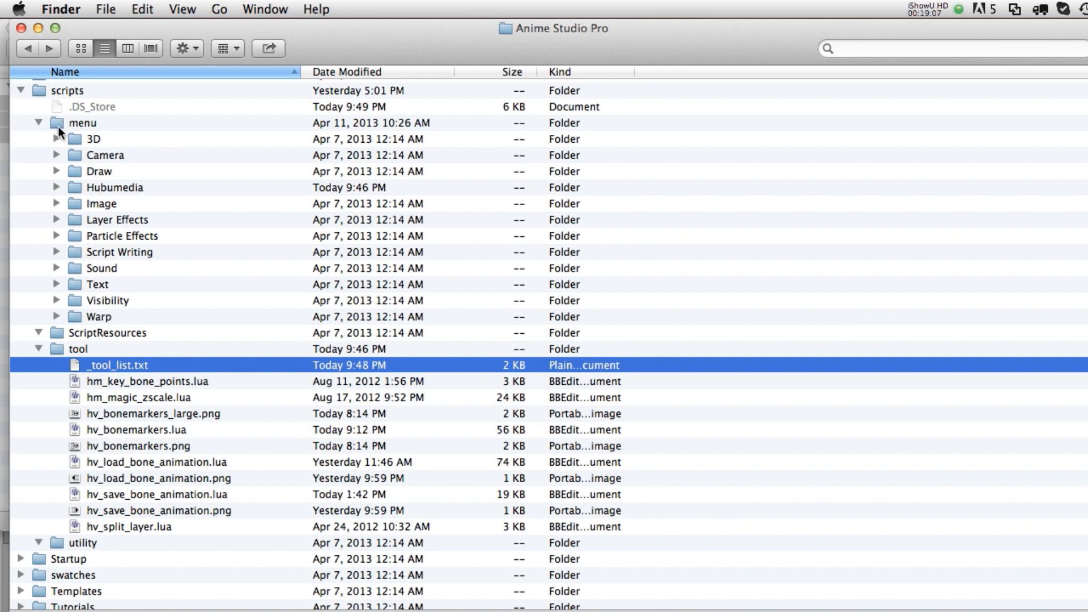
click(92, 188)
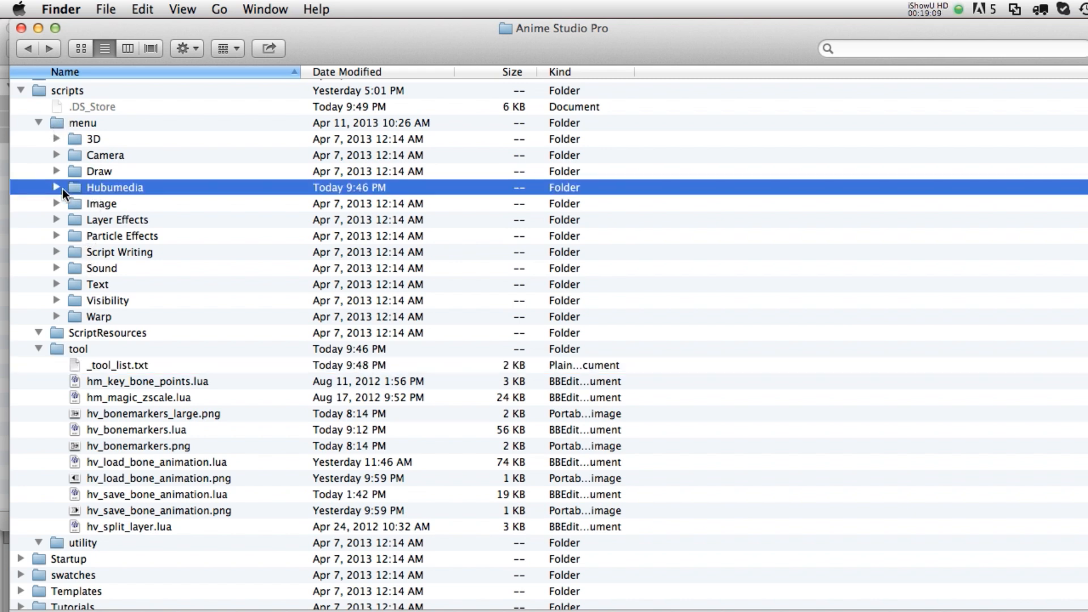
click(56, 187)
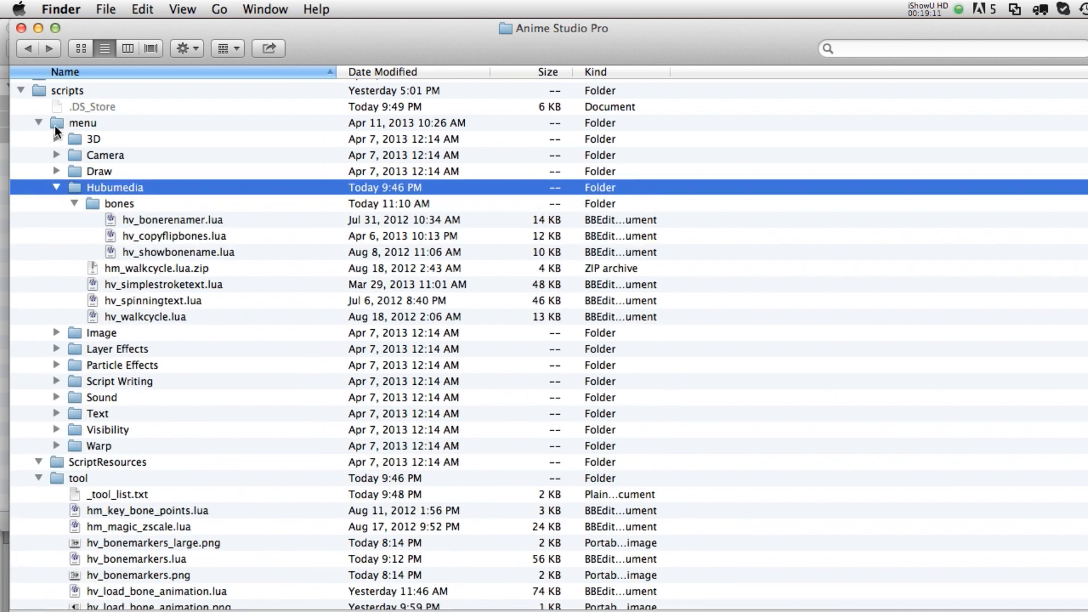
click(58, 124)
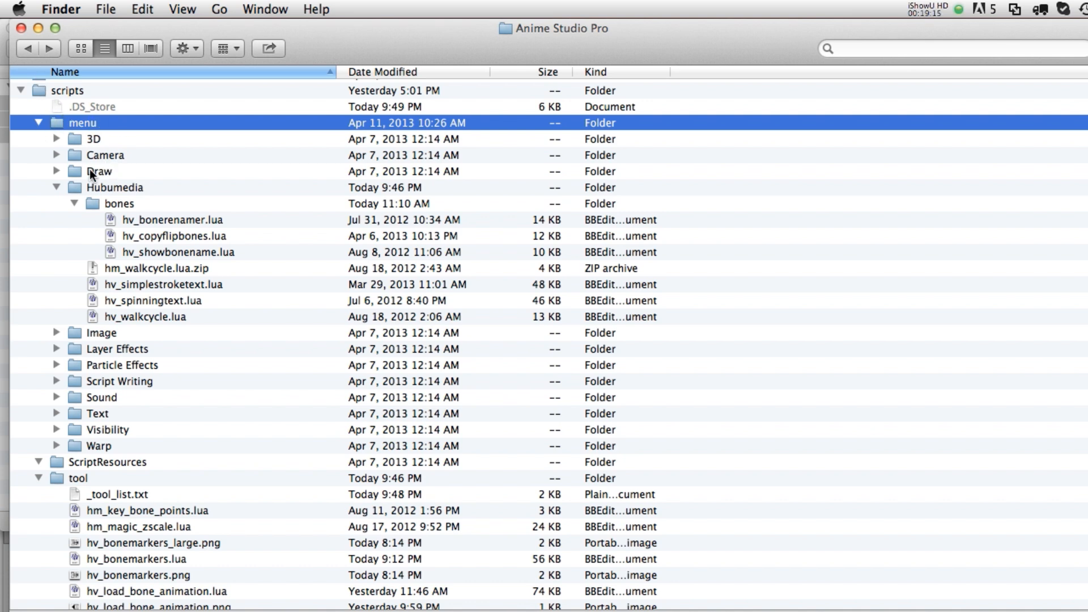
click(56, 187)
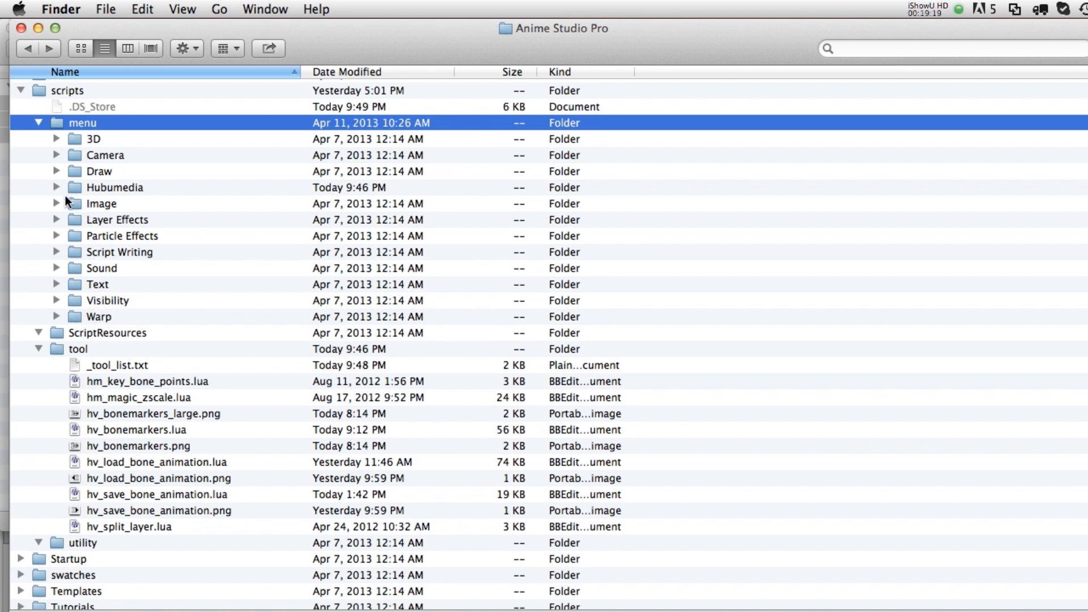
click(57, 189)
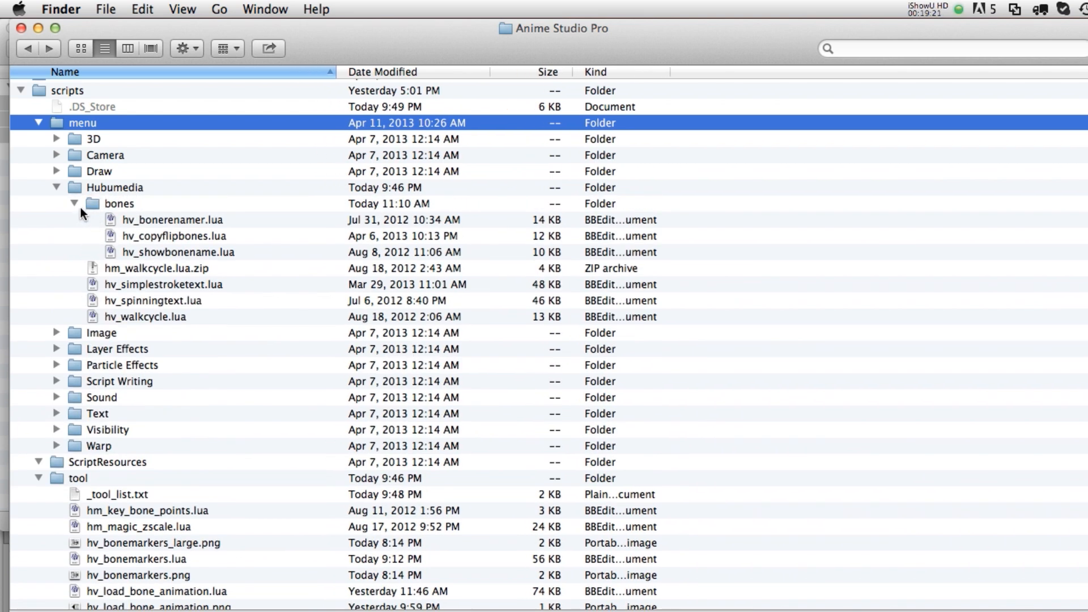
Move hv_bonemarkers.lua from the tool folder into the bones subfolder of Hubumedia in the scripts menu folder.
click(74, 203)
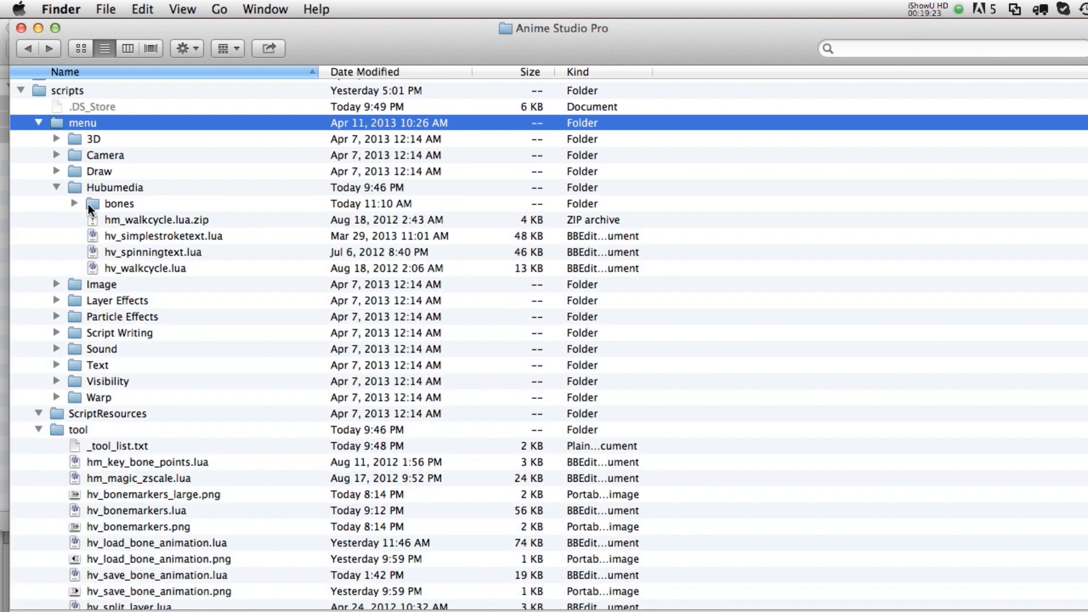
click(56, 188)
click(57, 188)
click(78, 511)
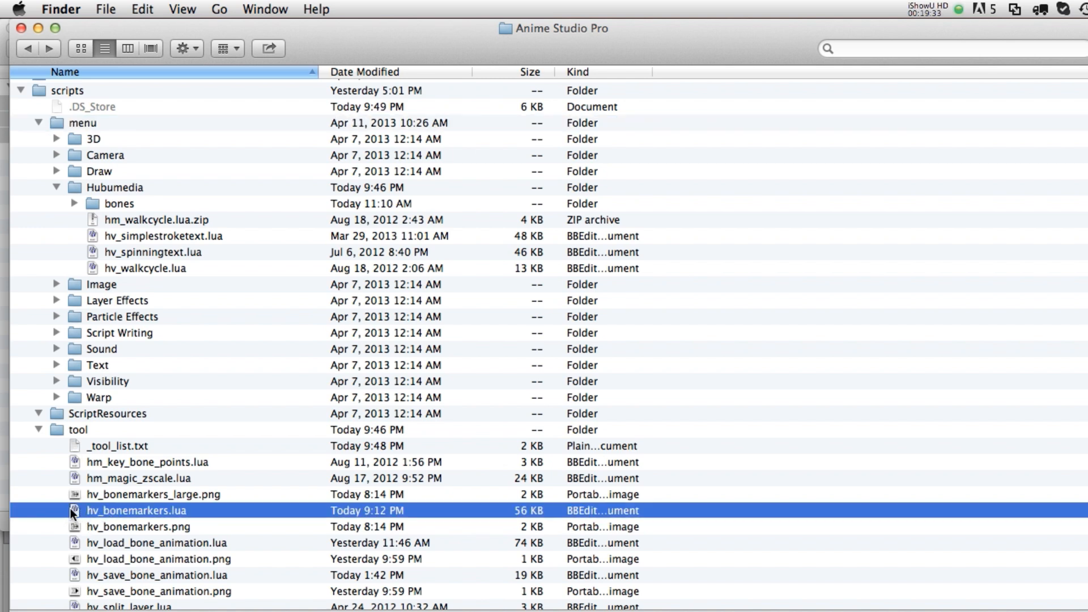
drag(71, 509, 121, 203)
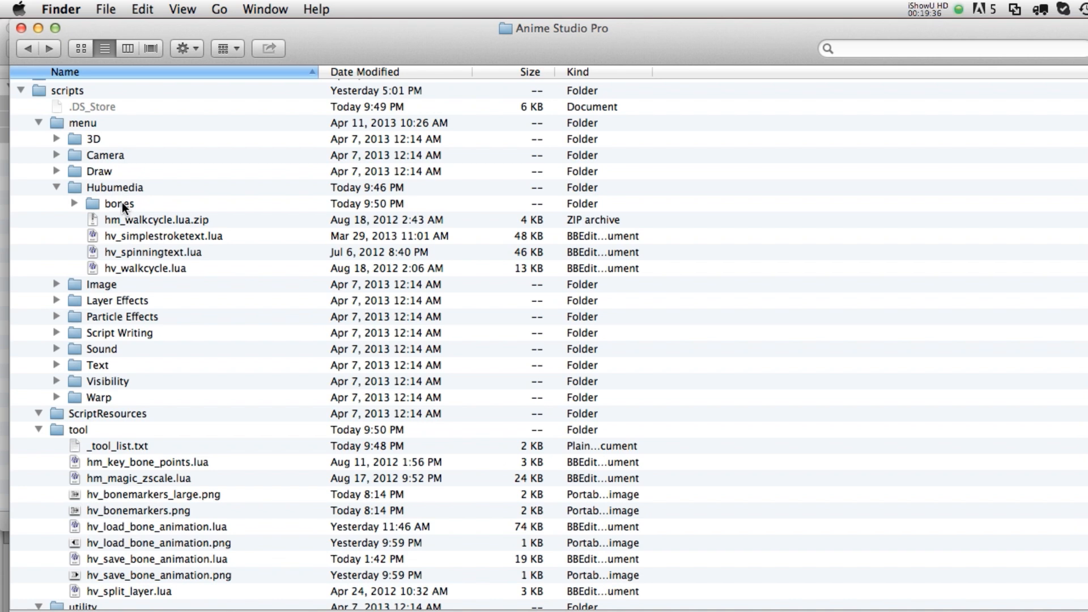
Delete hv_bonemarkers_large.png and hv_bonemarkers.png from the tool folder, and check the moved script in the Hubumedia bones folder.
click(141, 493)
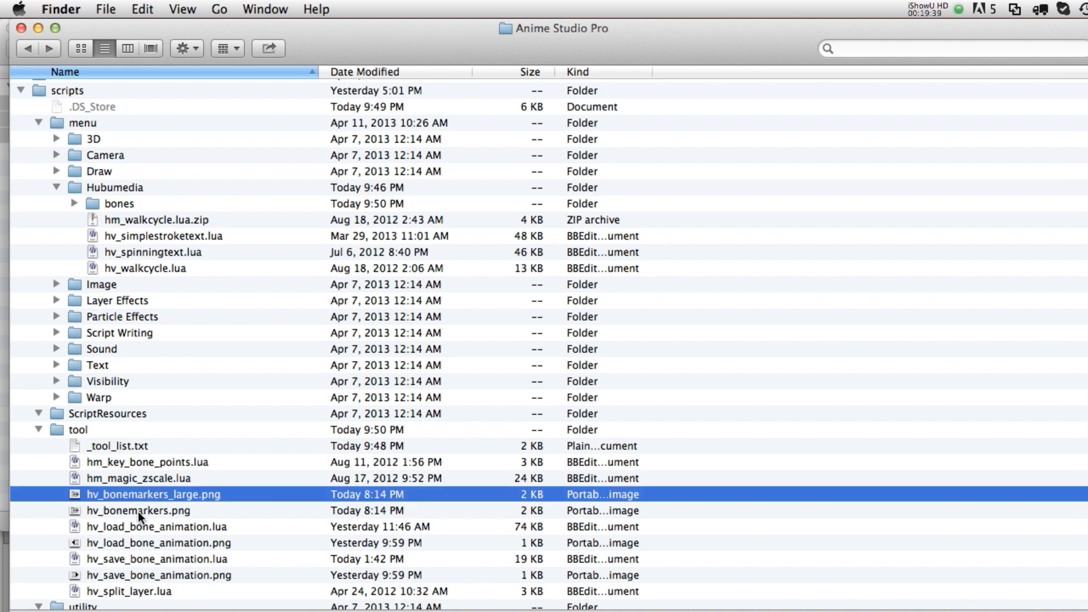
shift+click(137, 511)
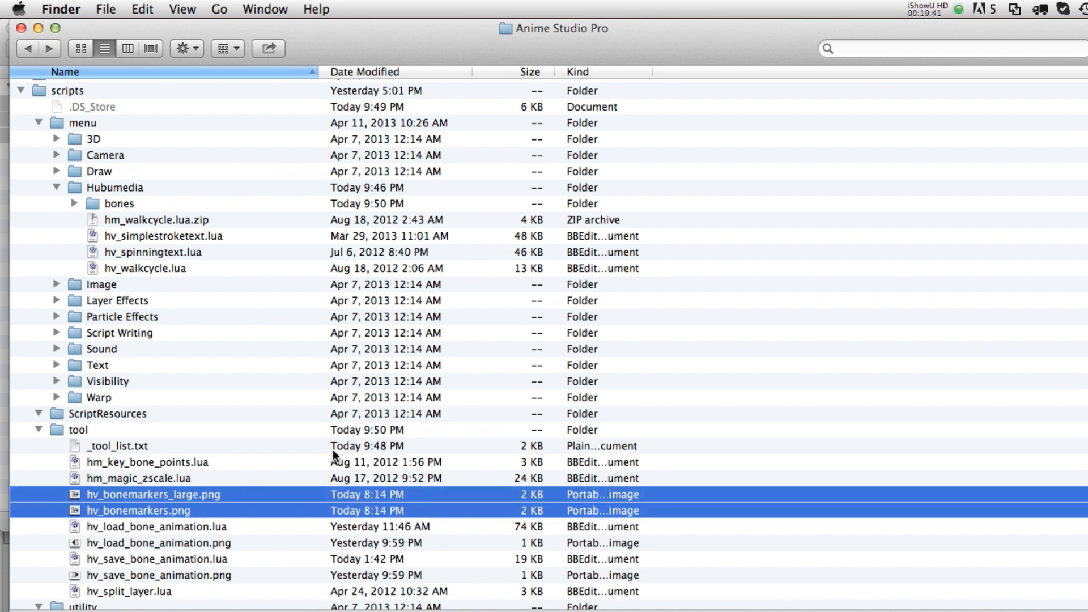
key(super+BackSpace)
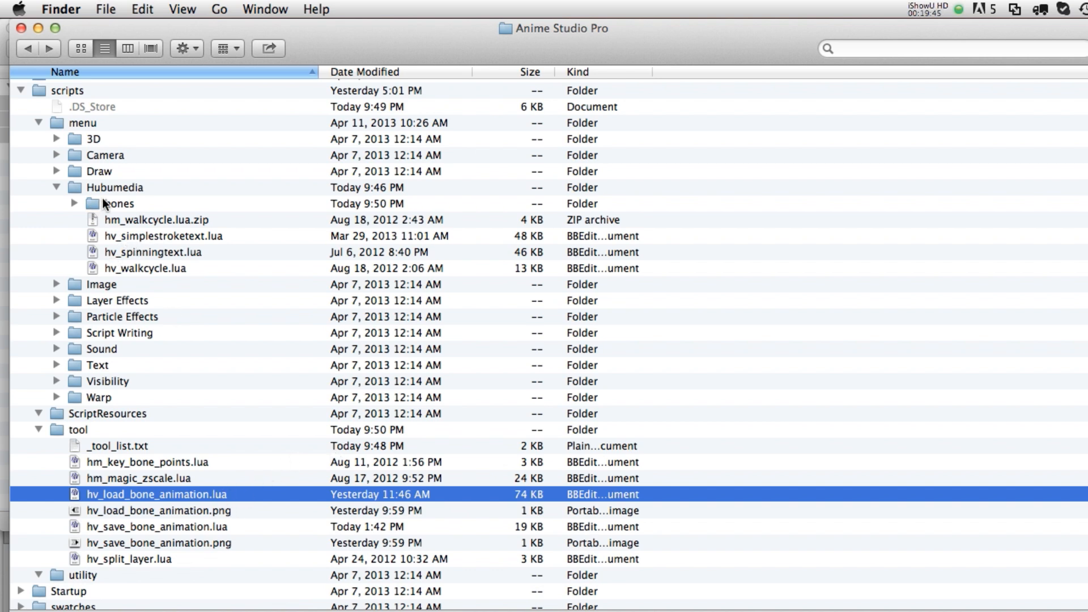
click(75, 204)
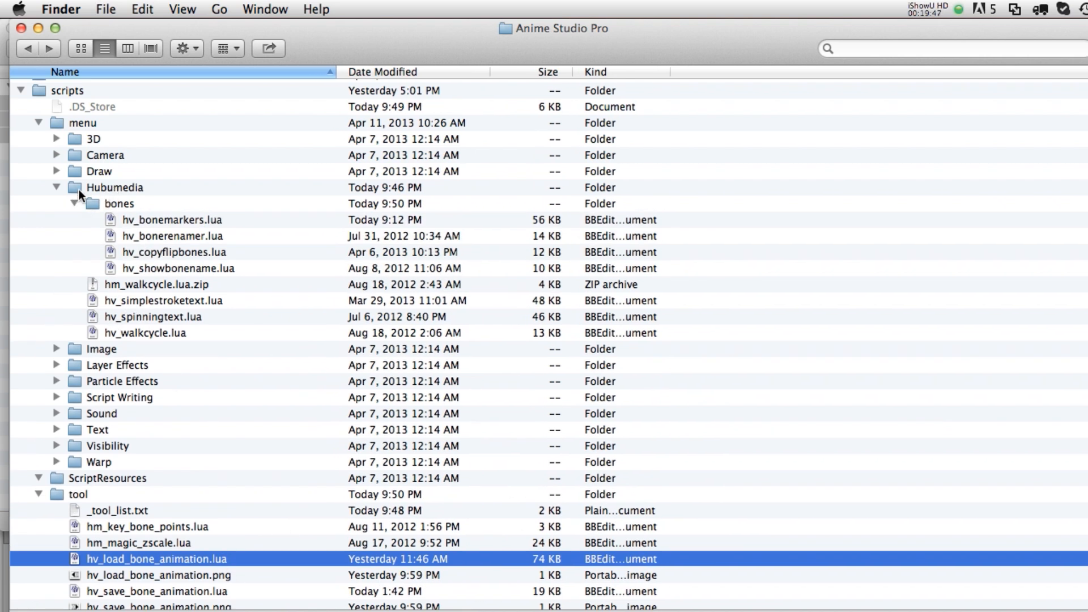
click(163, 222)
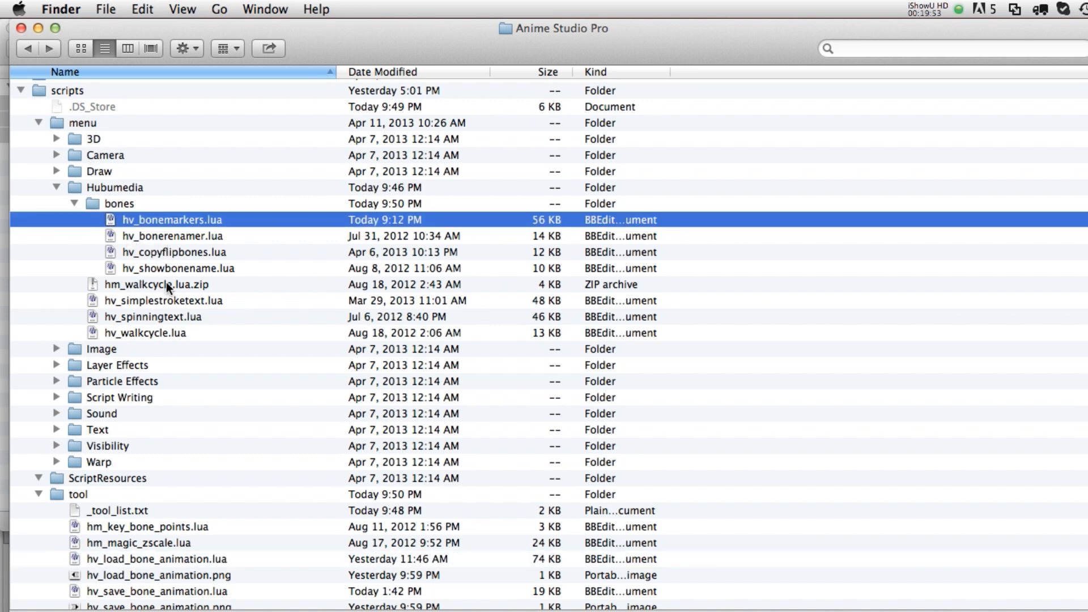
Switch to Anime Studio Pro and close it without saving the changes to the face practice2.anme document.
key(super+Tab)
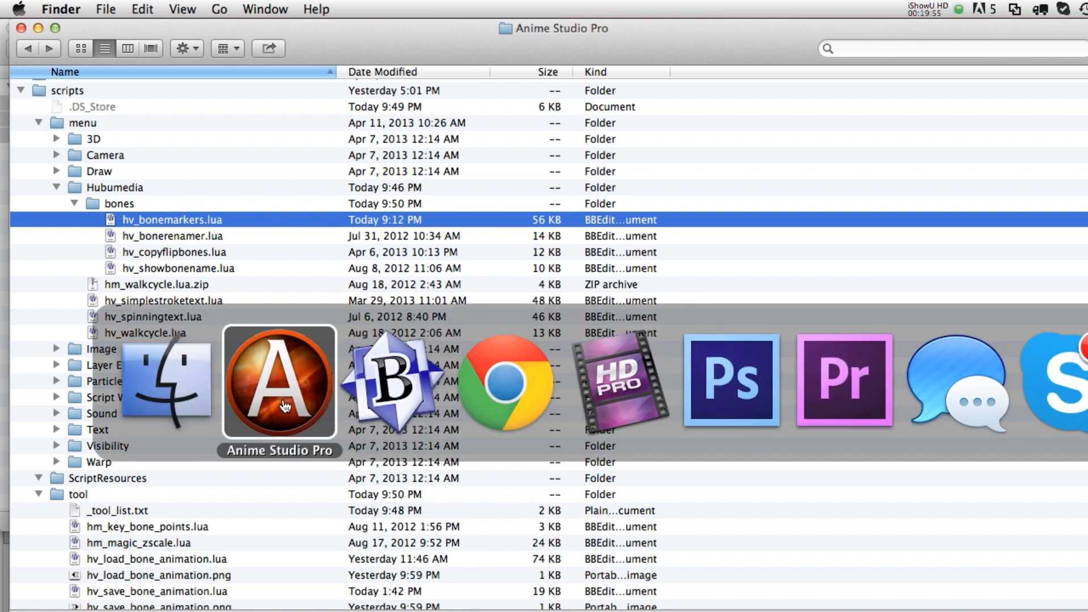
key(super+w)
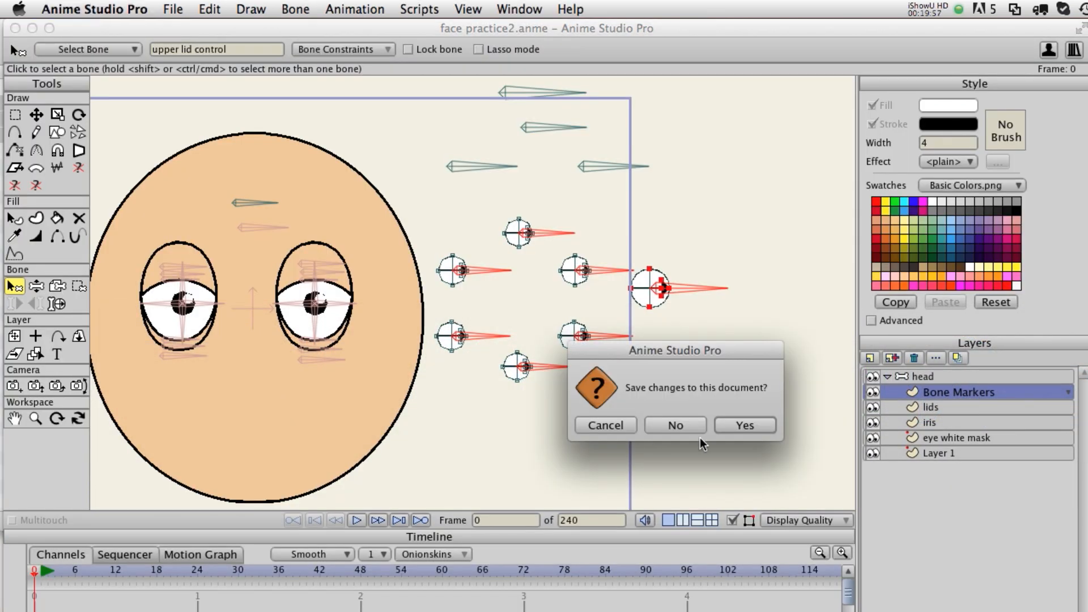
click(669, 427)
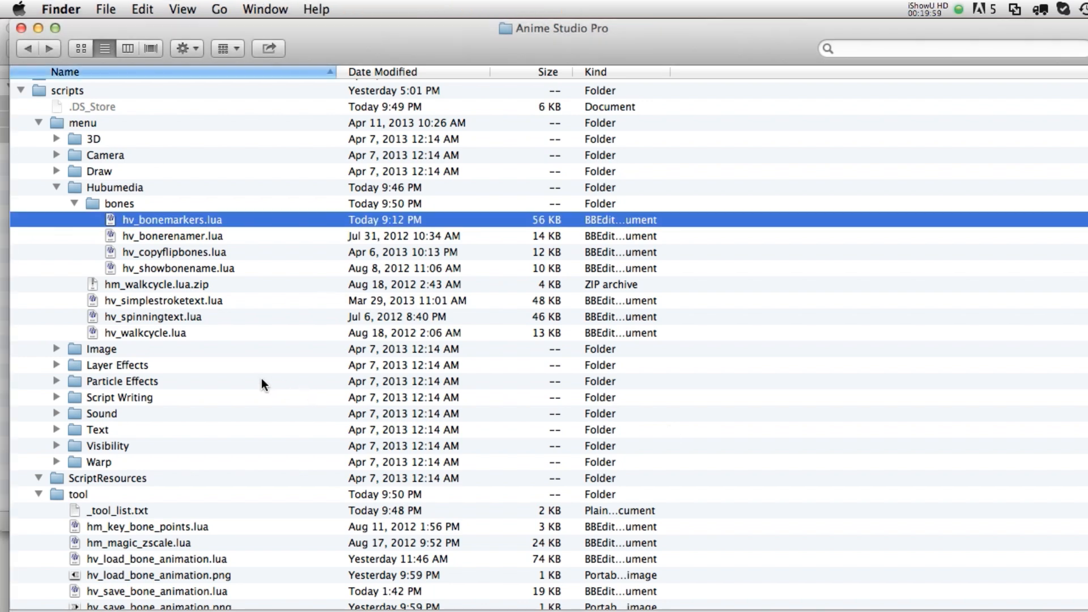
Switch to BBEdit and delete the hv_bonemarkers button line from the Bone group in _tool_list.txt.
key(super+Tab)
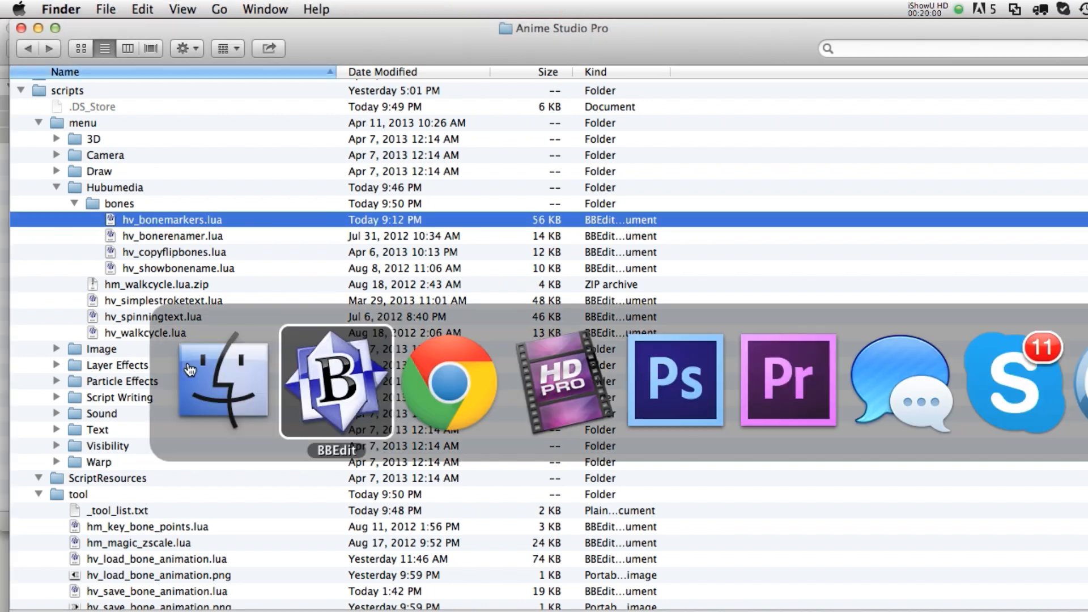
click(335, 407)
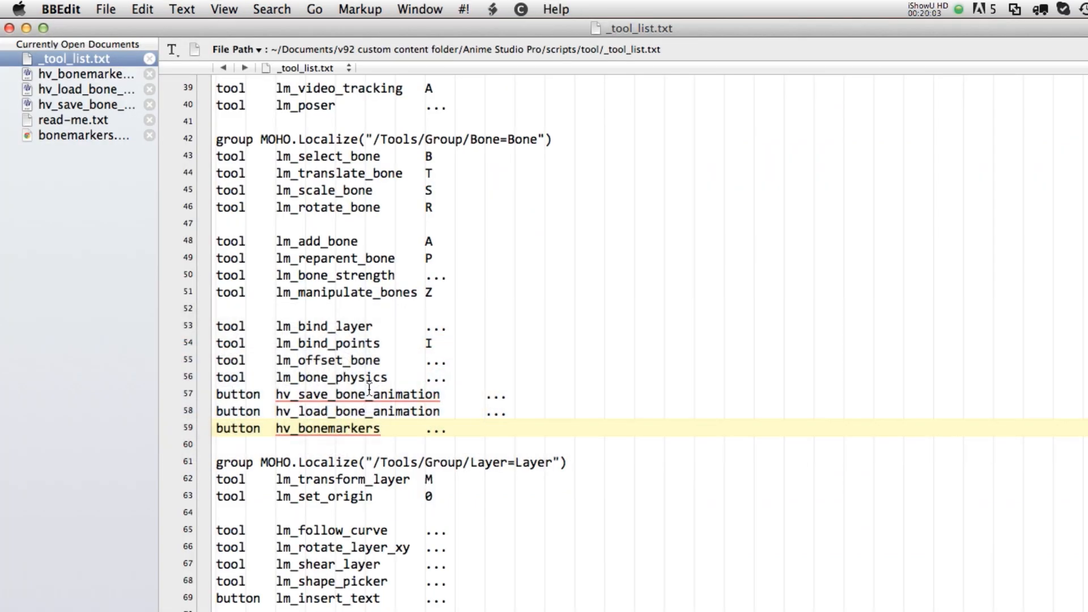
triple_click(325, 431)
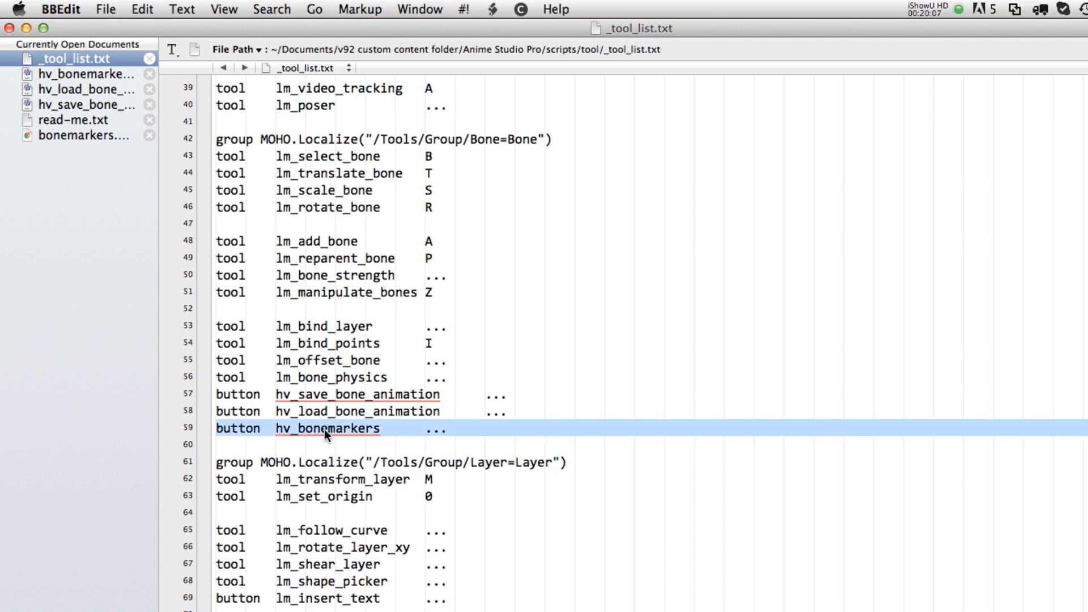
key(BackSpace)
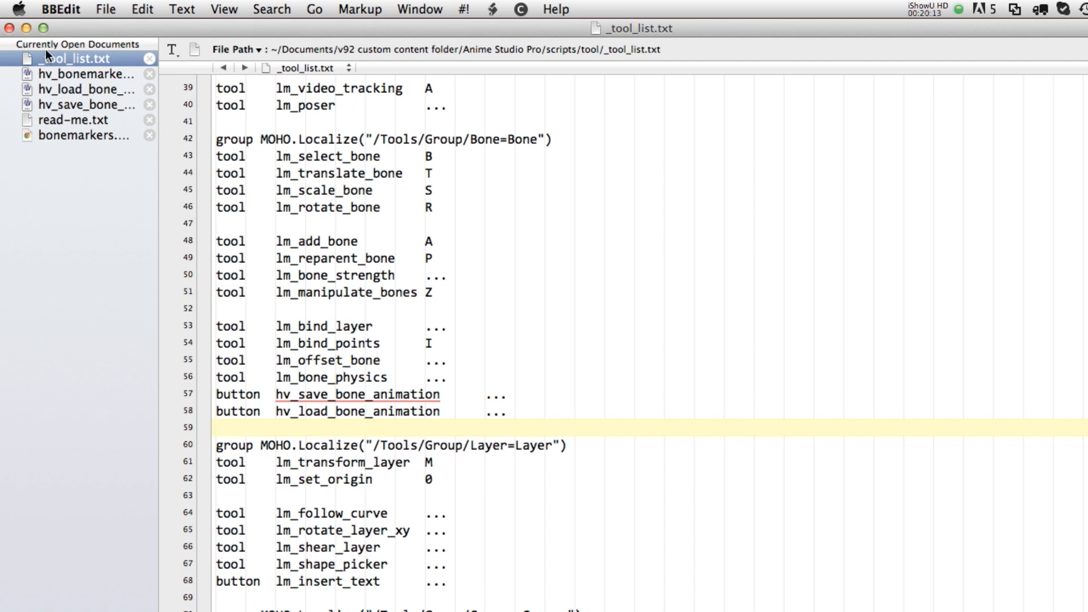
Relaunch Anime Studio Pro from the recently used applications.
click(18, 11)
mouse_move(50, 147)
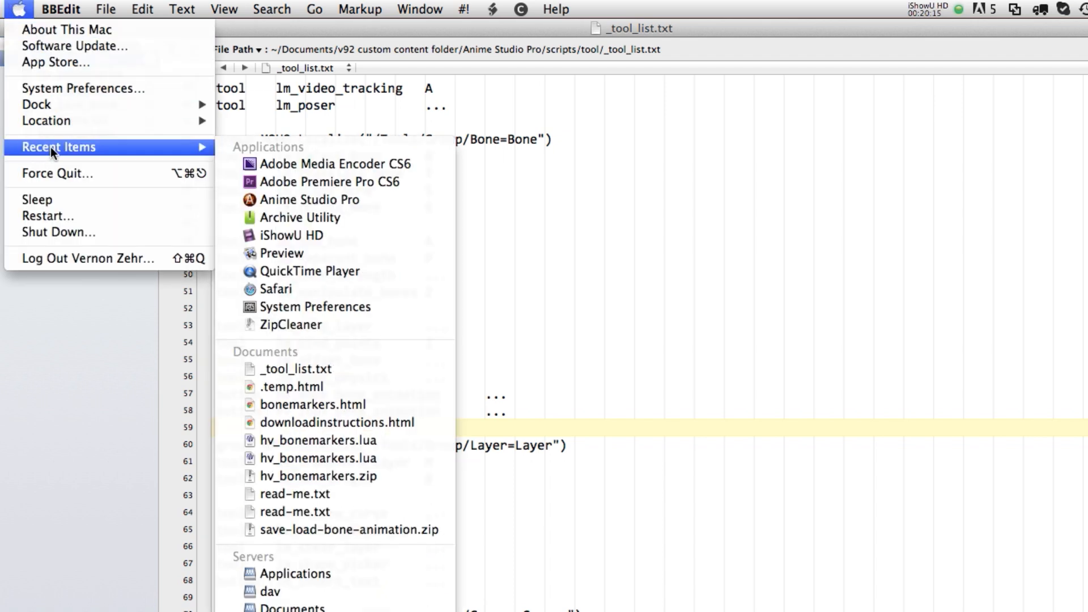
click(335, 199)
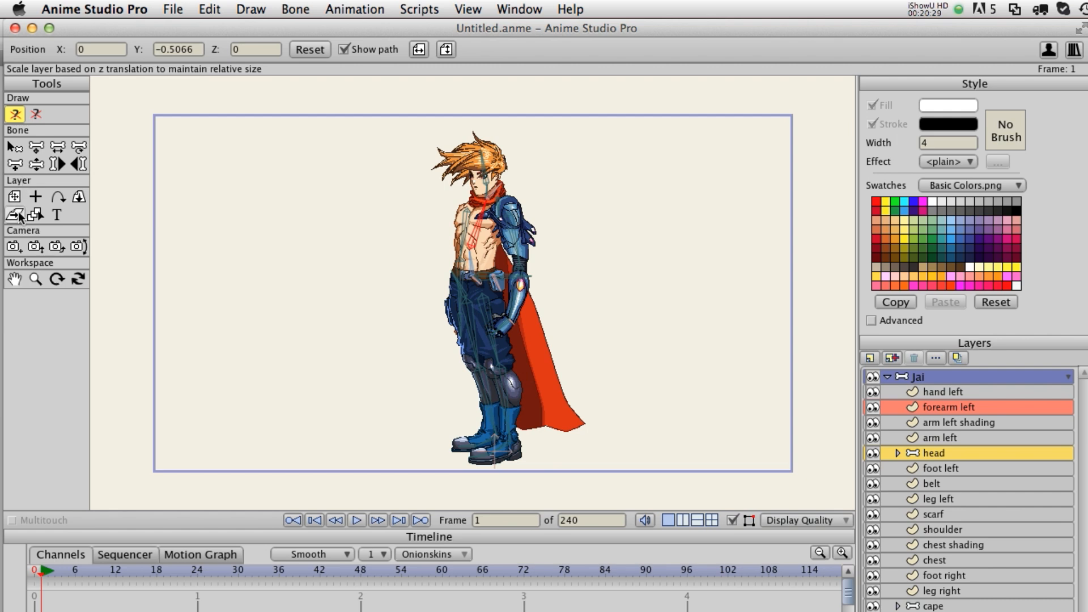
Run Bone Markers from the Hubumedia bones script group, inspect its options and cancel without generating markers.
click(430, 8)
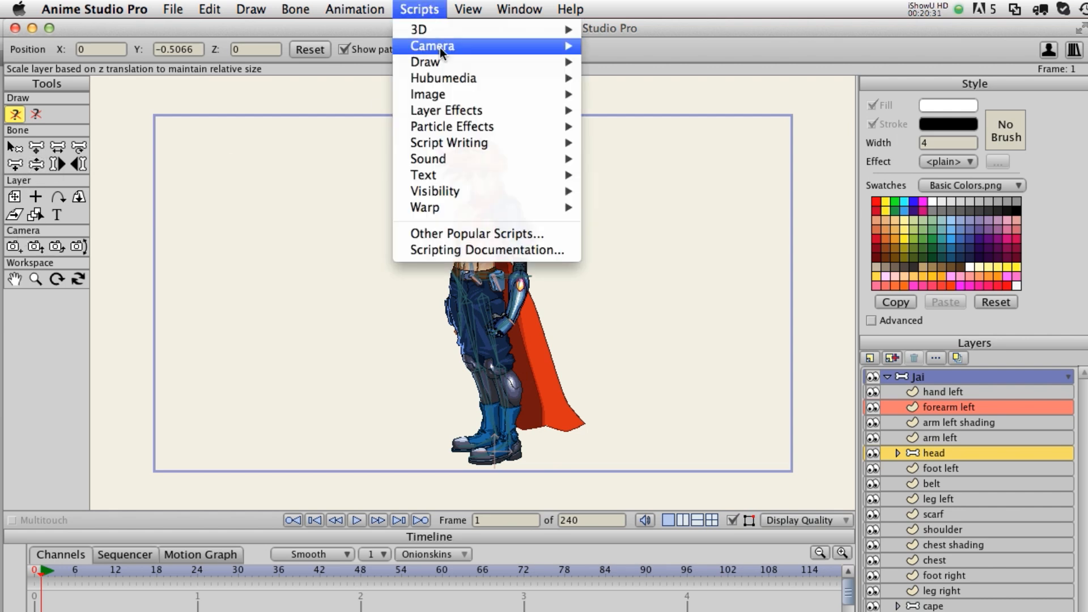
mouse_move(440, 82)
mouse_move(635, 114)
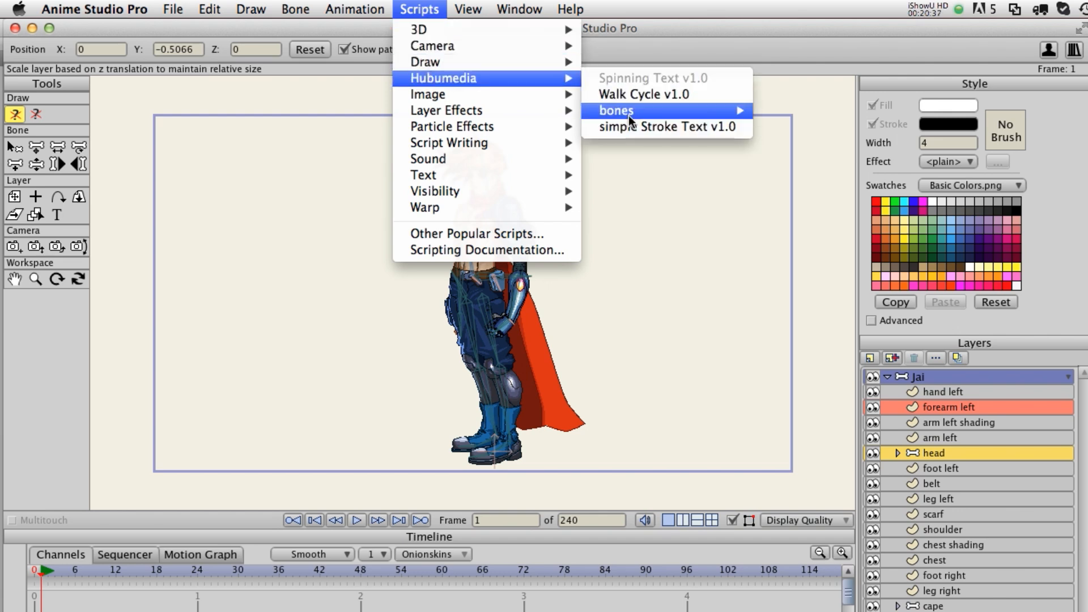
click(819, 107)
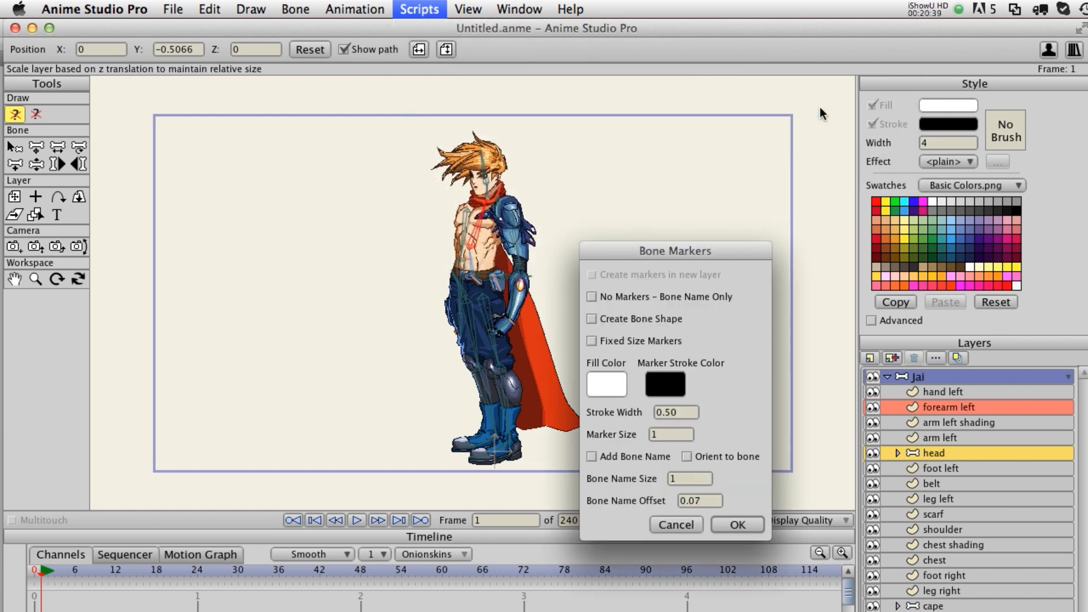
drag(711, 259, 382, 223)
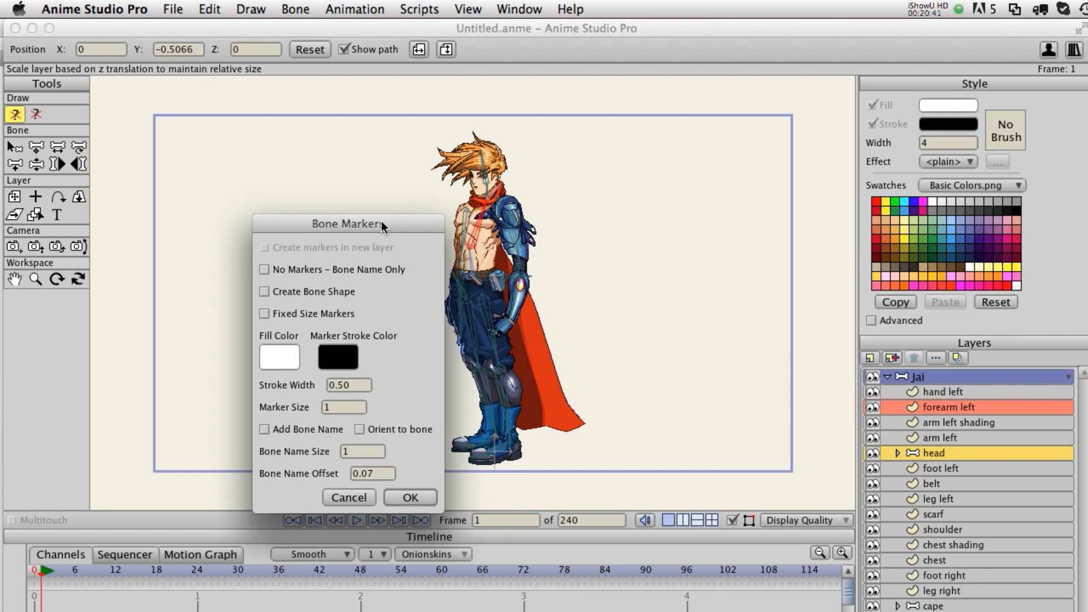
click(350, 498)
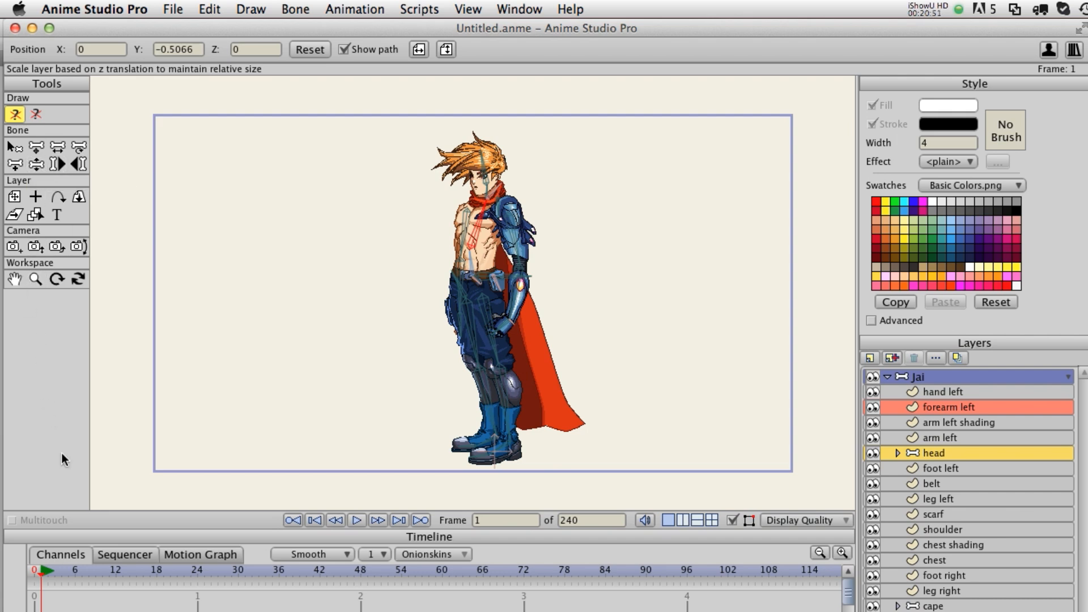
click(419, 9)
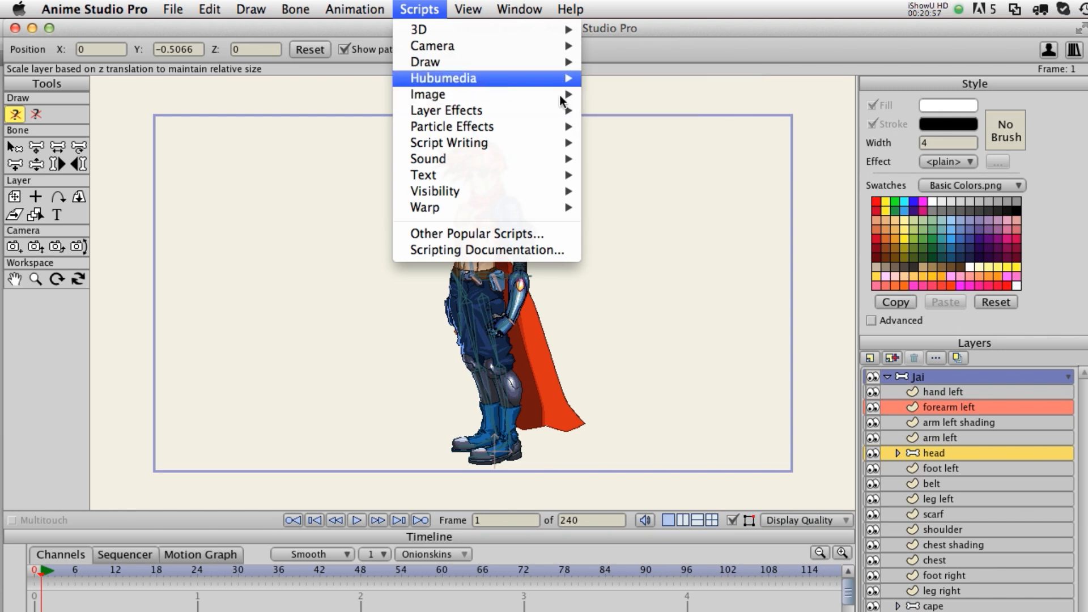
click(420, 9)
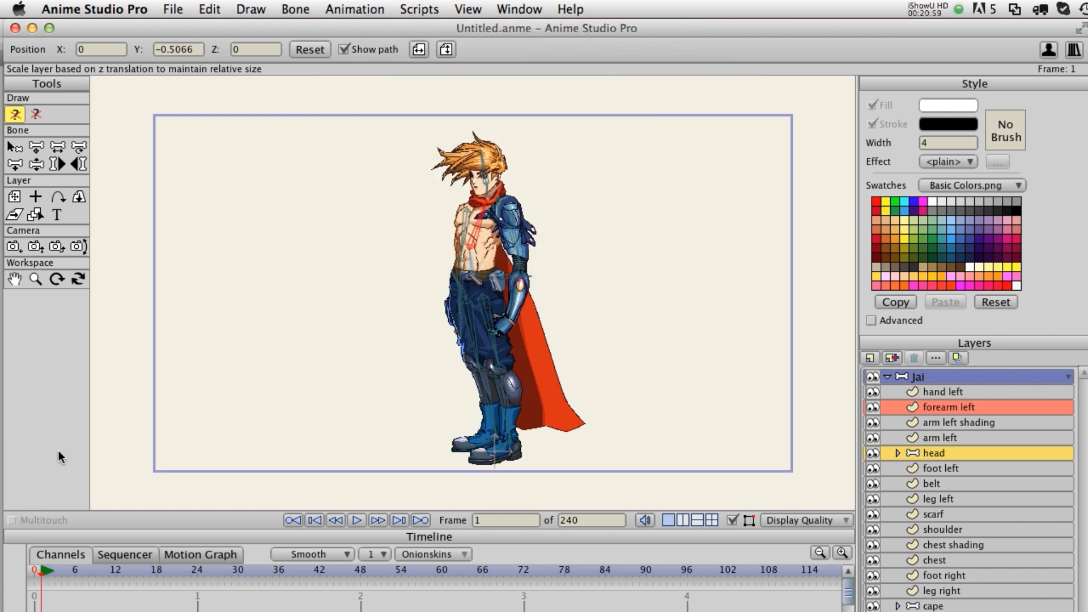